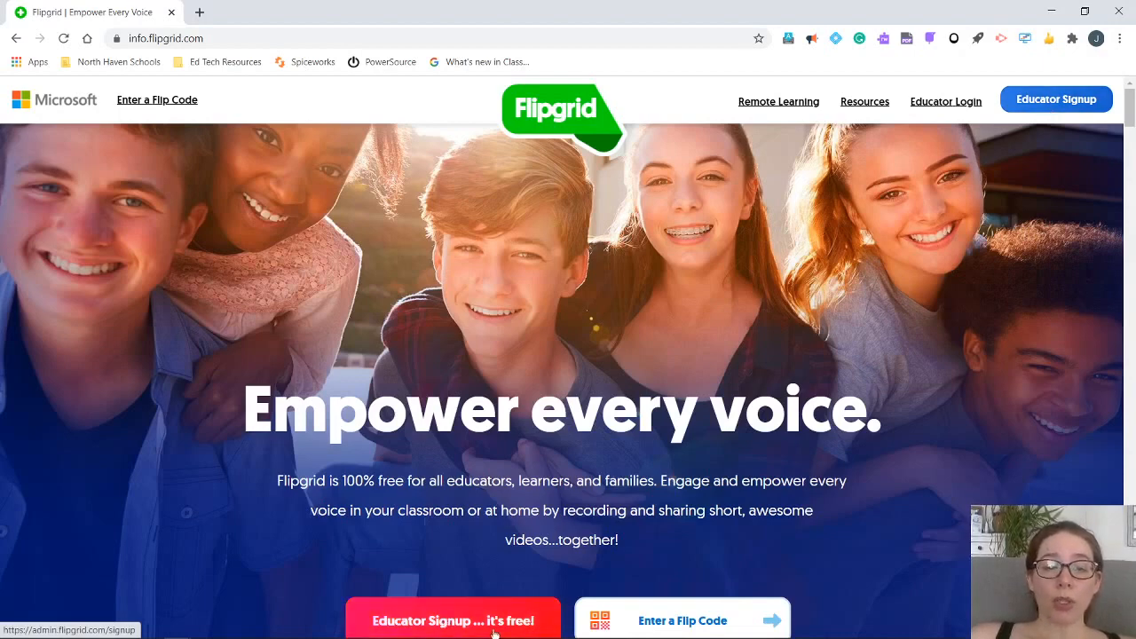
Enter the educator area and start a new grid named "Class 1".
left_click(459, 626)
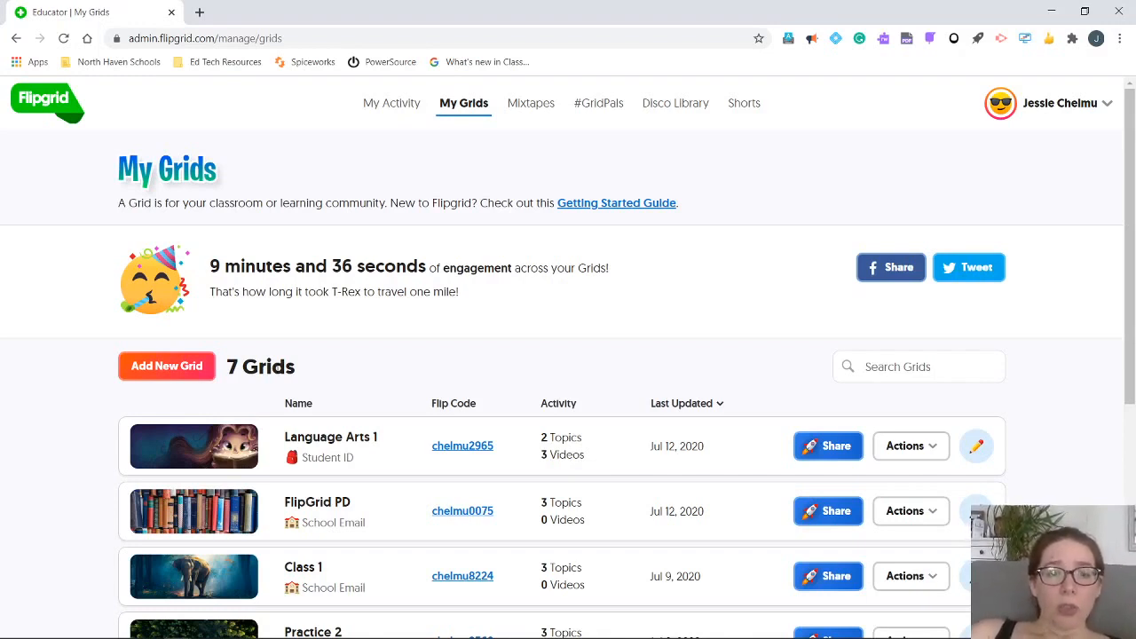
left_click(151, 376)
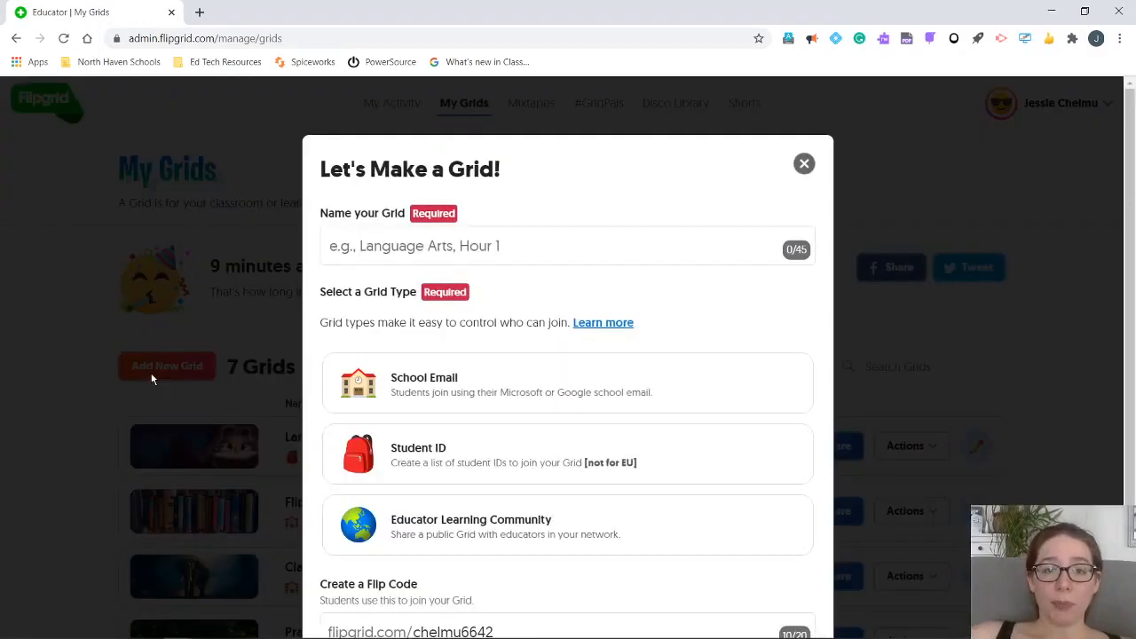
left_click(380, 252)
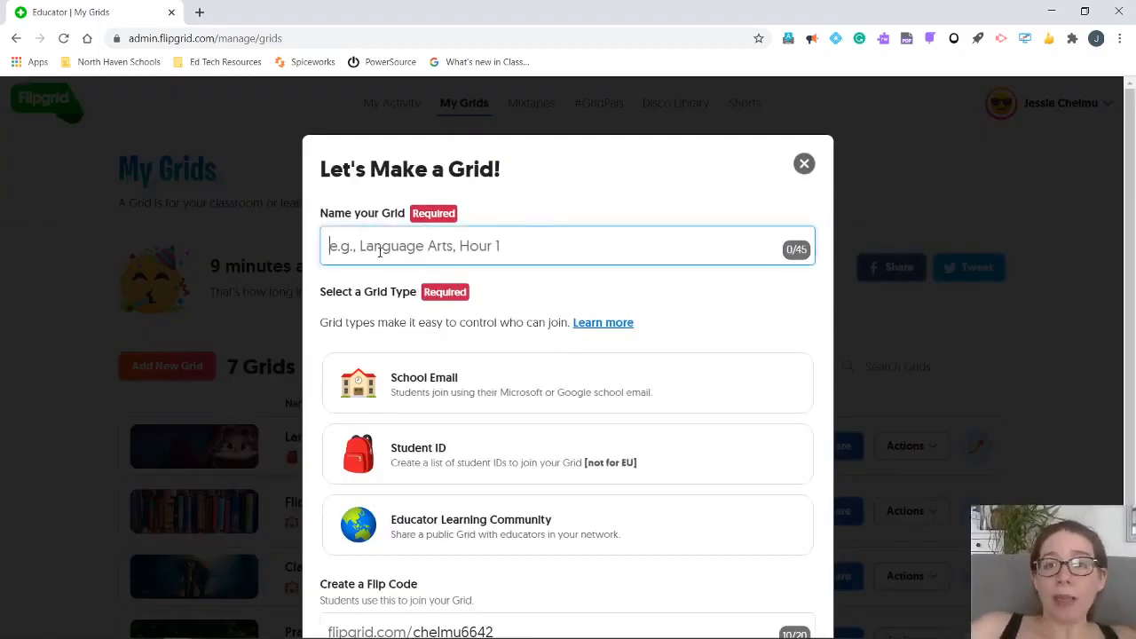
type("Class 1")
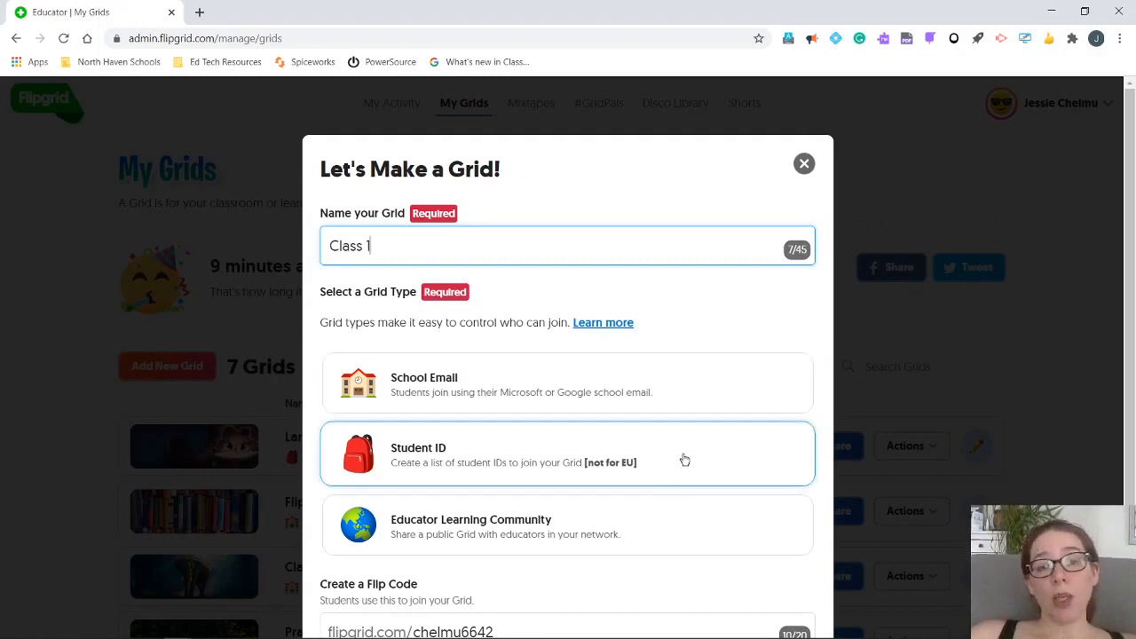
scroll(683, 459, "down", 2)
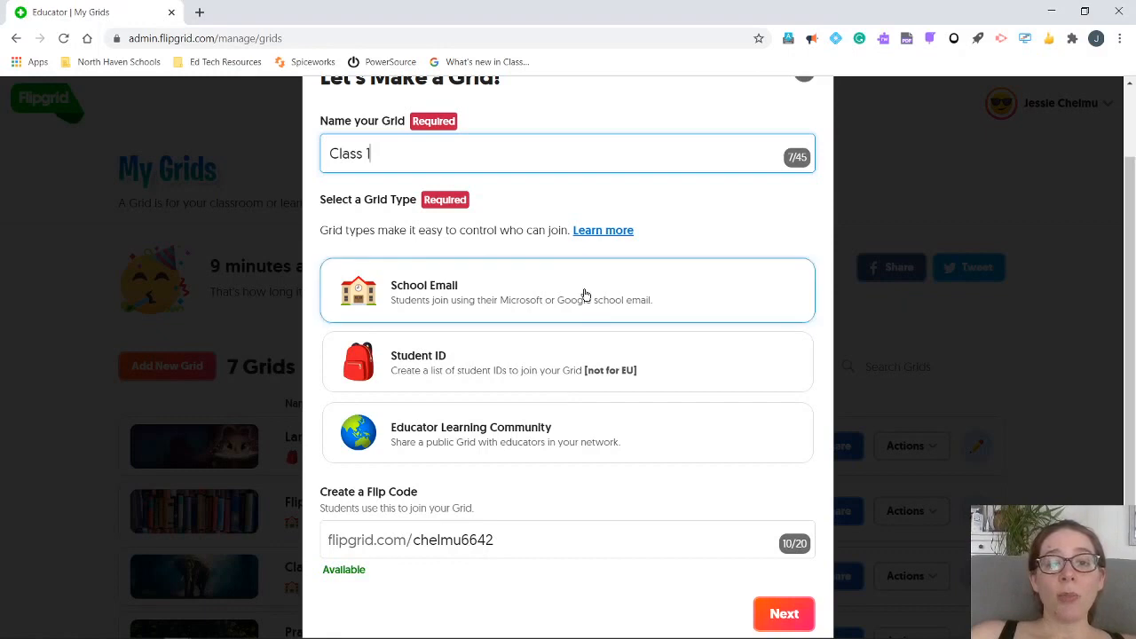
left_click(585, 293)
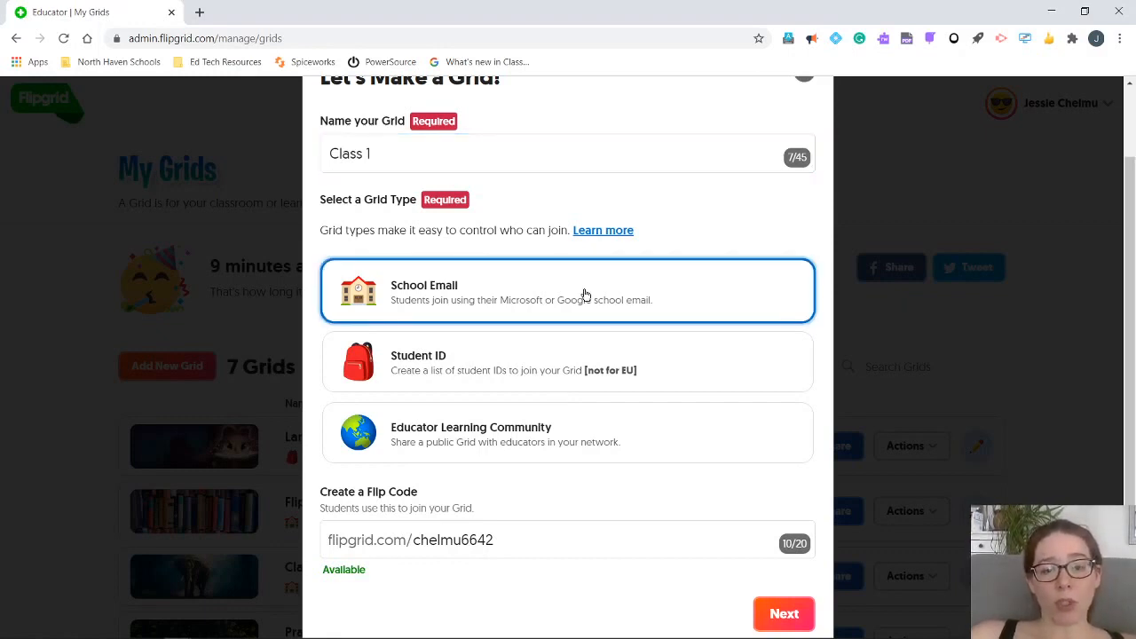
left_click(771, 610)
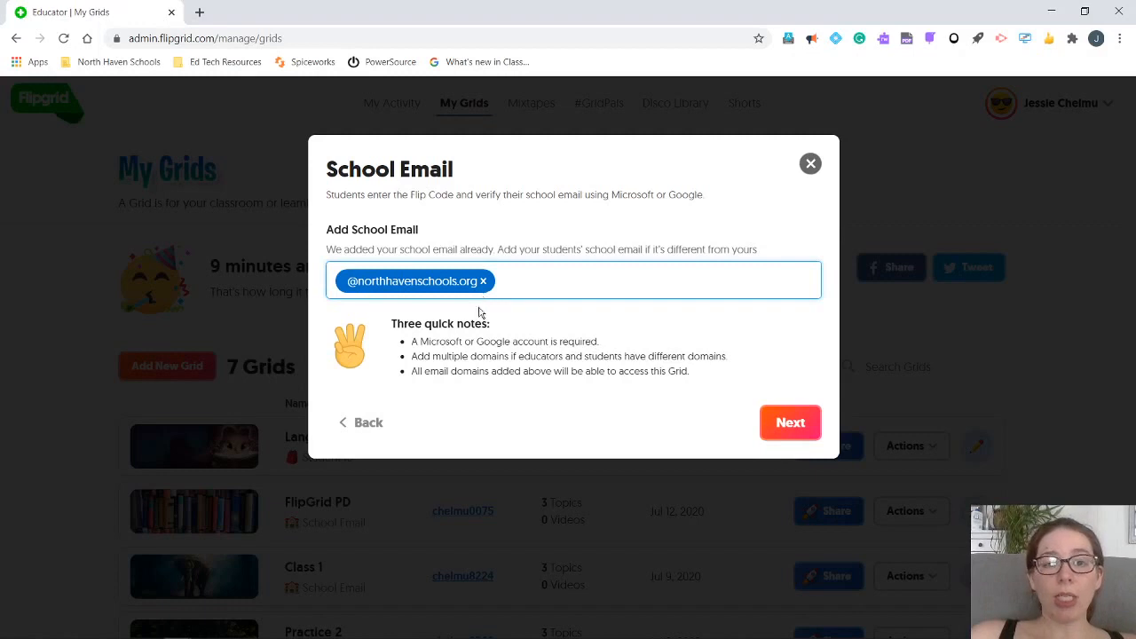
left_click(788, 428)
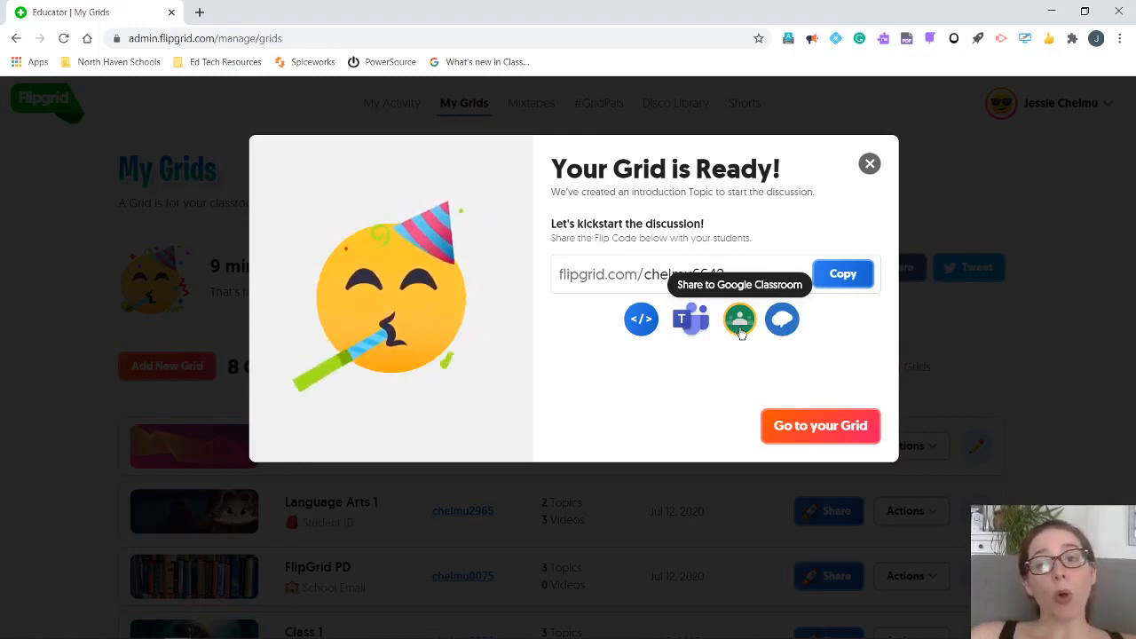
Go to the new Class 1 grid's details, return to the grid list and reopen the grid from there.
left_click(869, 282)
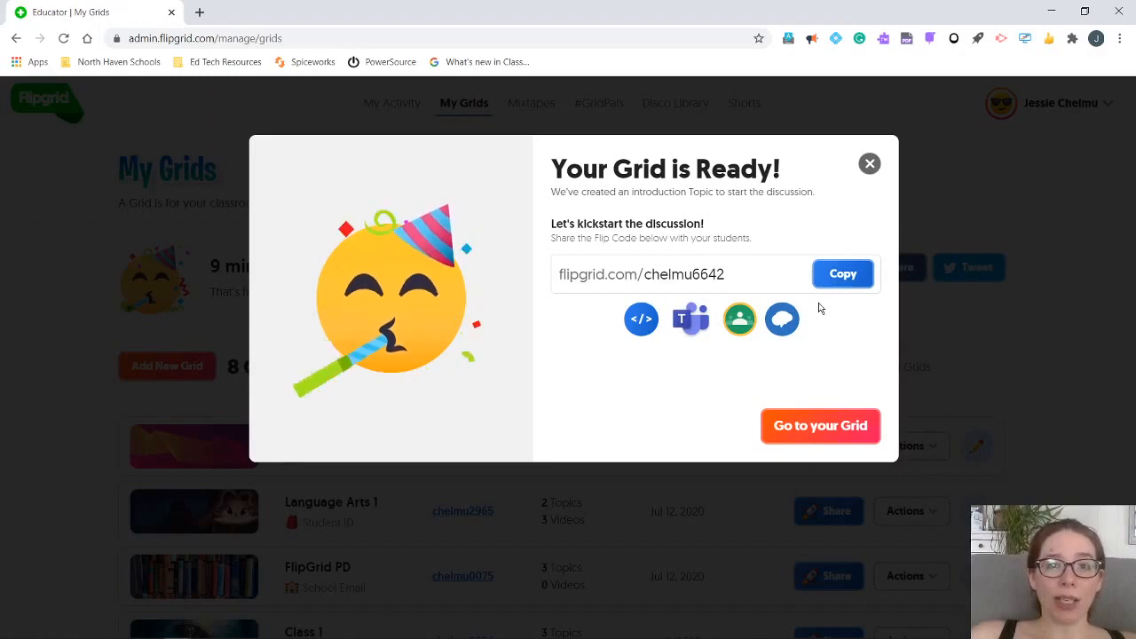
left_click(818, 429)
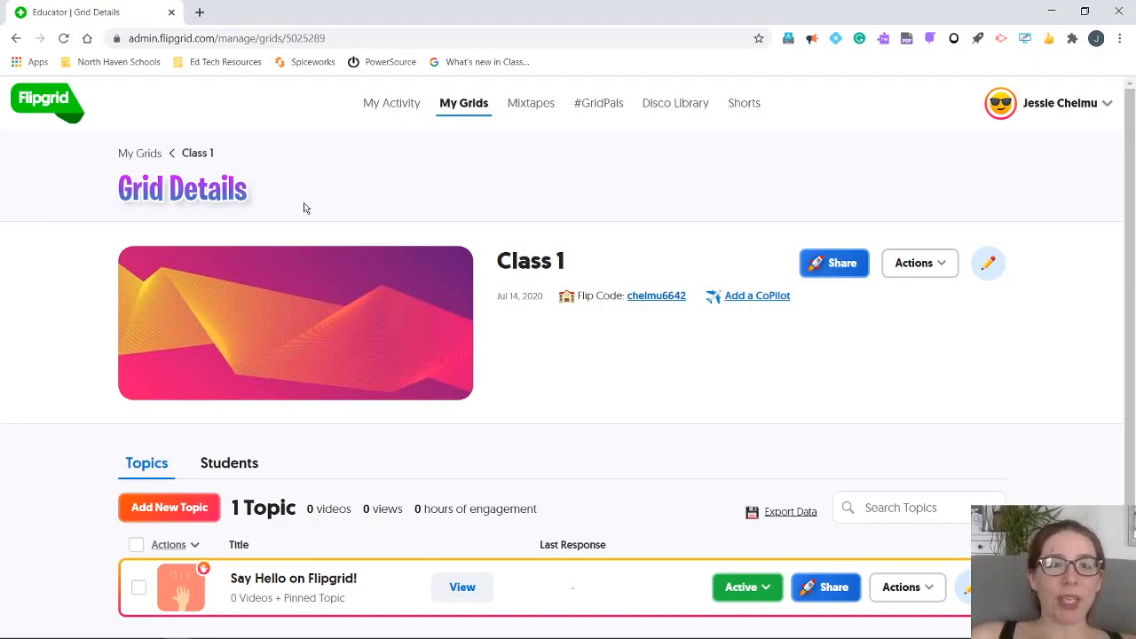
left_click(55, 98)
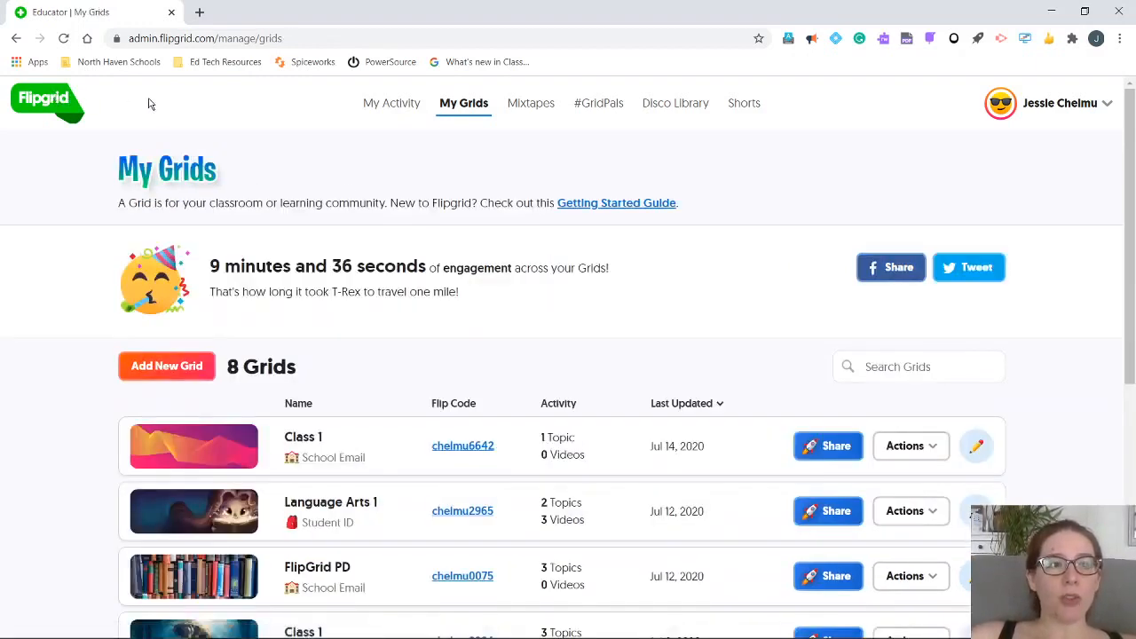
left_click(268, 457)
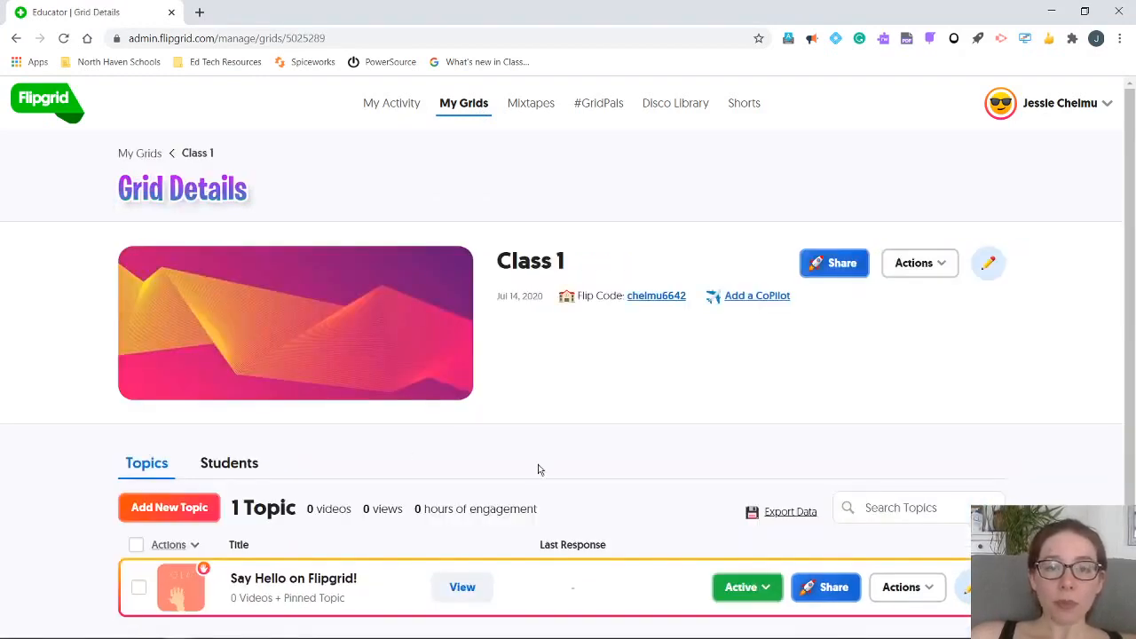
Examine the status choices and sharing options of the "Say Hello on Flipgrid!" topic.
scroll(538, 469, "down", 1)
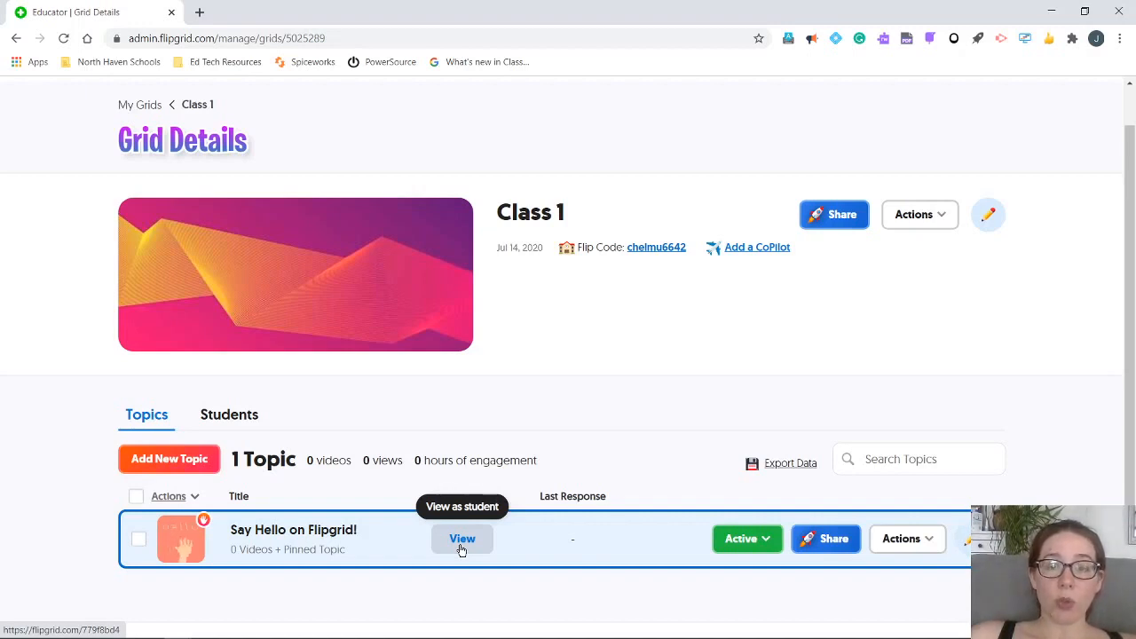
left_click(765, 544)
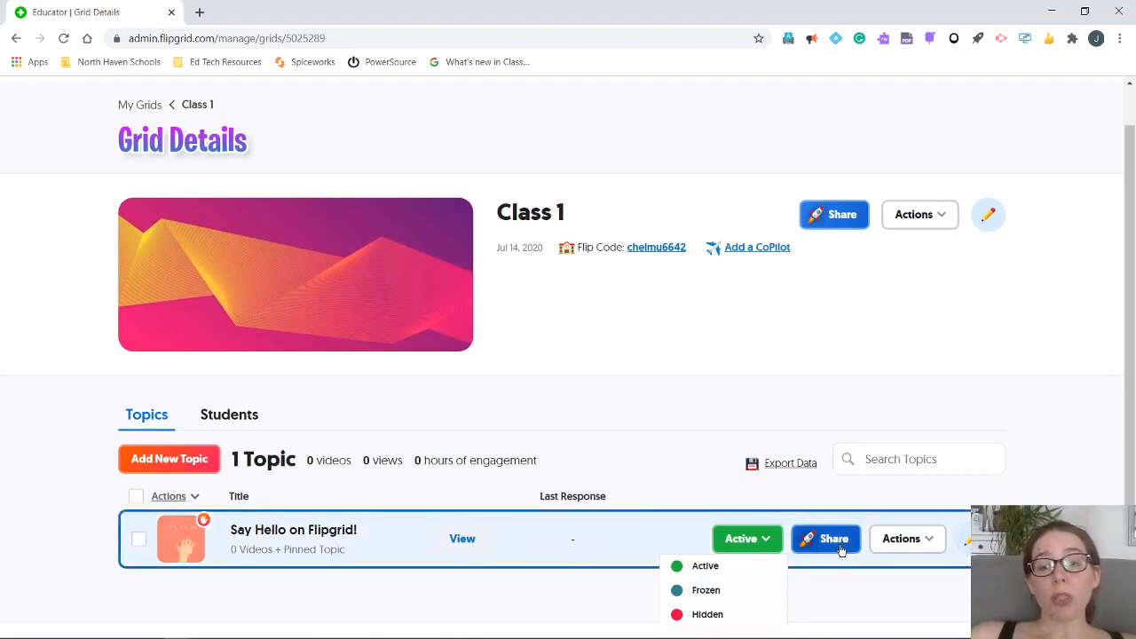
left_click(867, 593)
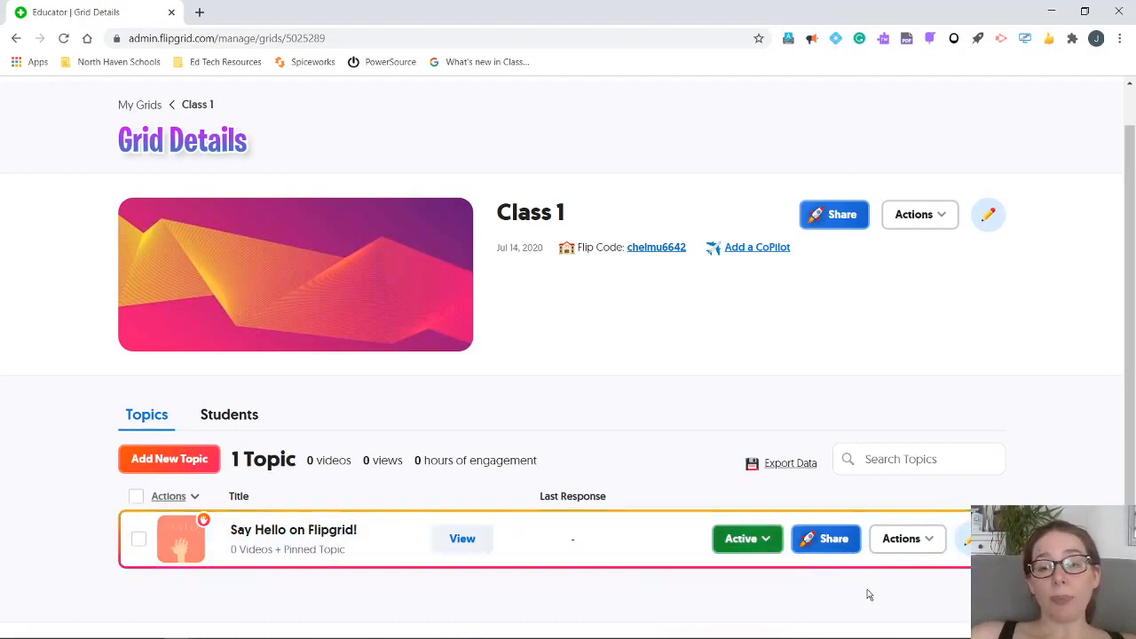
left_click(833, 539)
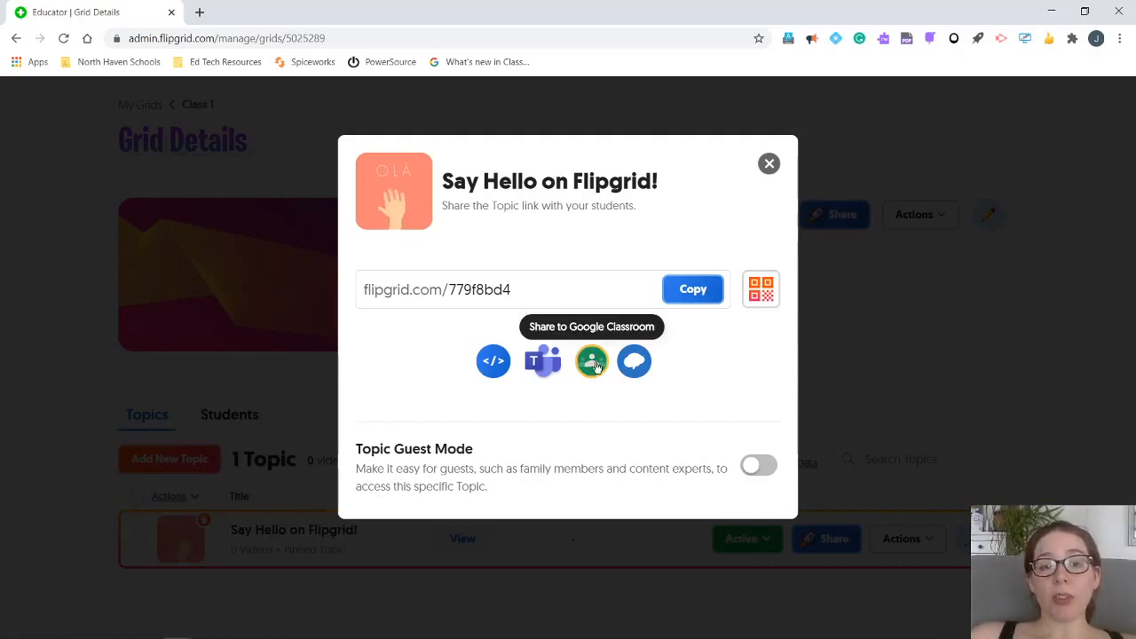
left_click(713, 297)
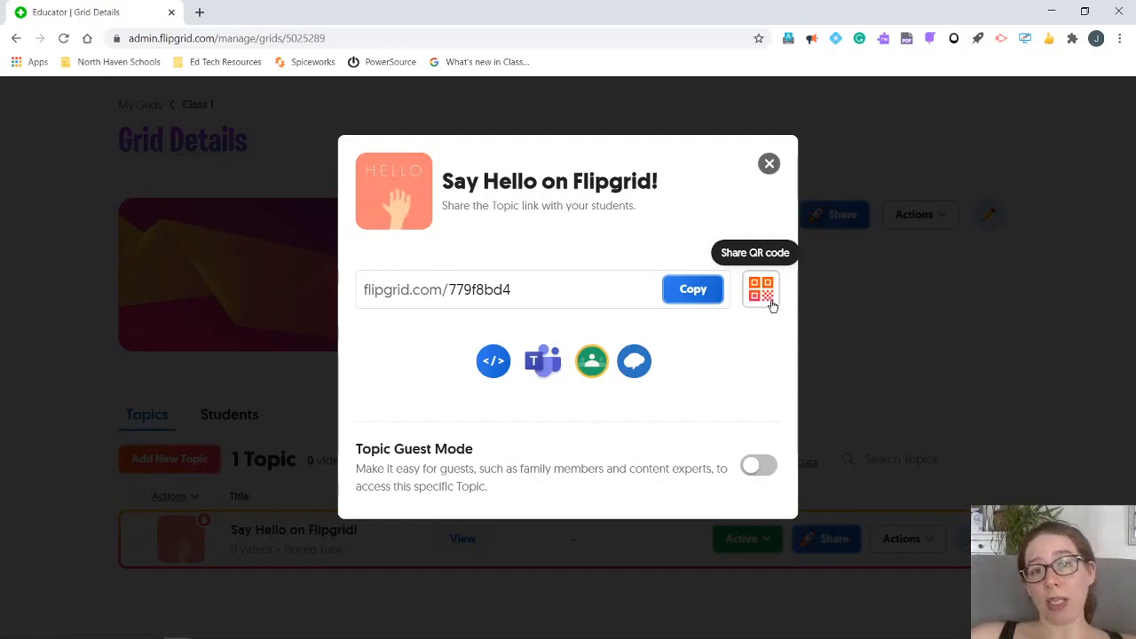
left_click(768, 163)
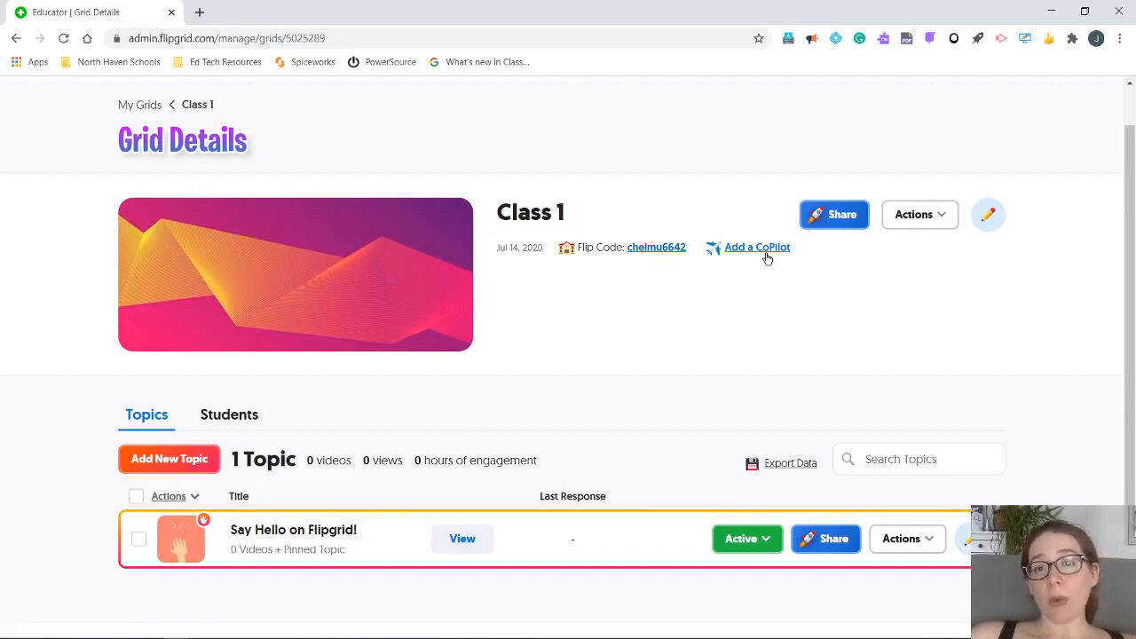
Review the sharing options and the available actions for the Class 1 grid as a whole.
left_click(851, 224)
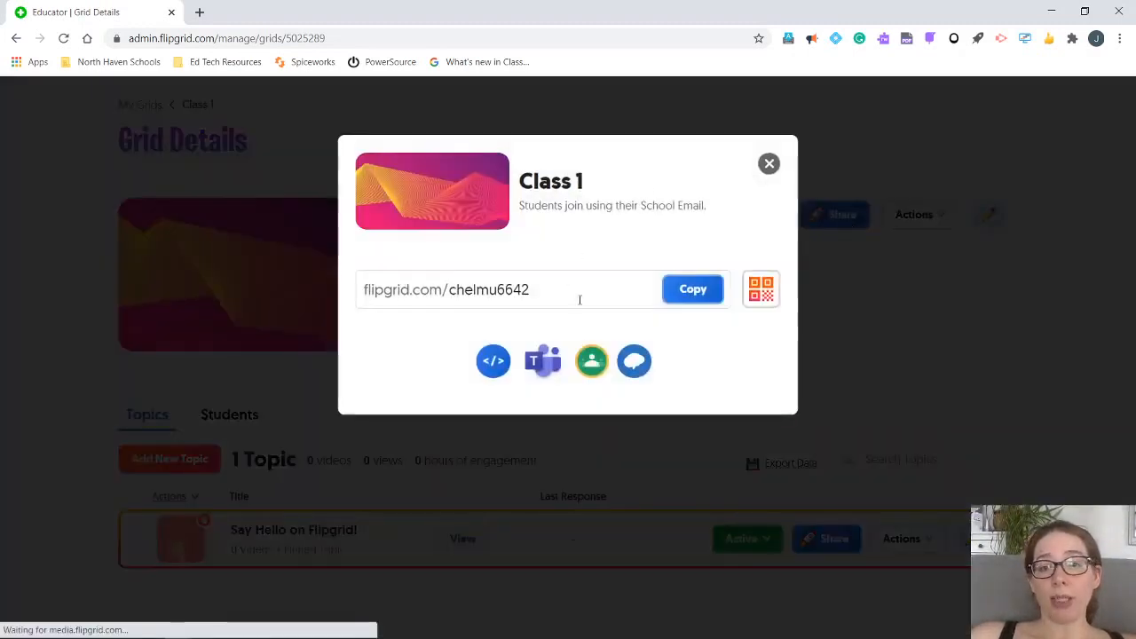
left_click(769, 163)
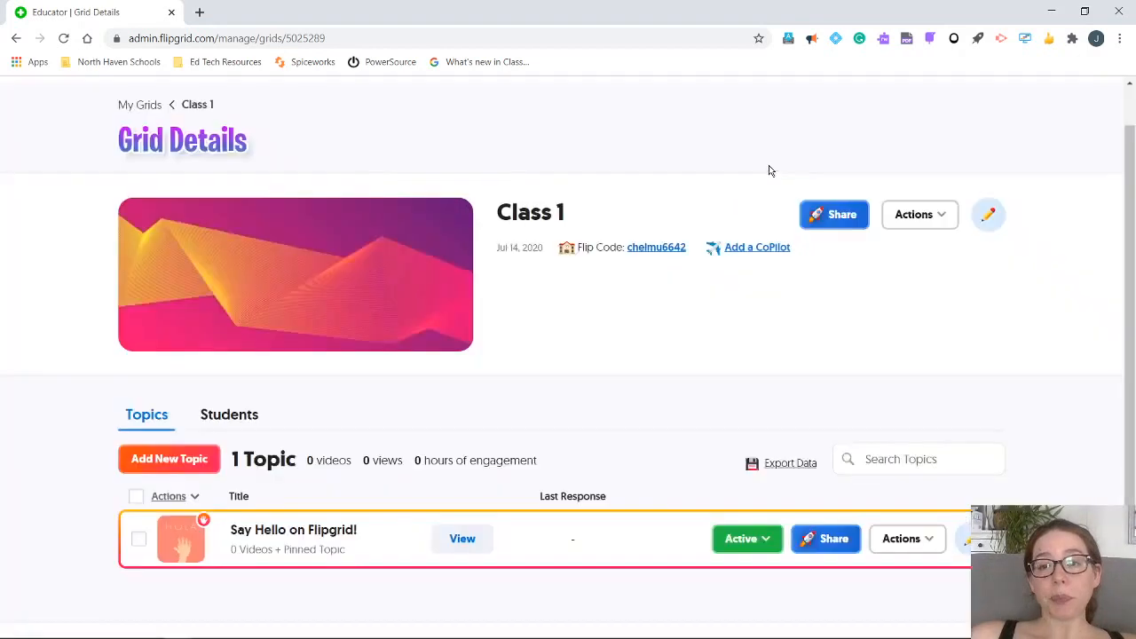
left_click(946, 221)
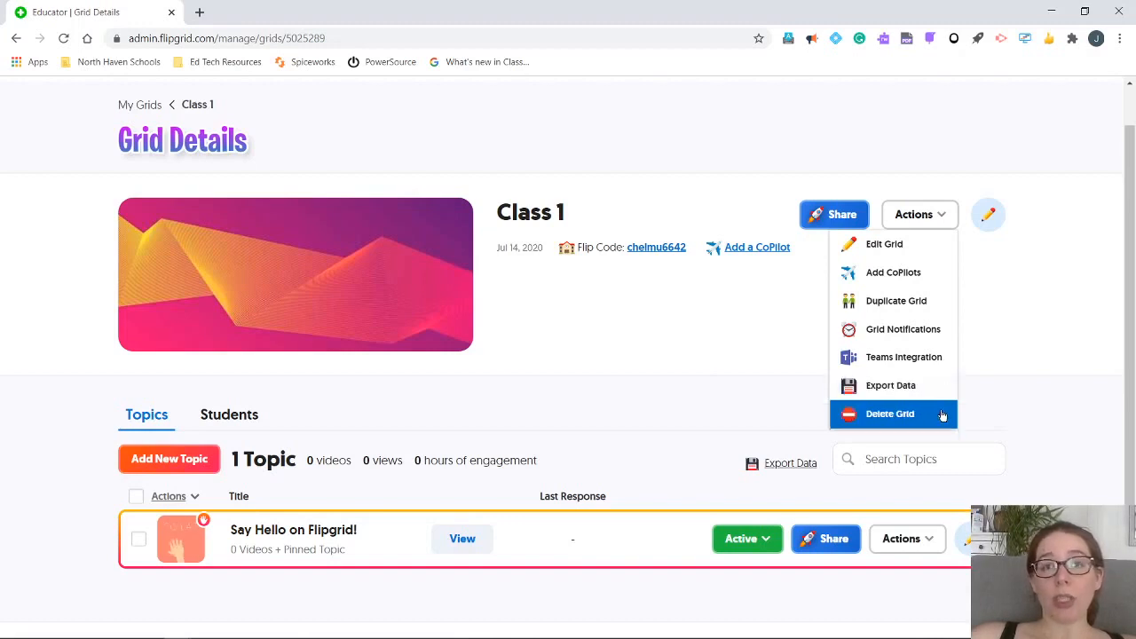
left_click(1016, 296)
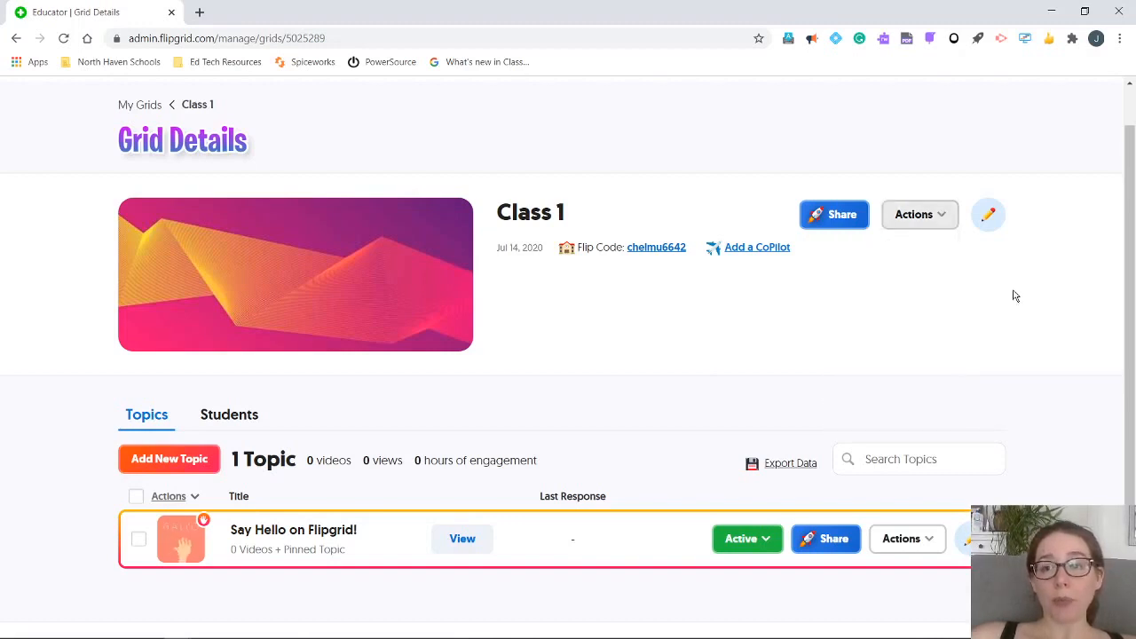
Open the Class 1 grid for editing and choose Active as its active state among the features.
left_click(991, 218)
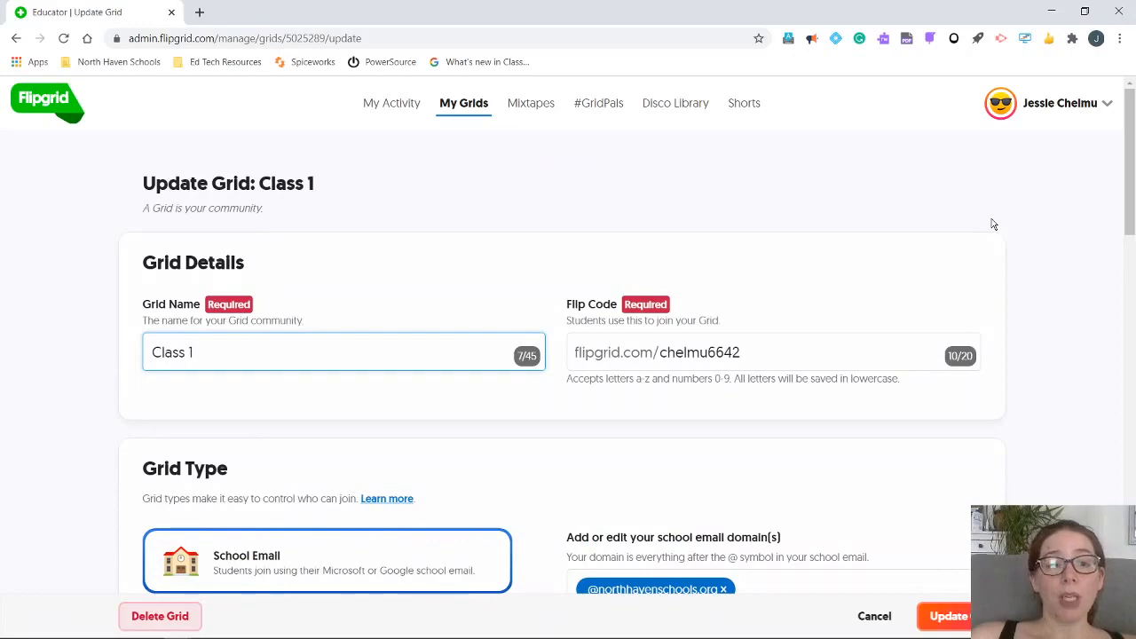
scroll(995, 224, "down", 1)
scroll(994, 224, "down", 1)
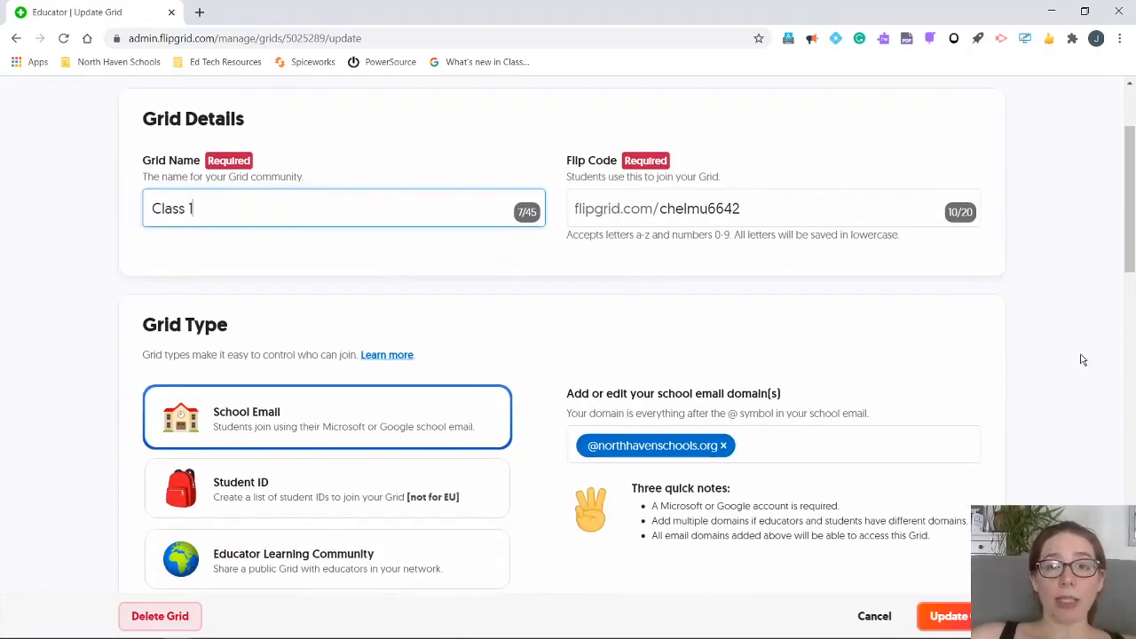
scroll(1083, 356, "down", 1)
scroll(1083, 356, "down", 2)
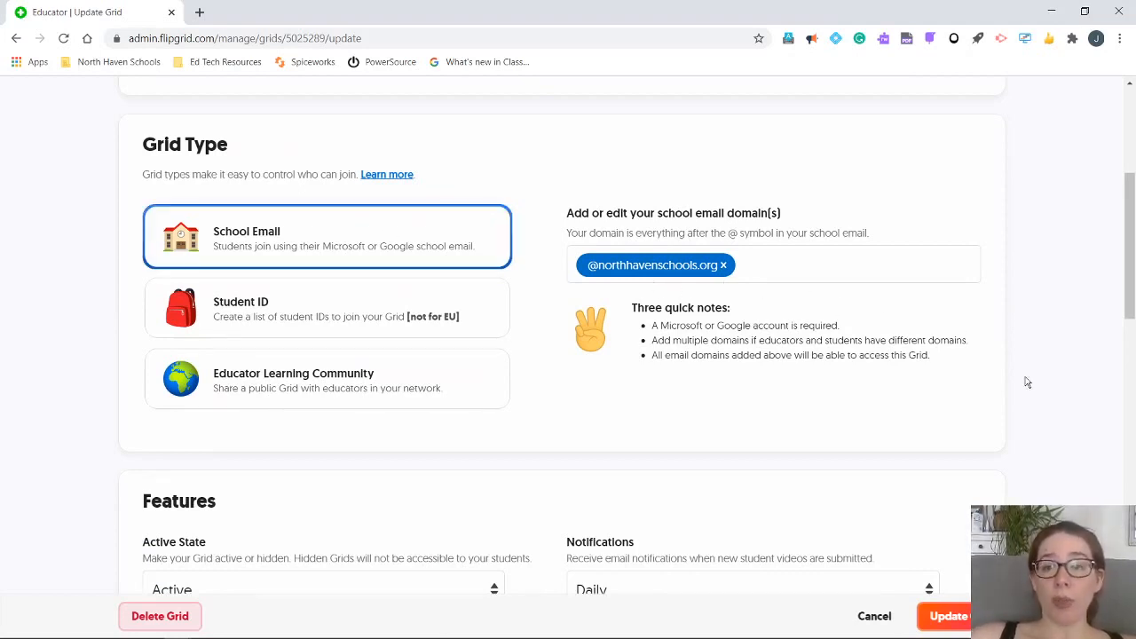
scroll(1028, 382, "down", 4)
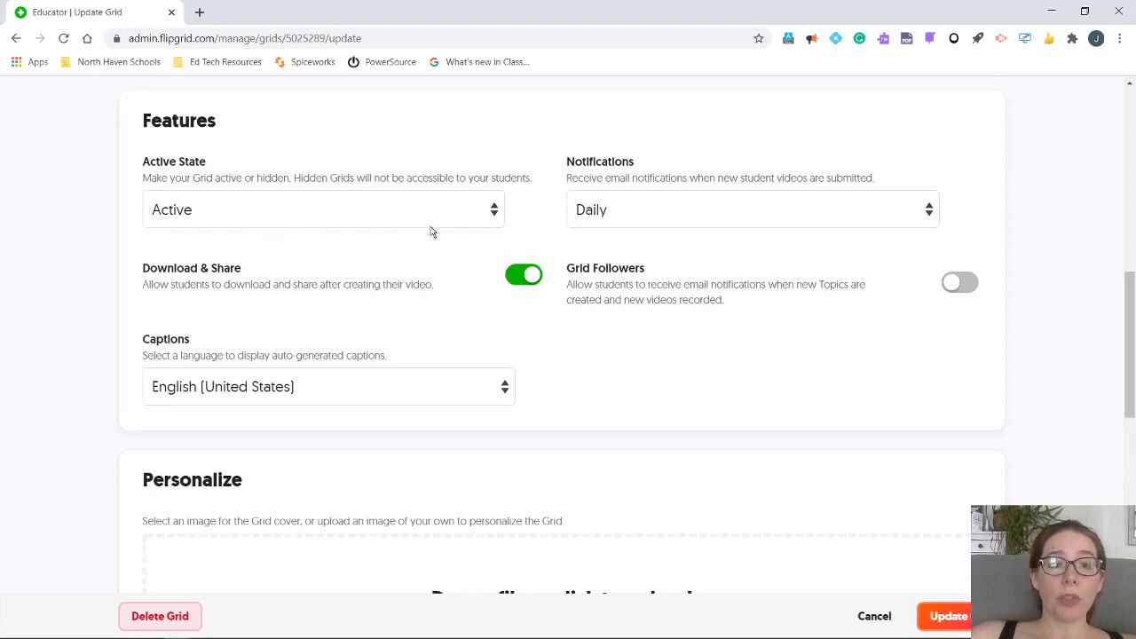
left_click(498, 213)
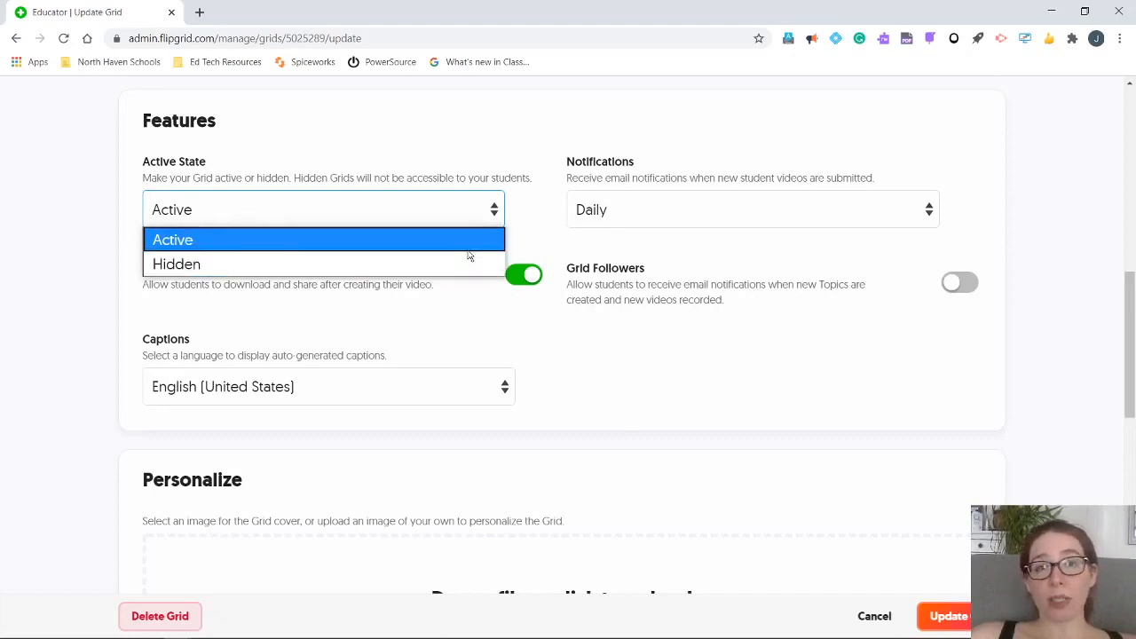
left_click(476, 240)
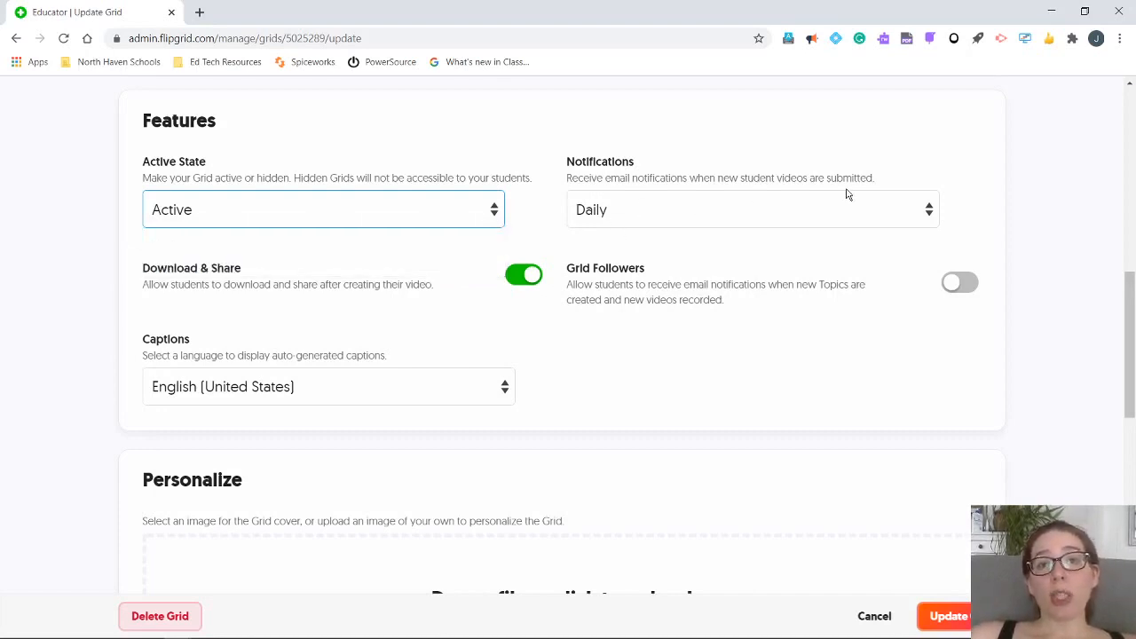
Set the grid's notifications to Never, with Download & Share and Grid Followers both switched on.
left_click(927, 213)
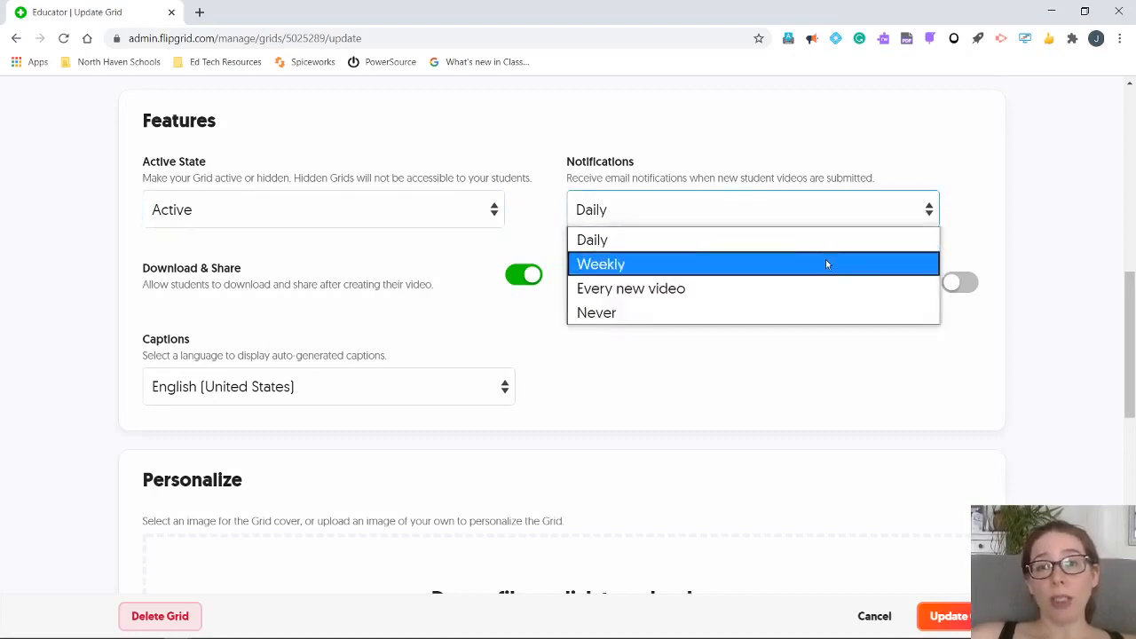
left_click(824, 316)
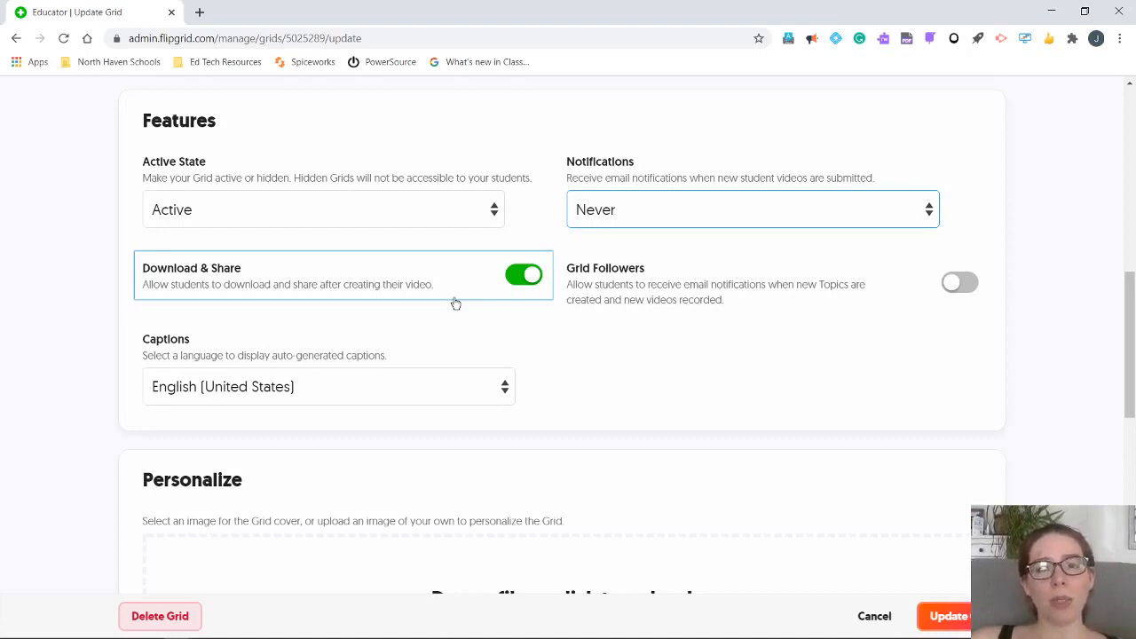
left_click(535, 280)
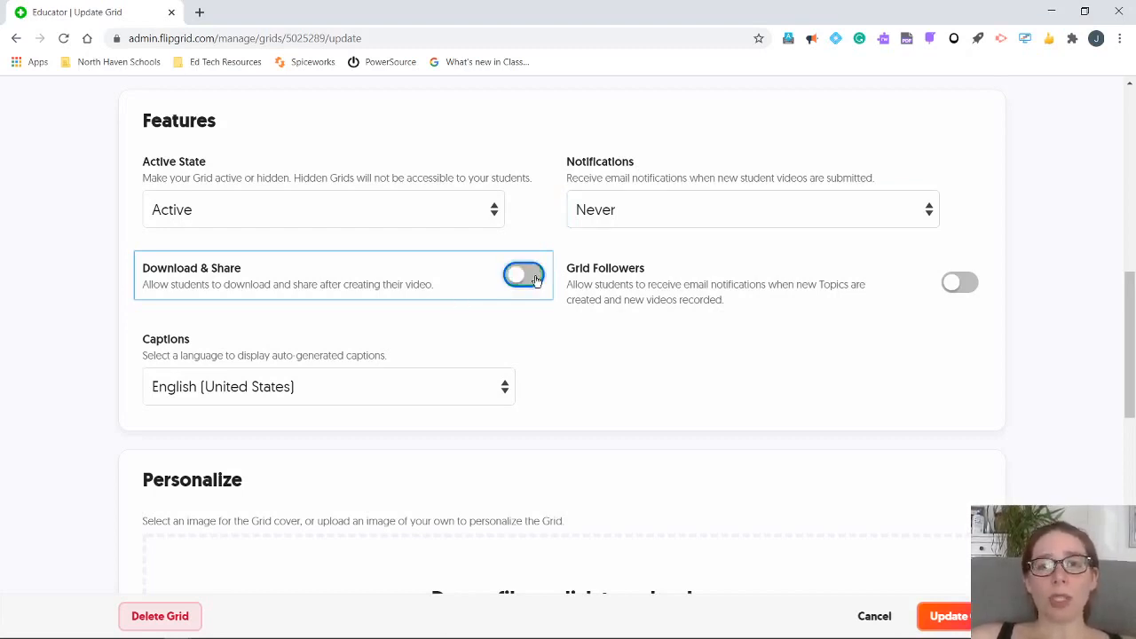
left_click(515, 280)
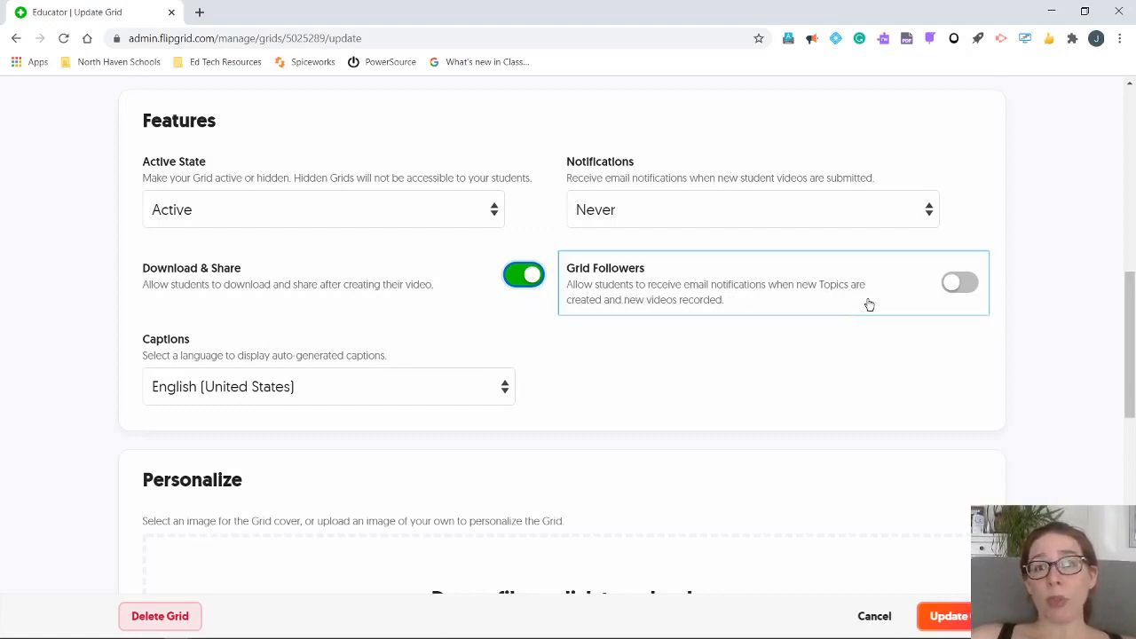
left_click(950, 288)
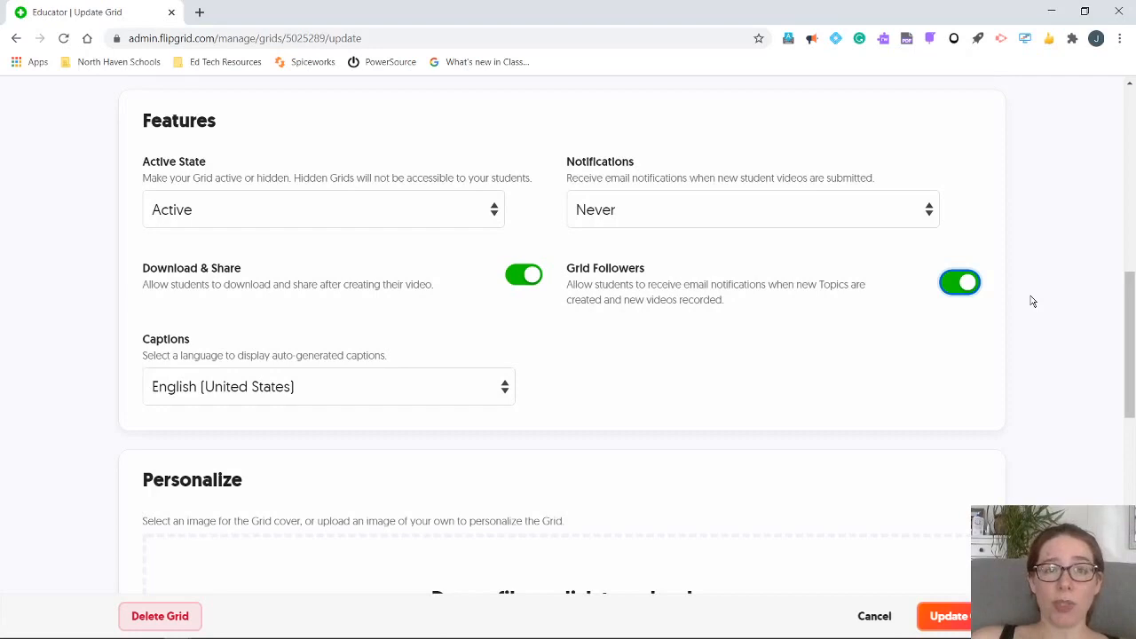
Review the caption languages available for the grid, keeping English (United States) selected.
scroll(1032, 302, "down", 2)
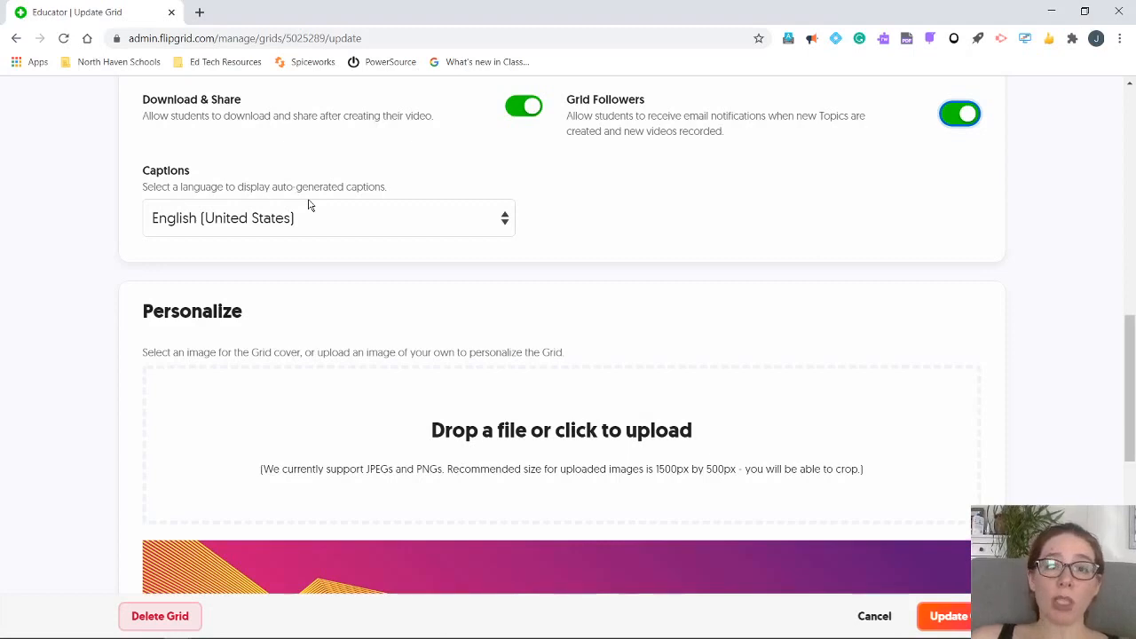
left_click(504, 225)
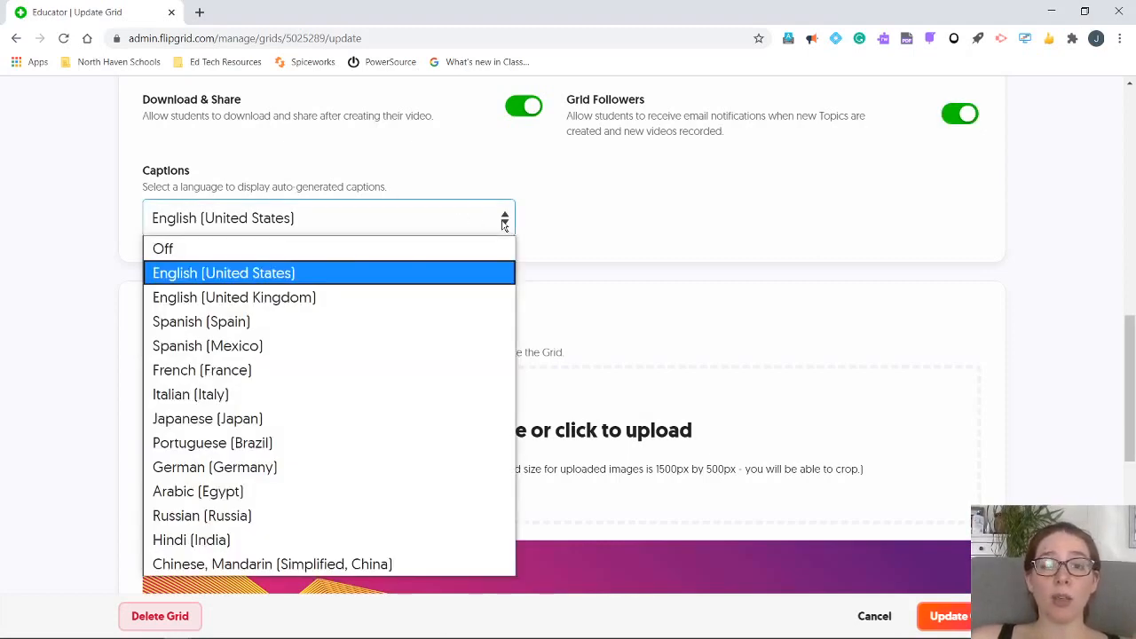
left_click(508, 228)
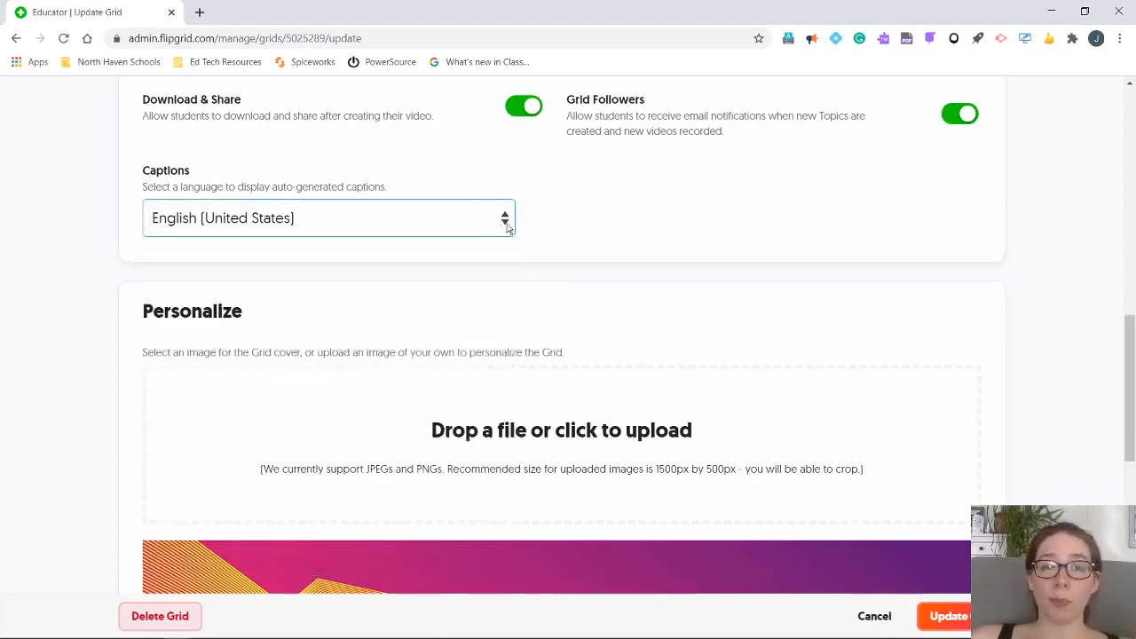
left_click(1033, 313)
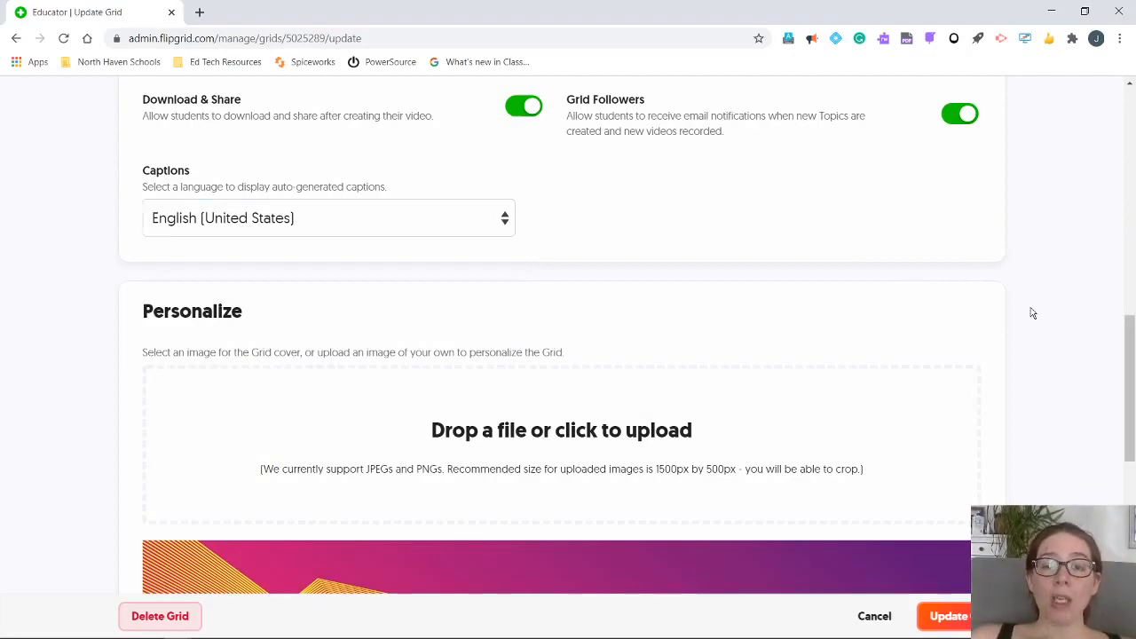
Choose the aerial river landscape from the Featured images as the grid's cover and save the grid's updated settings.
scroll(1033, 313, "down", 3)
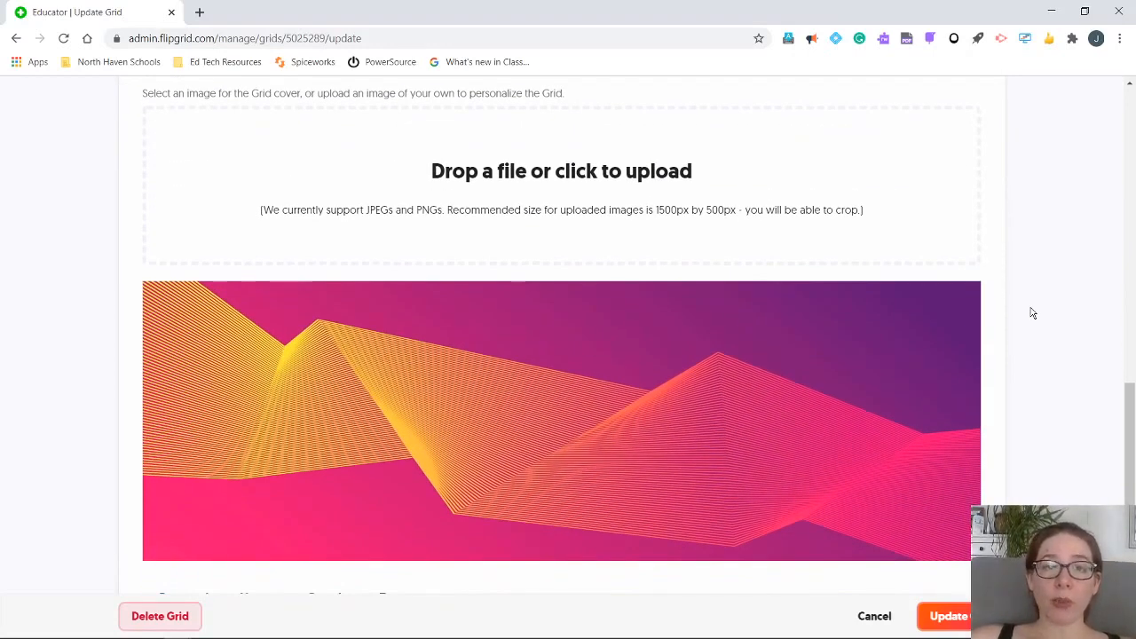
scroll(1033, 312, "down", 1)
scroll(1033, 313, "up", 1)
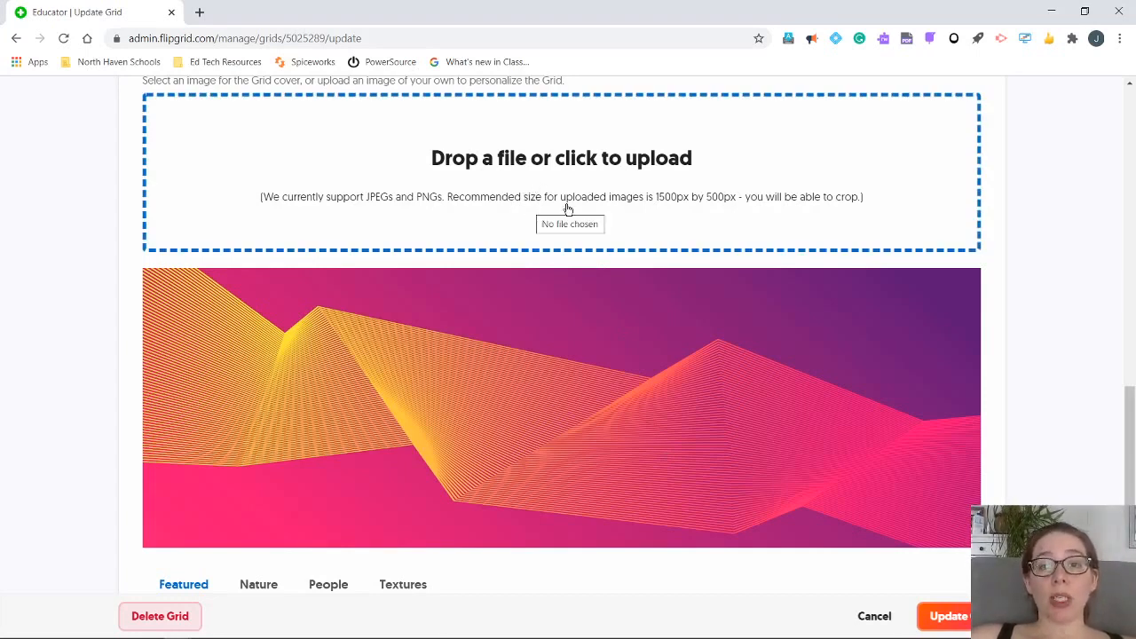
scroll(874, 437, "down", 2)
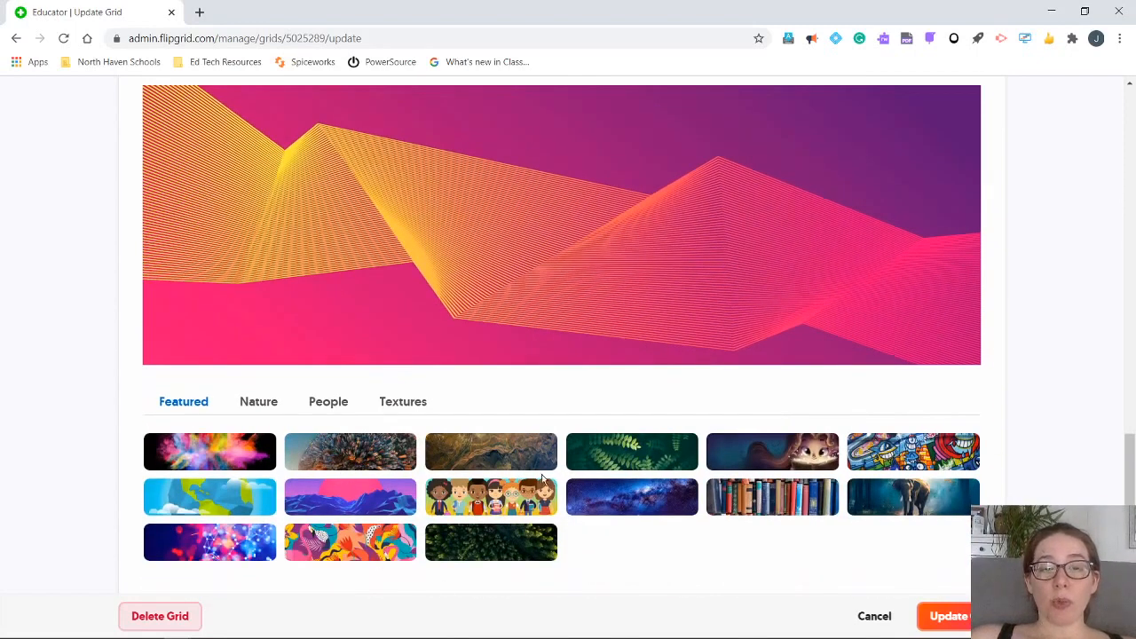
left_click(473, 463)
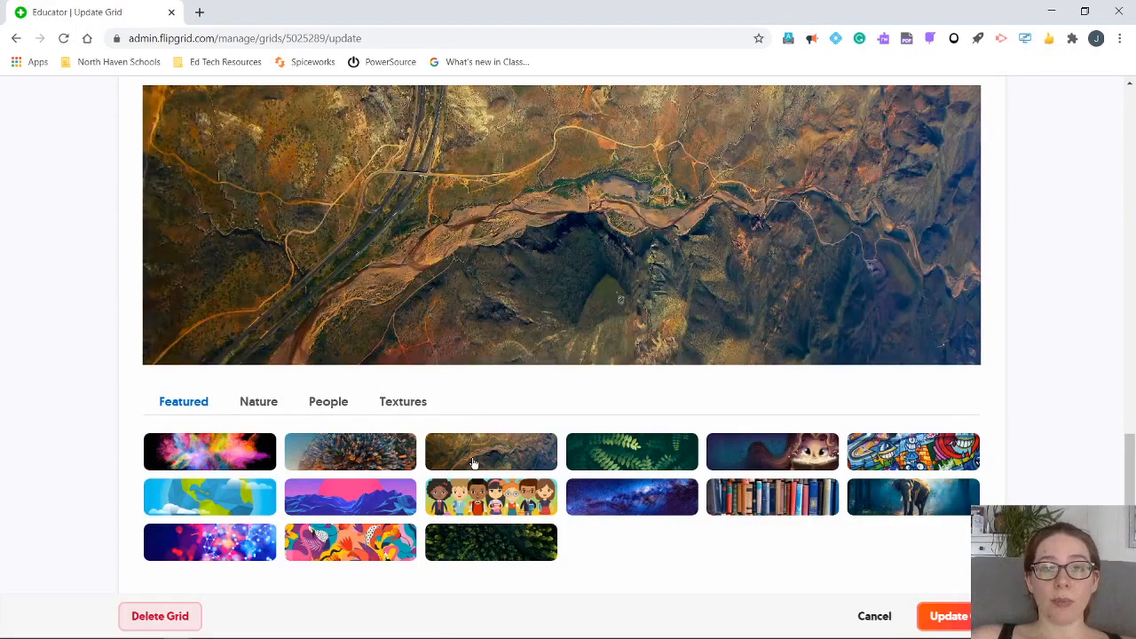
scroll(1046, 388, "up", 1)
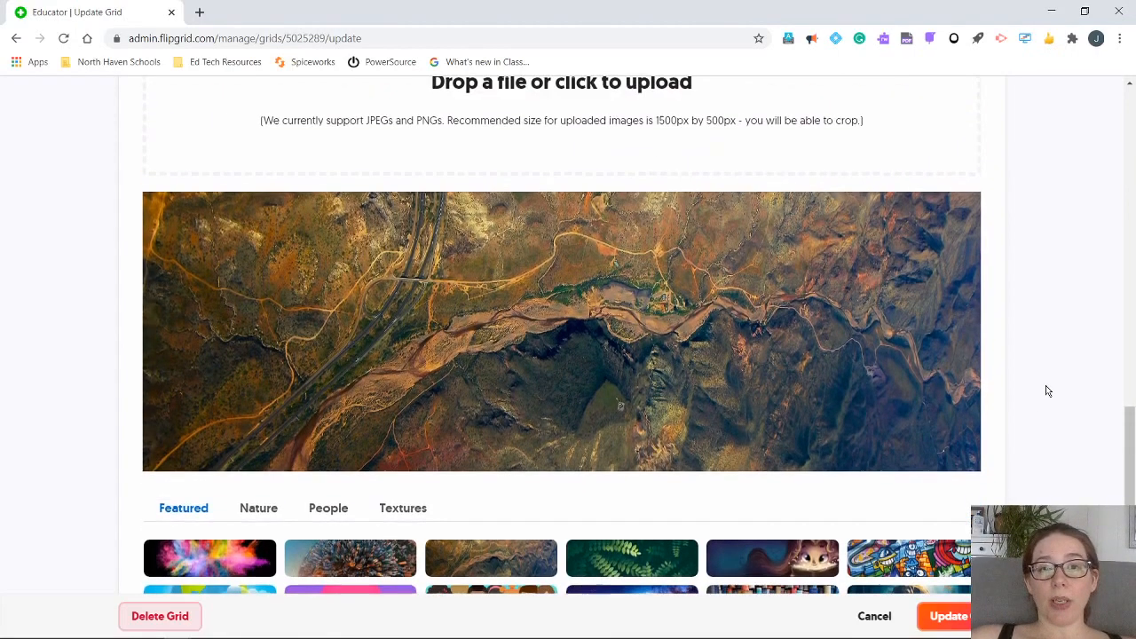
scroll(1046, 388, "down", 3)
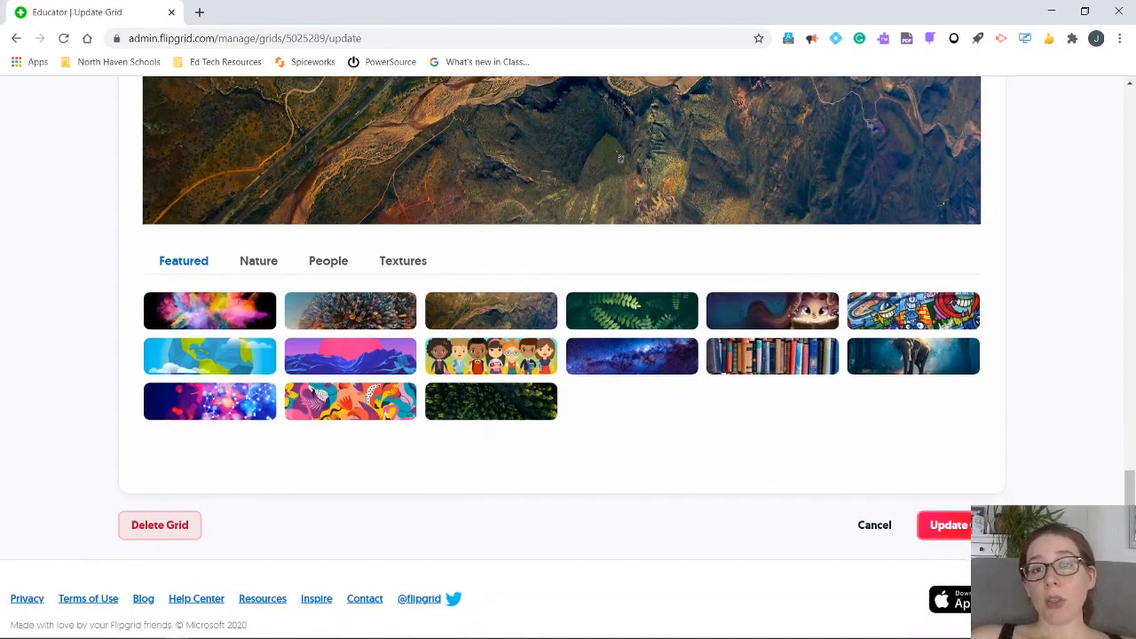
left_click(943, 524)
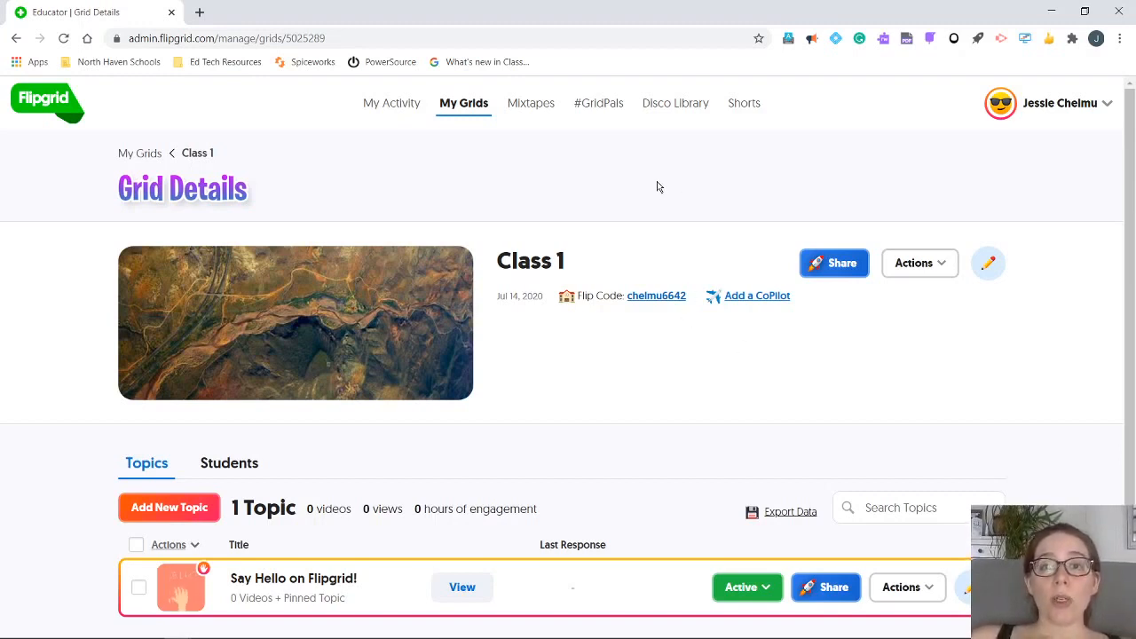
Open the Disco Library and browse its weekly hits and Featured Disco Playlists.
left_click(684, 111)
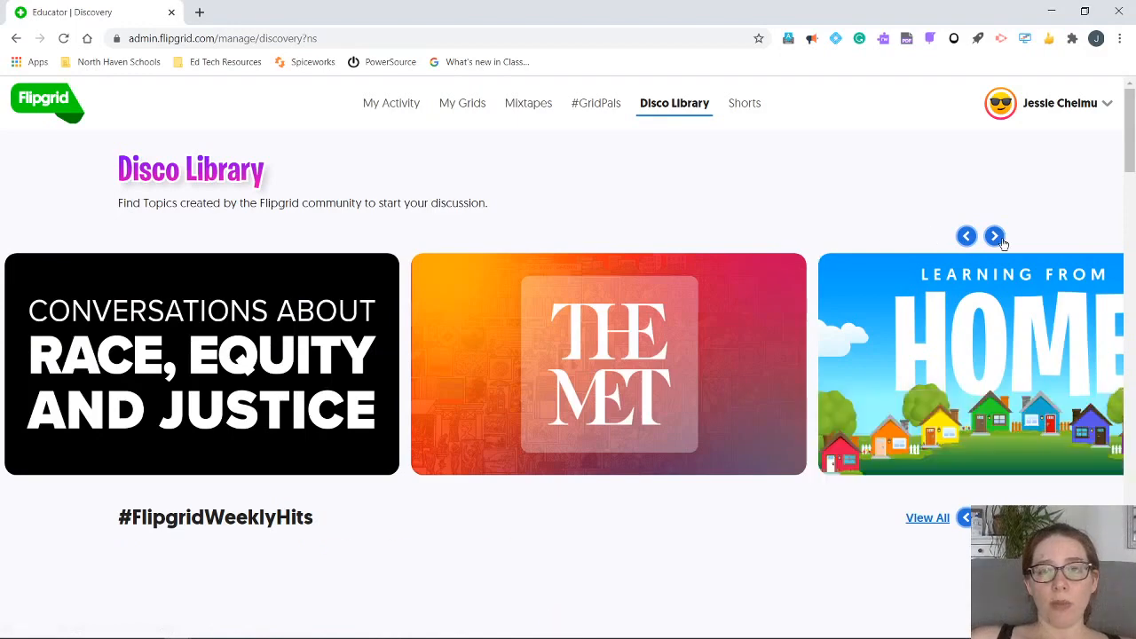
scroll(1004, 243, "down", 2)
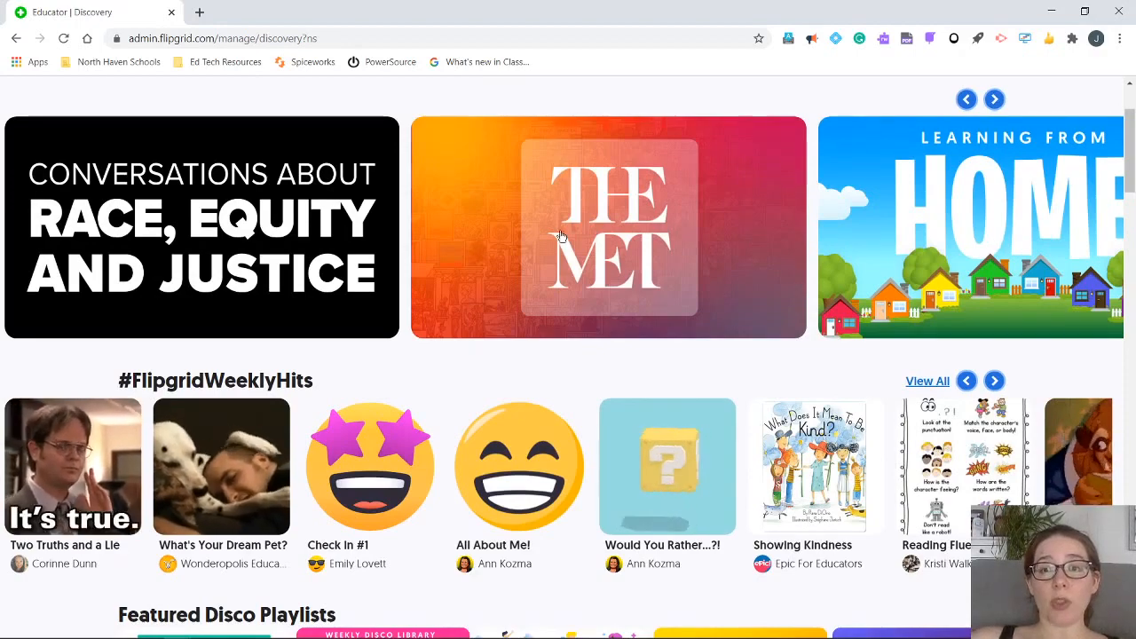
scroll(571, 319, "down", 5)
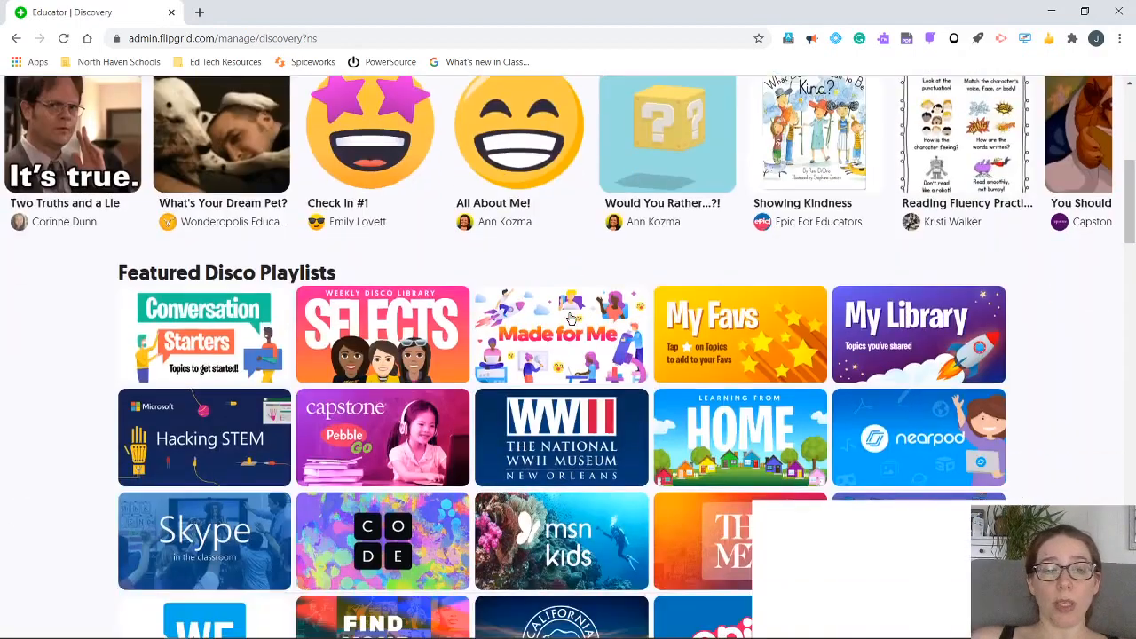
scroll(572, 320, "down", 1)
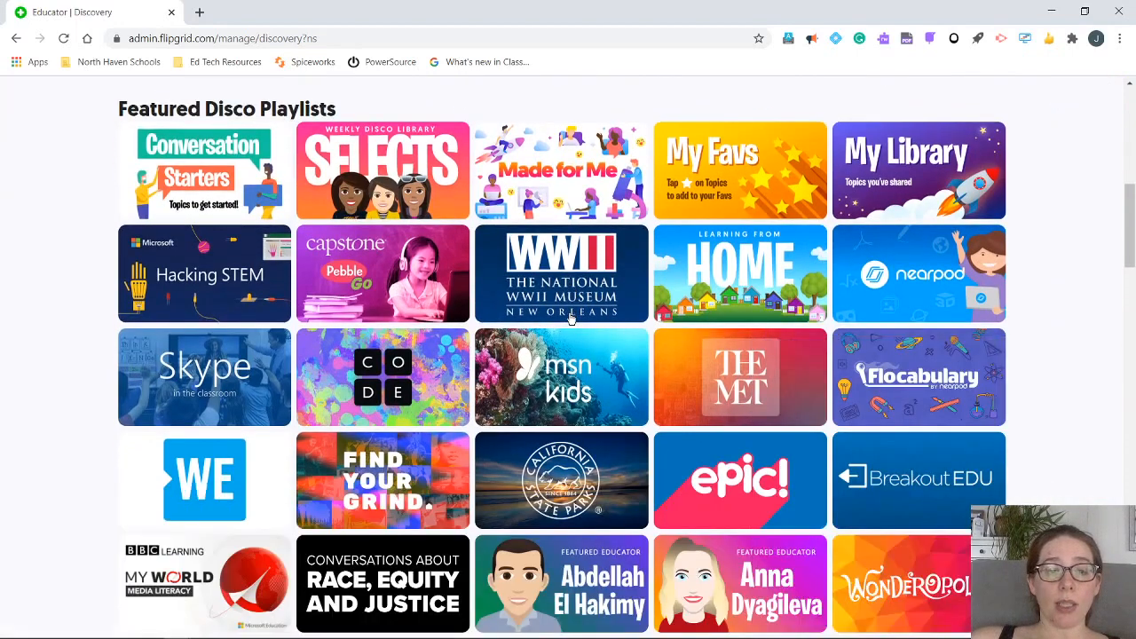
scroll(596, 388, "down", 1)
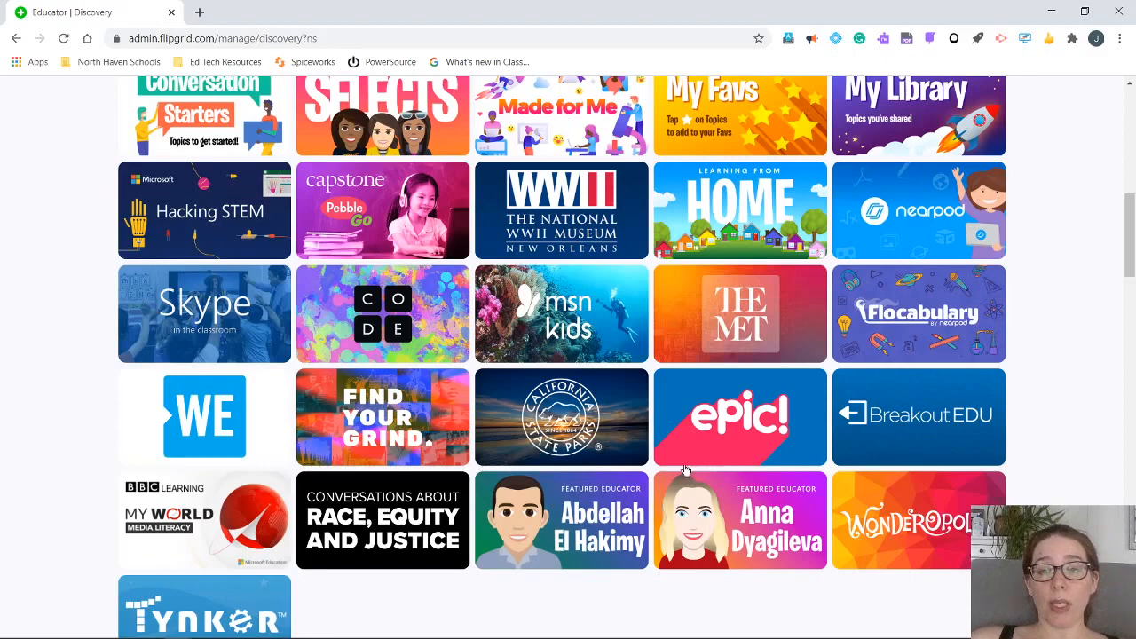
scroll(746, 451, "up", 1)
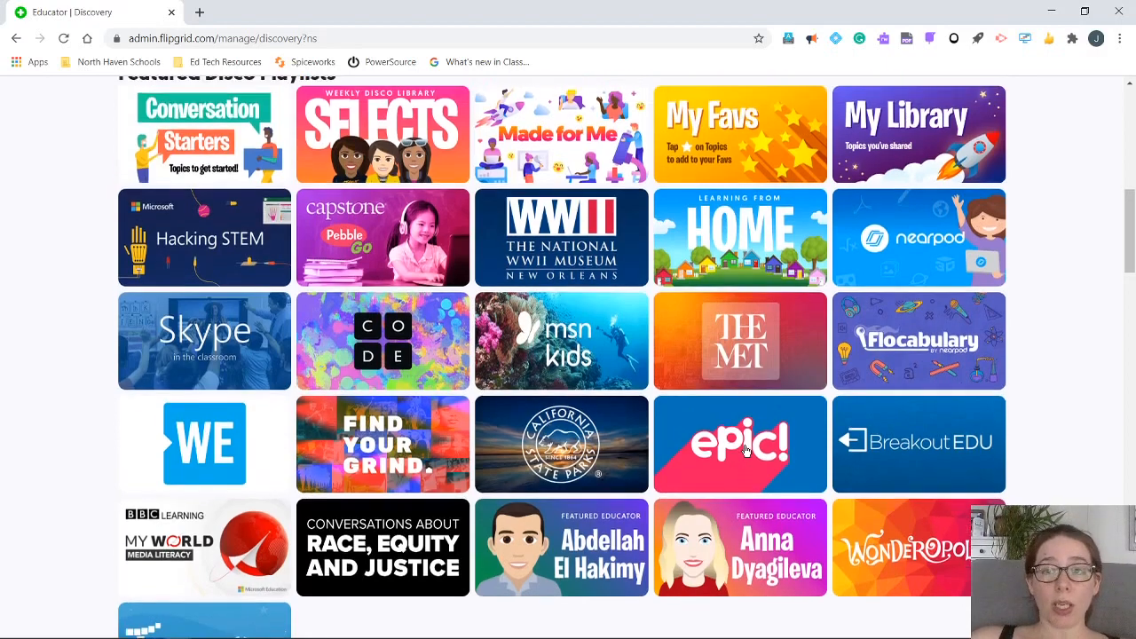
scroll(747, 451, "down", 2)
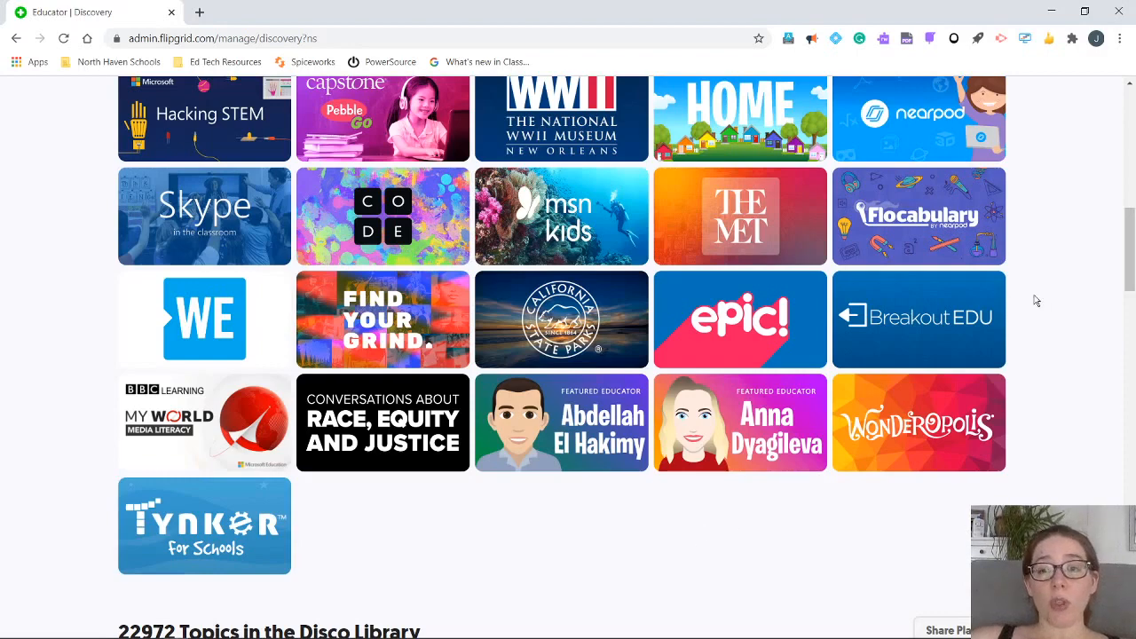
scroll(1034, 300, "up", 2)
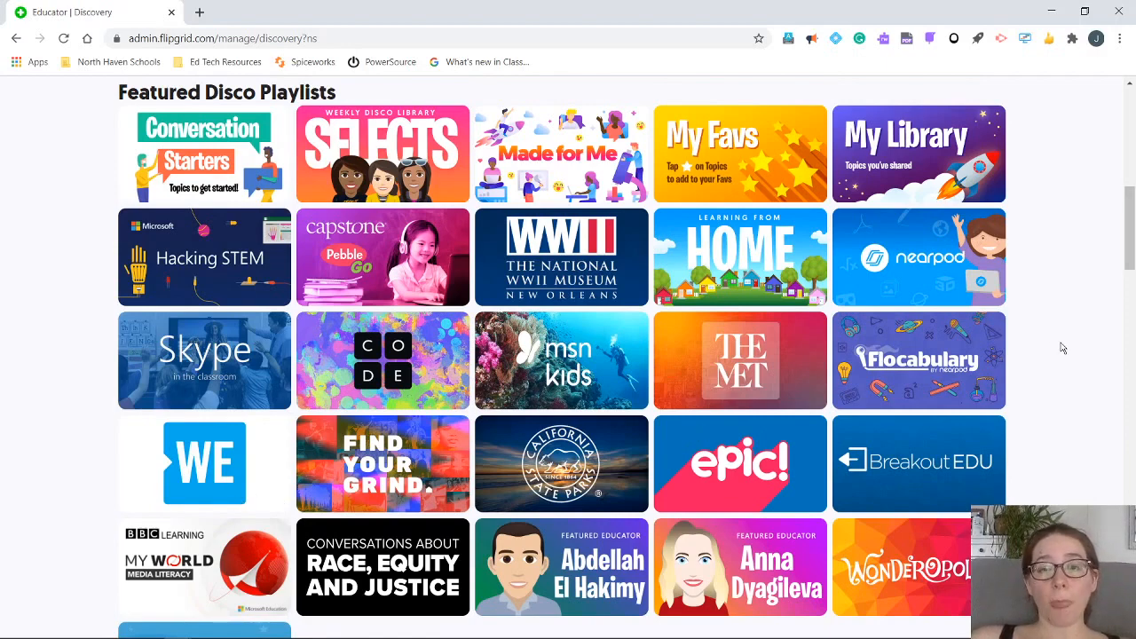
Look through the Disco Library's topic list and view the details of the "Putting Books on Hold" topic, then close them.
scroll(1063, 348, "down", 5)
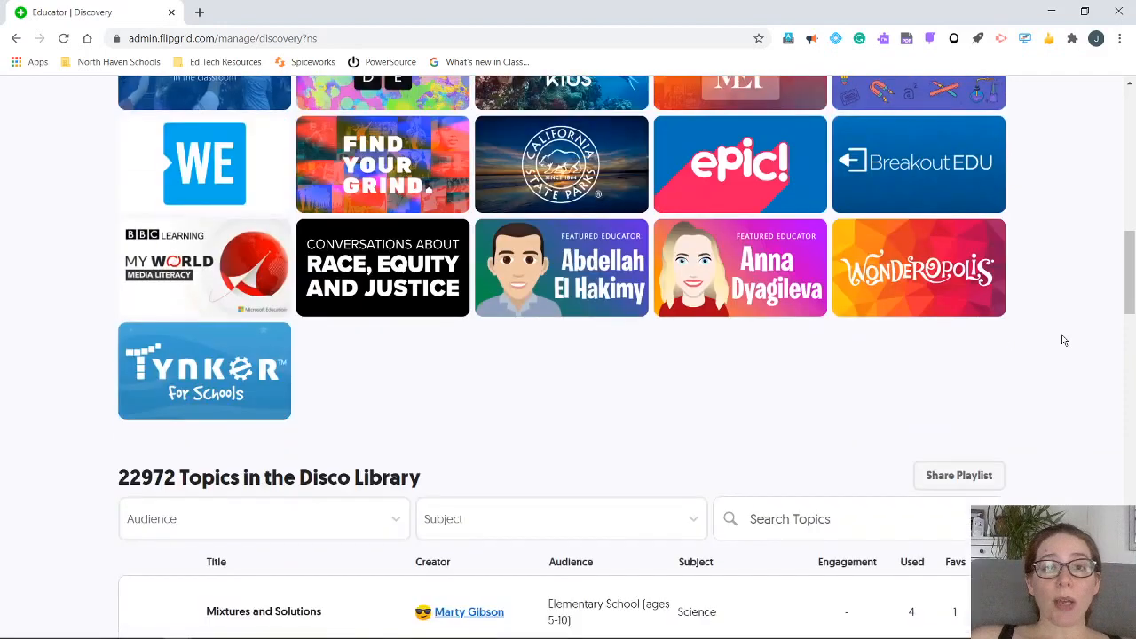
scroll(1063, 340, "down", 2)
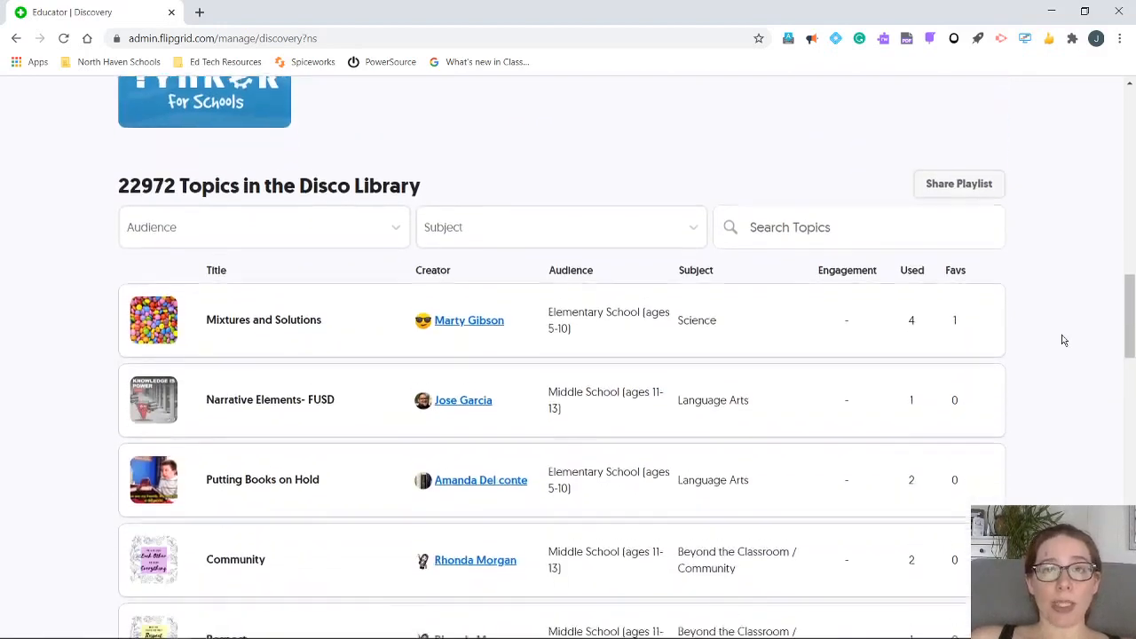
scroll(1064, 340, "down", 1)
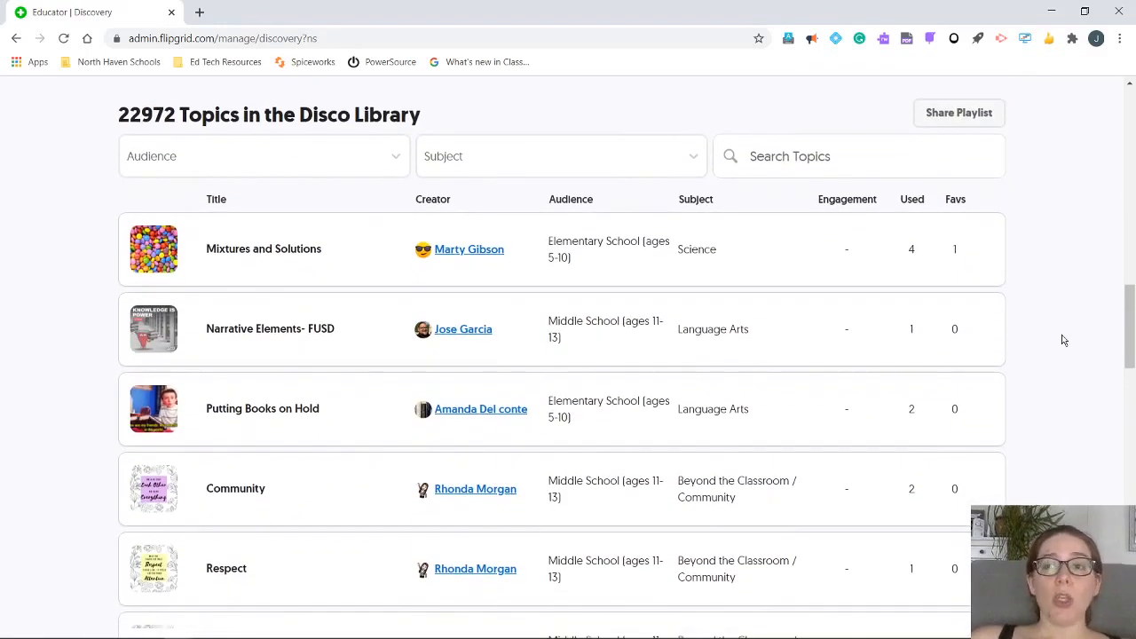
left_click(338, 400)
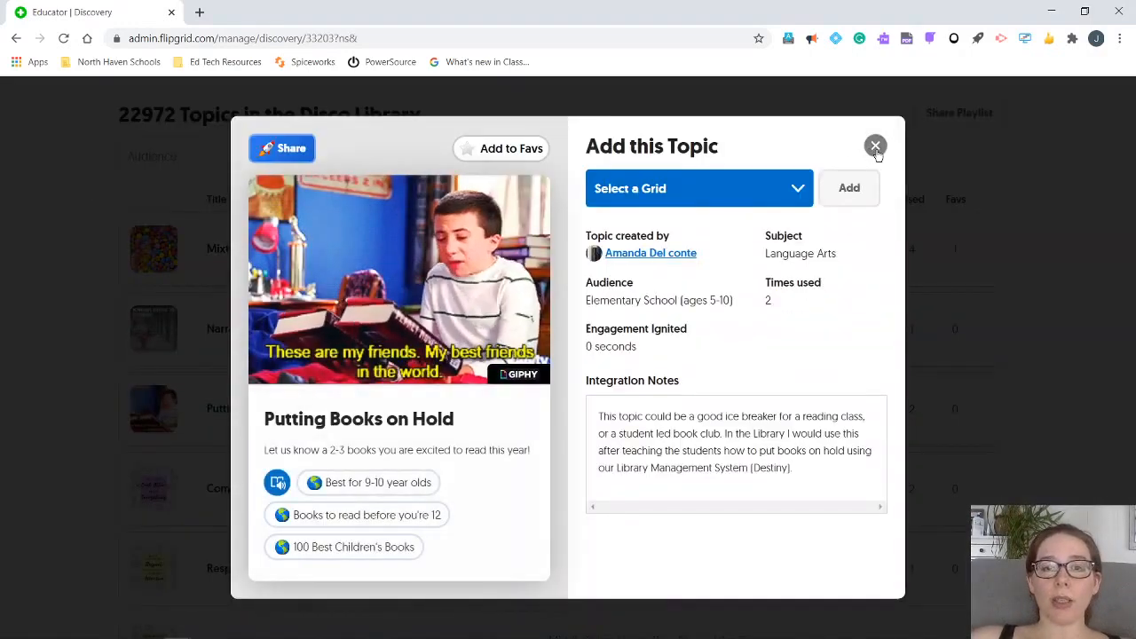
left_click(876, 146)
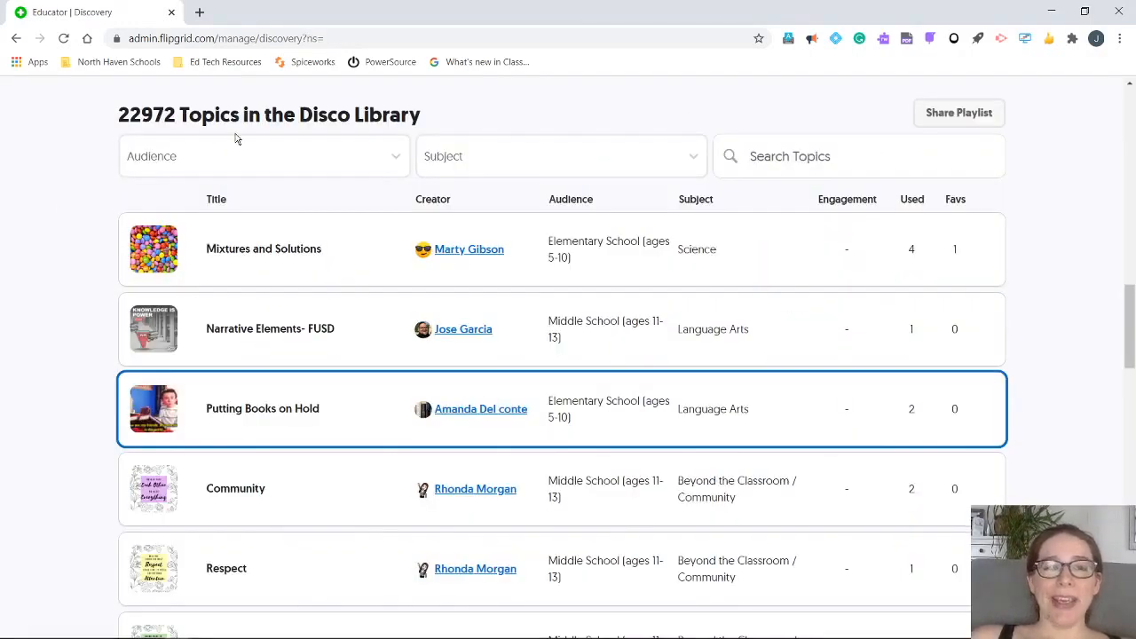
Filter the Disco Library topics by the audience Preschool / Kindergarten (ages 3-4).
left_click(393, 159)
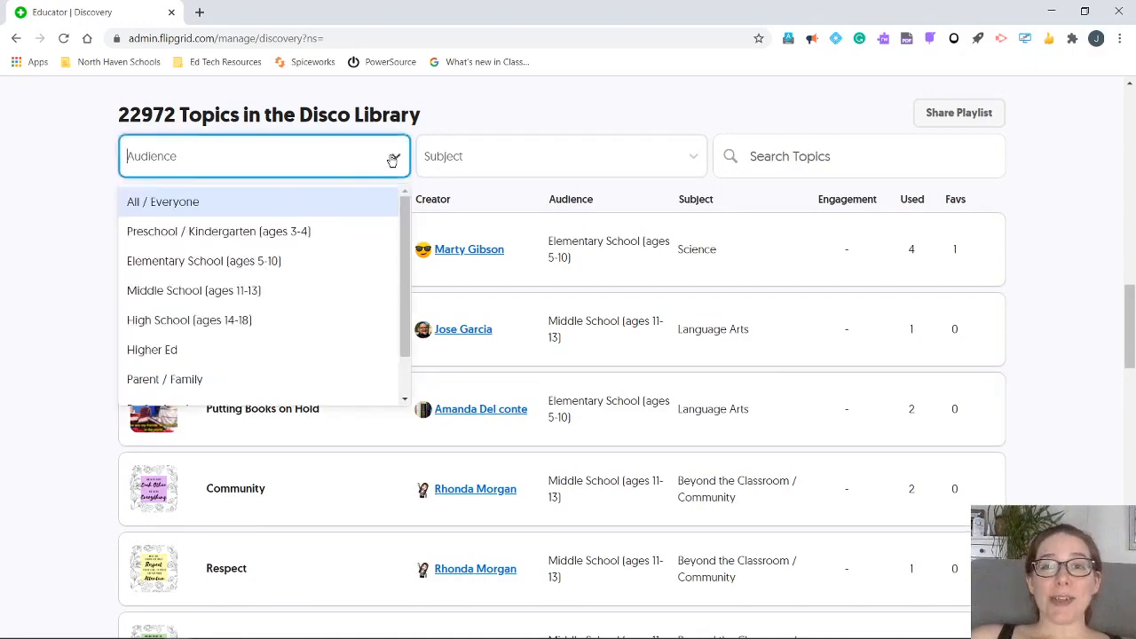
left_click(307, 240)
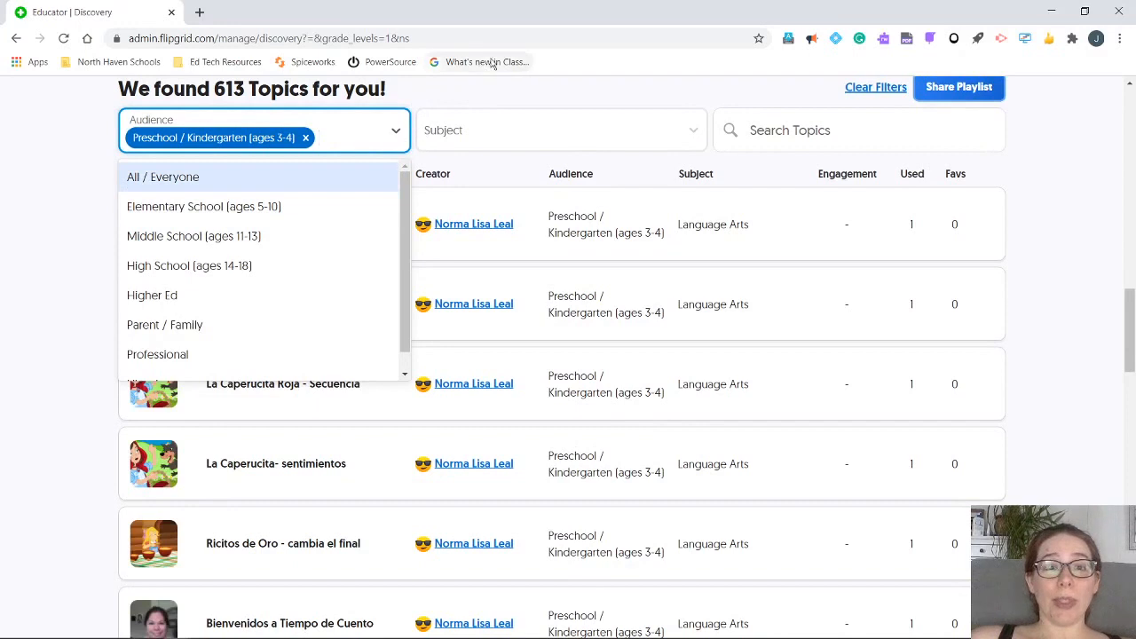
left_click(471, 96)
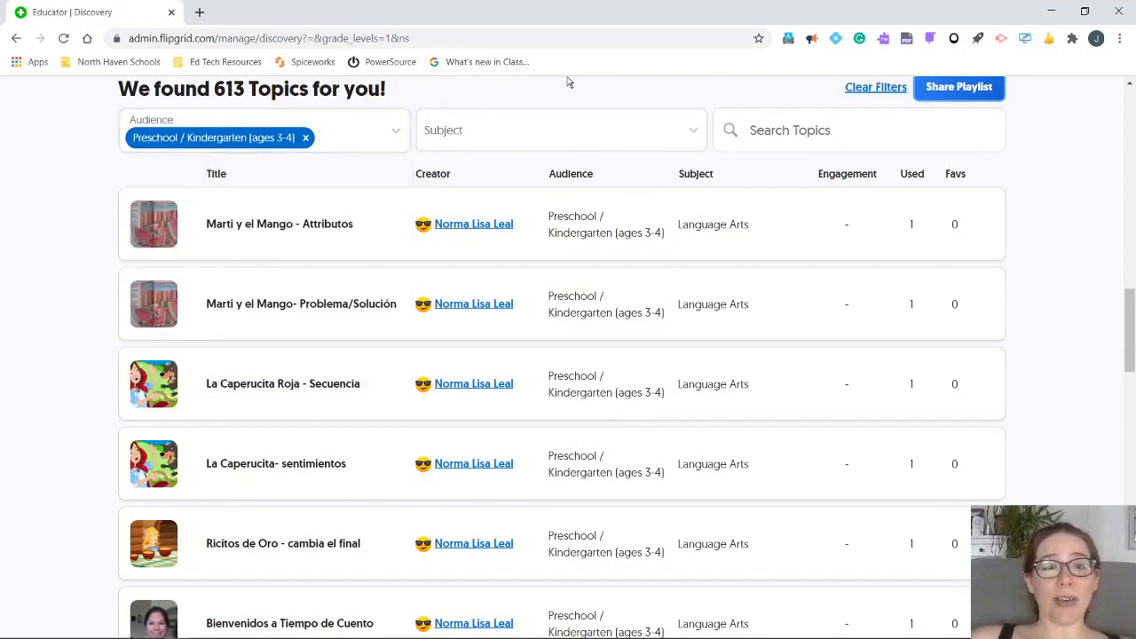
Narrow the filtered Disco Library topics to the subject Language Arts.
scroll(796, 144, "up", 1)
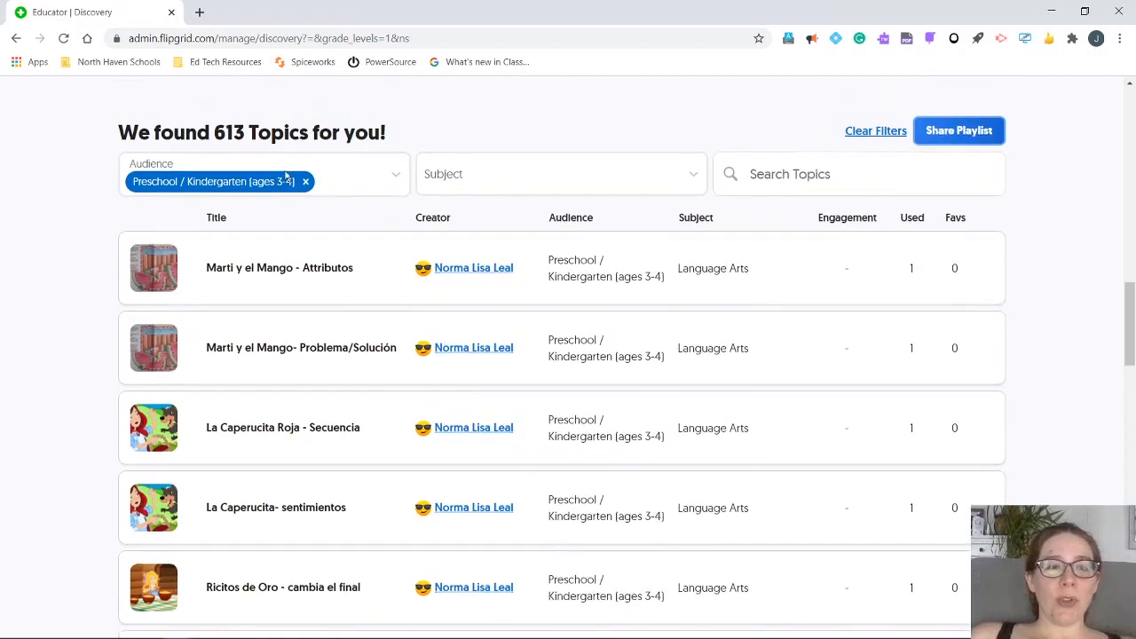
left_click(596, 185)
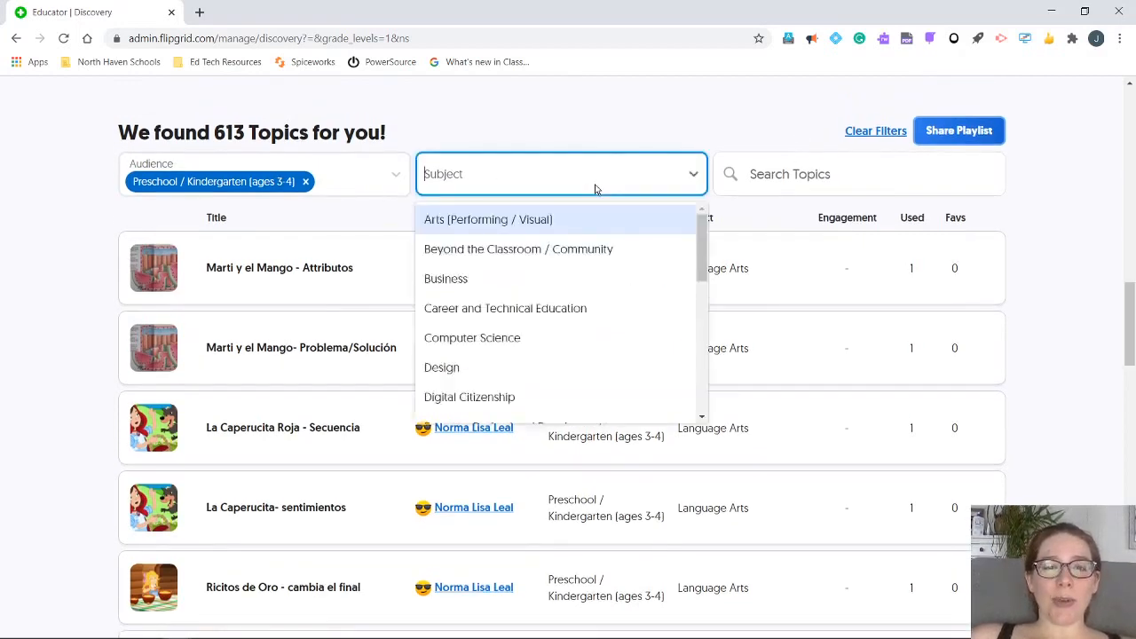
scroll(535, 376, "down", 1)
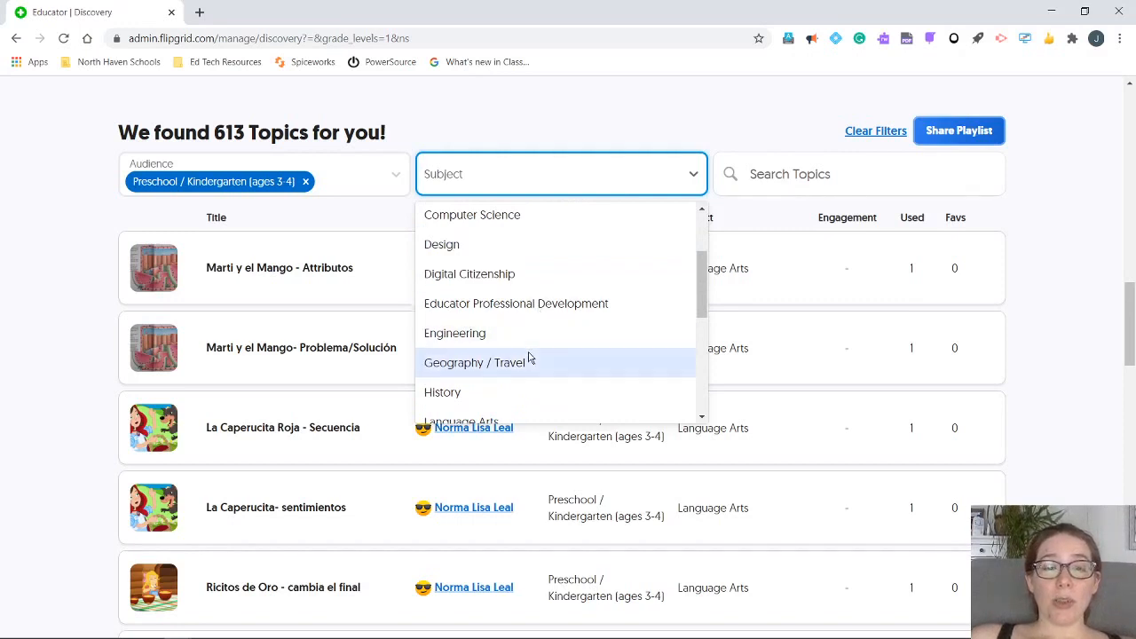
scroll(529, 357, "down", 1)
left_click(527, 344)
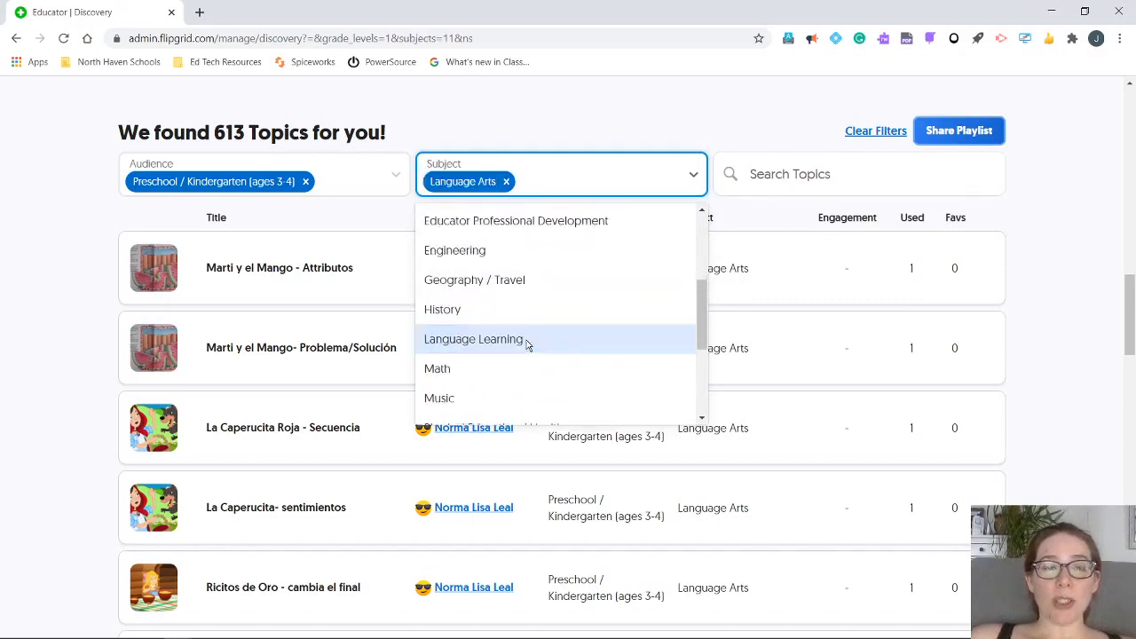
left_click(1099, 241)
Find the "My Favorite Toy" topic in the filtered list and open its details.
scroll(1070, 290, "down", 2)
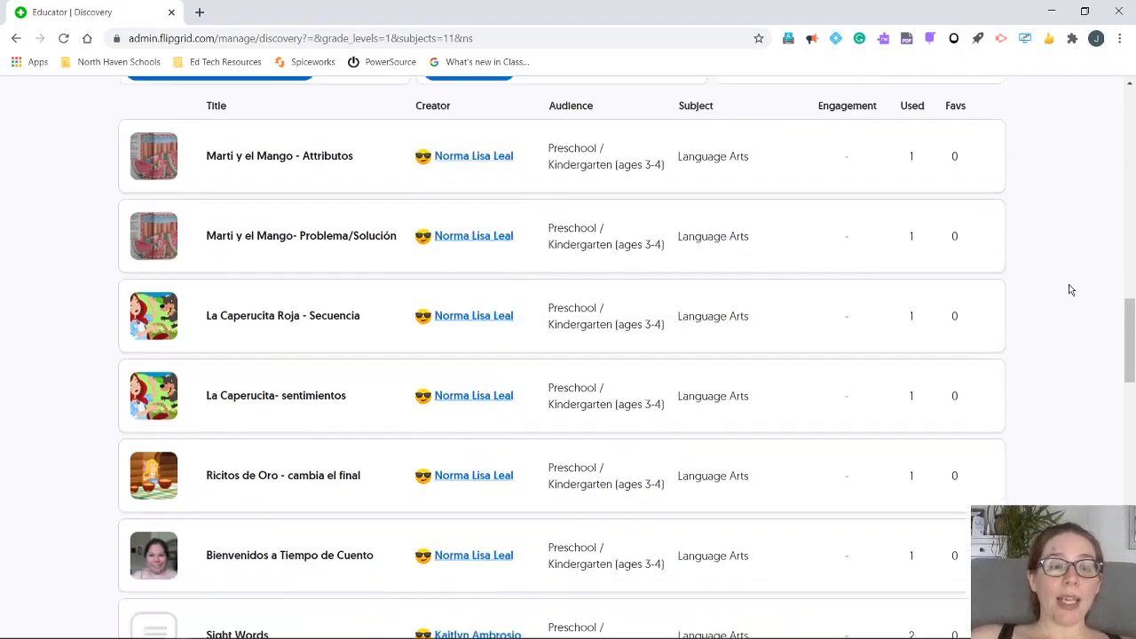
scroll(1070, 289, "down", 2)
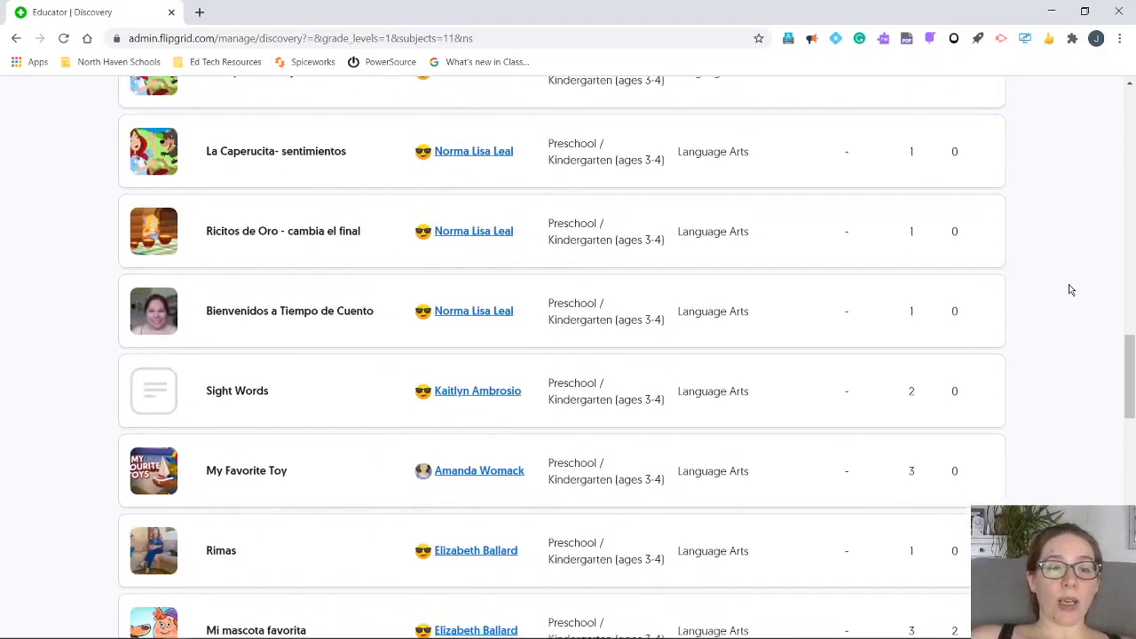
scroll(1070, 289, "down", 2)
scroll(1069, 290, "down", 1)
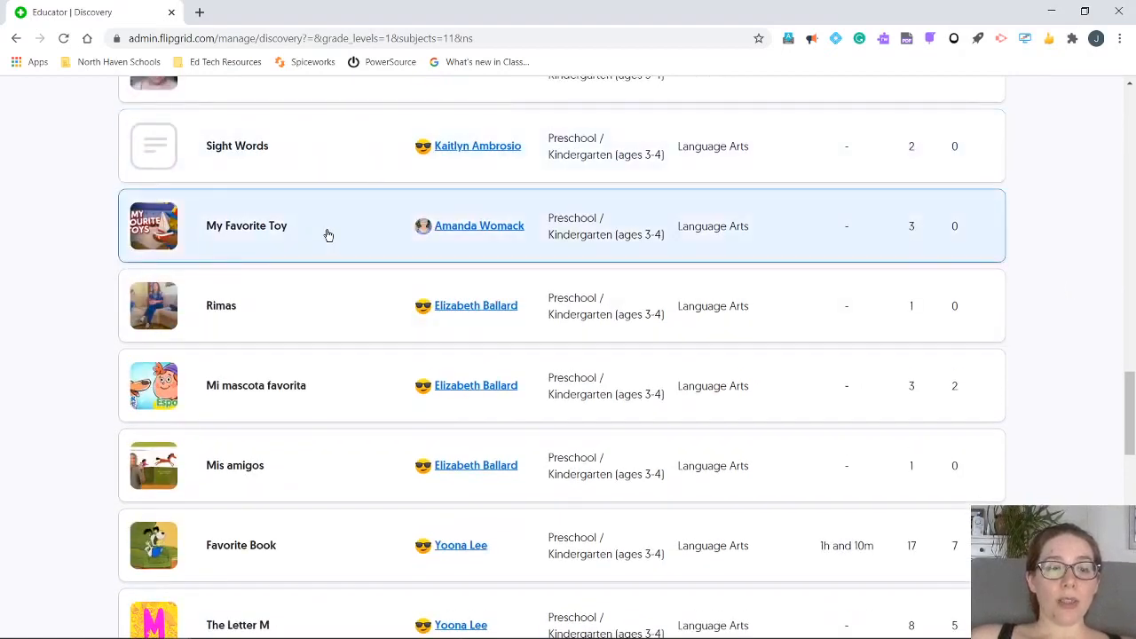
left_click(327, 235)
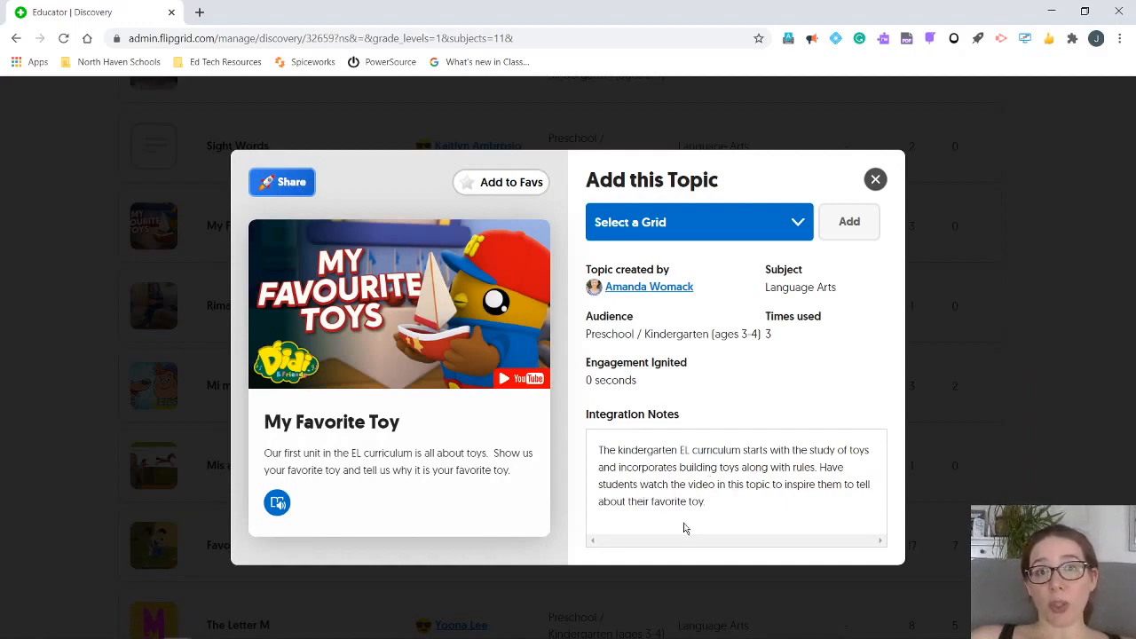
Mark the My Favorite Toy topic as a favorite and add it to the first Class 1 grid listed.
left_click(466, 190)
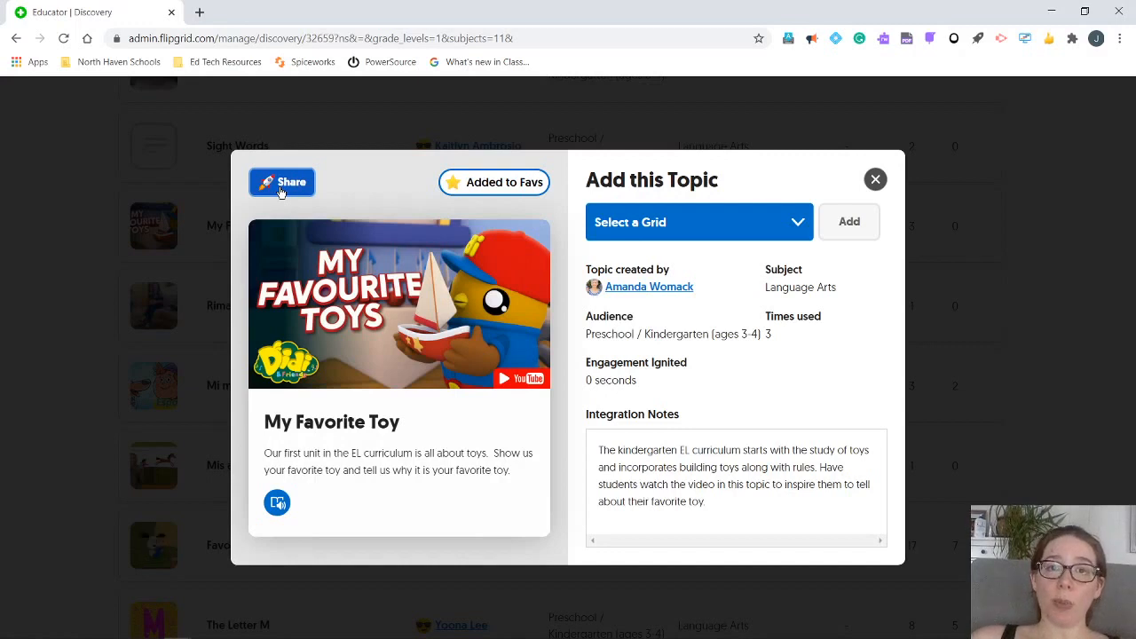
left_click(798, 227)
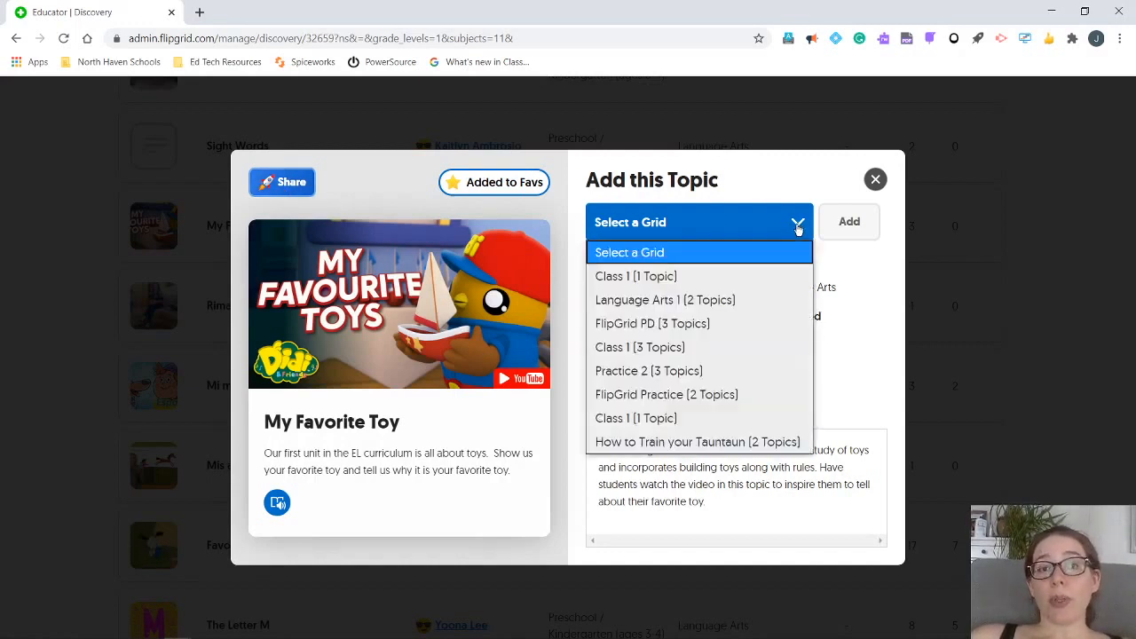
left_click(777, 276)
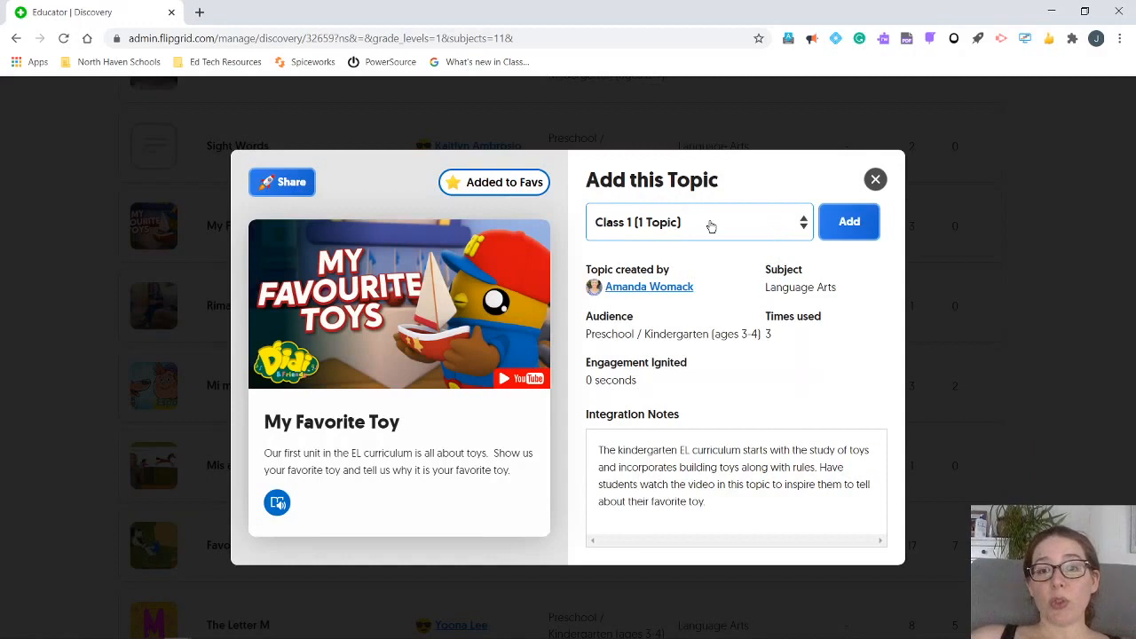
left_click(850, 222)
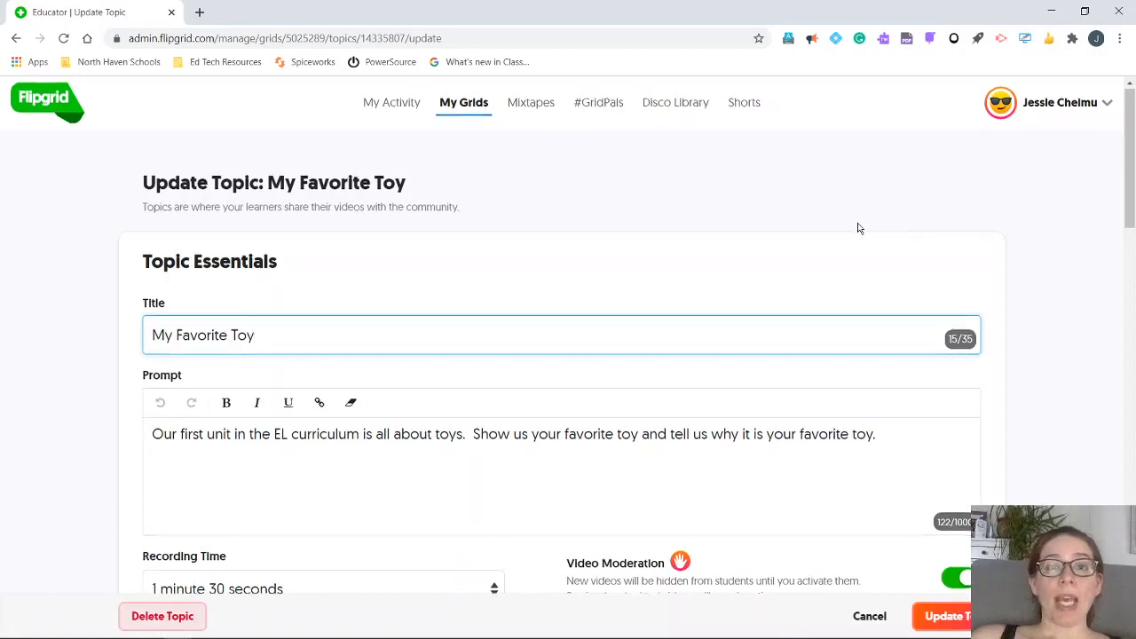
Set the My Favorite Toy topic's recording time to 2 minutes.
scroll(858, 228, "down", 1)
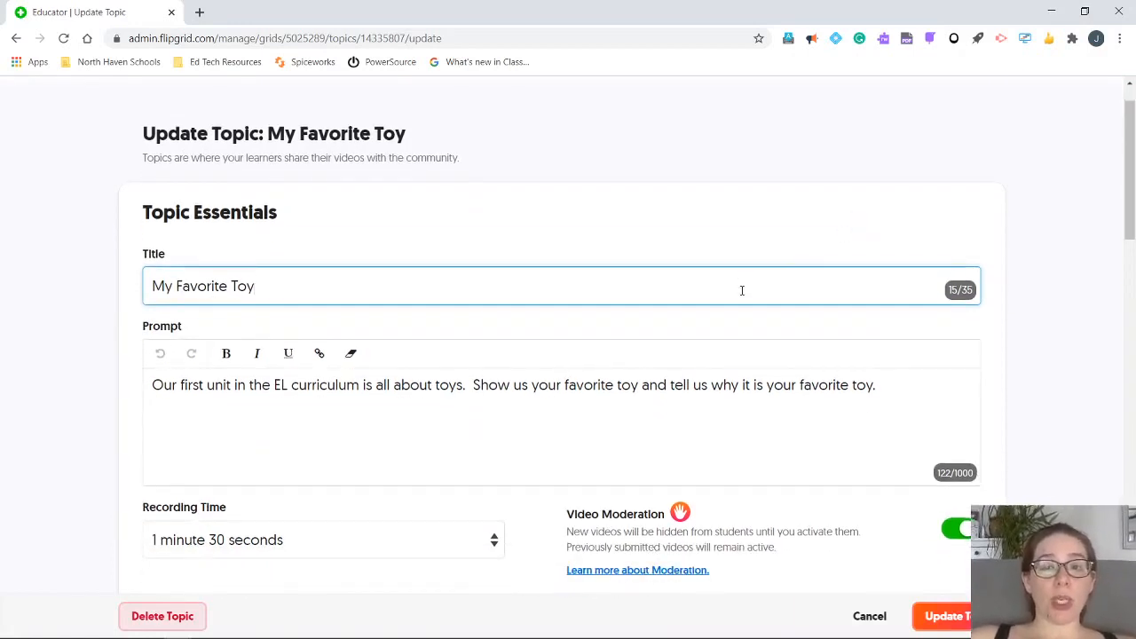
scroll(742, 291, "down", 3)
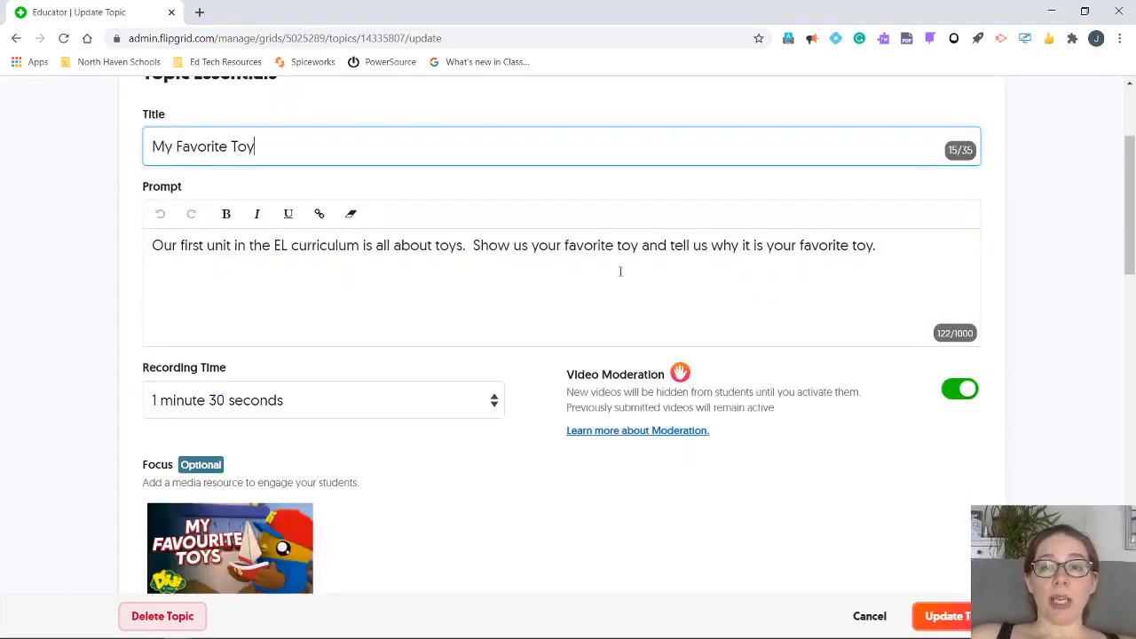
left_click(460, 414)
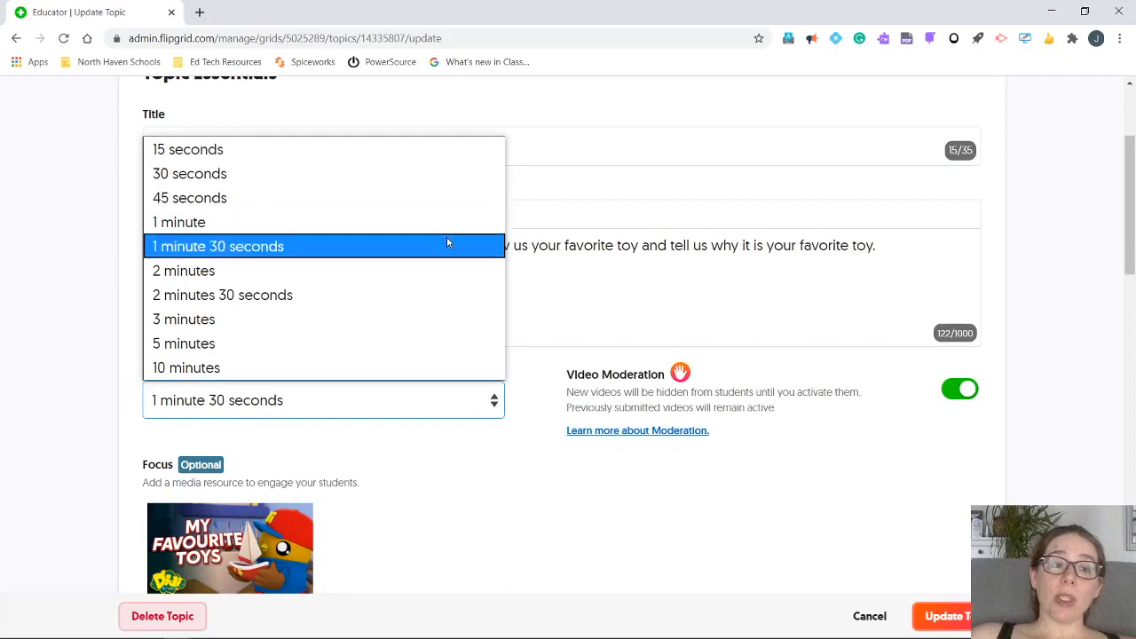
left_click(446, 269)
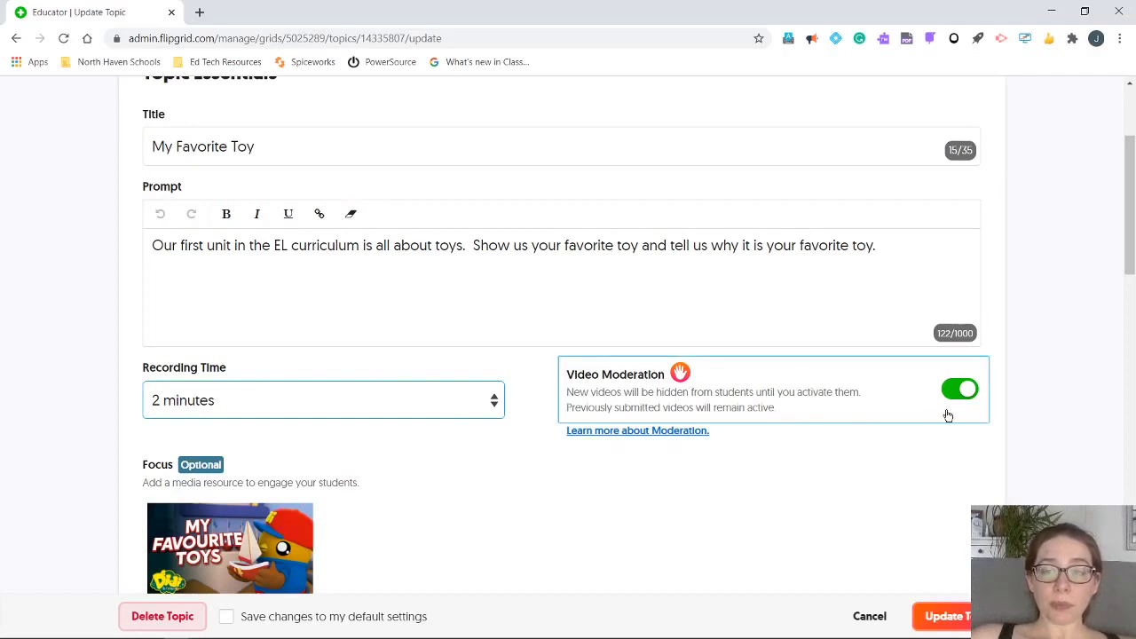
View the topic's status choices without changing them, and set its freeze date to 07/21/2020.
scroll(961, 415, "down", 3)
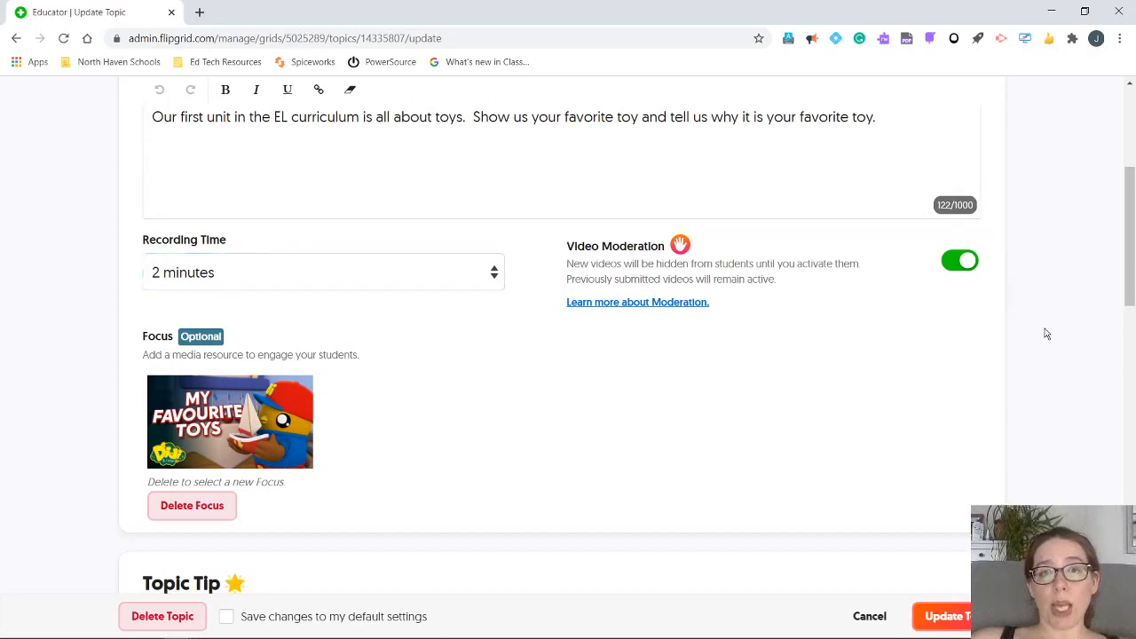
scroll(1044, 332, "down", 2)
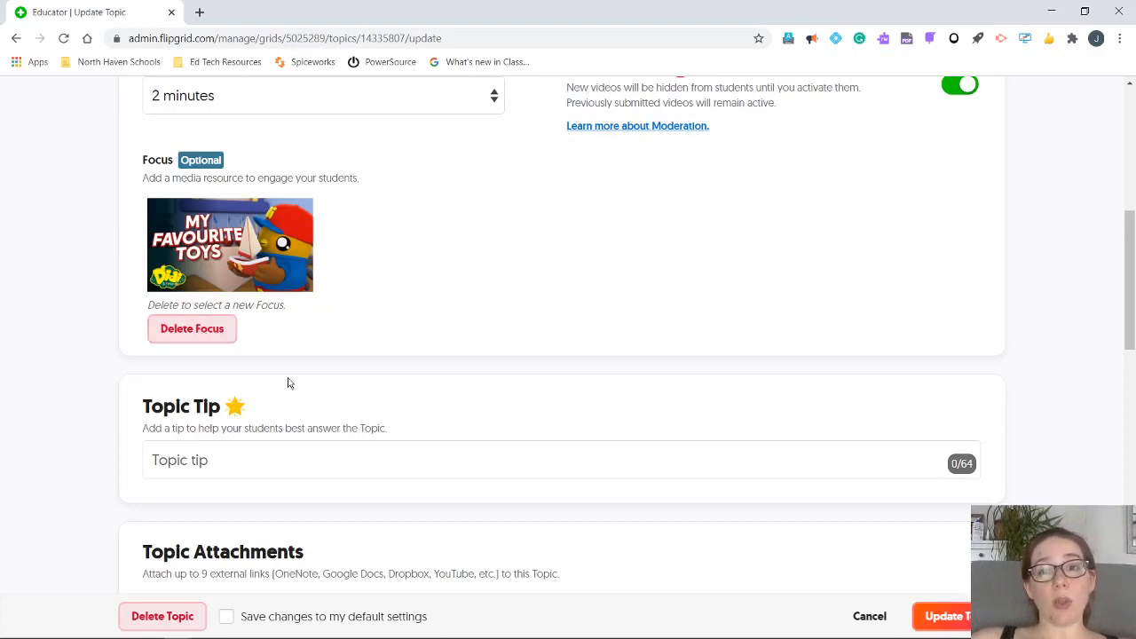
scroll(880, 345, "down", 2)
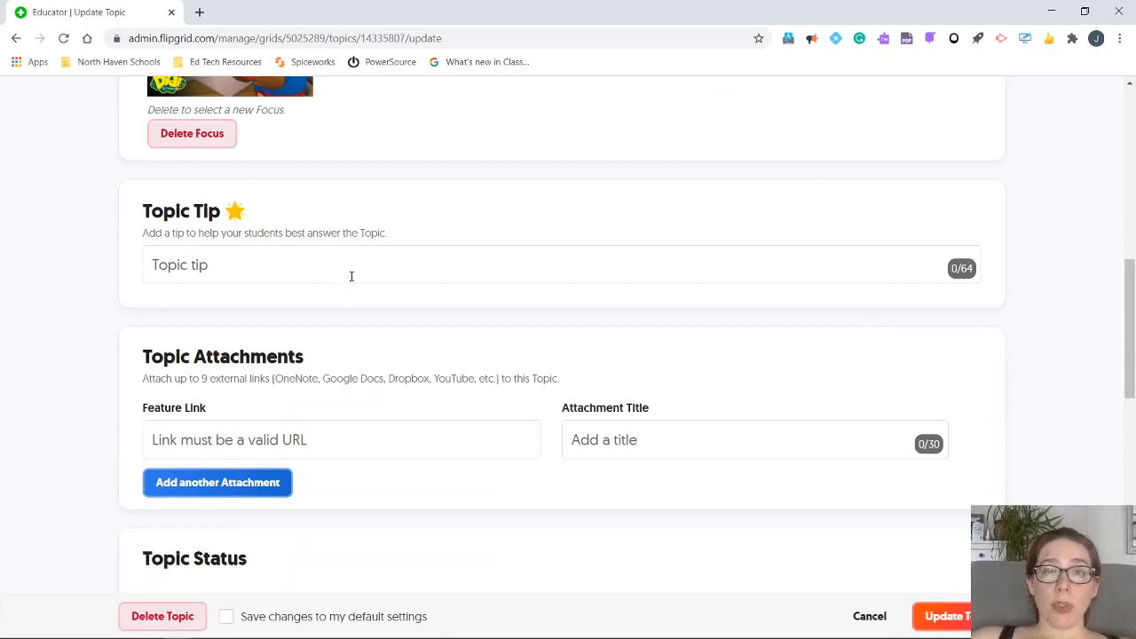
scroll(351, 276, "down", 2)
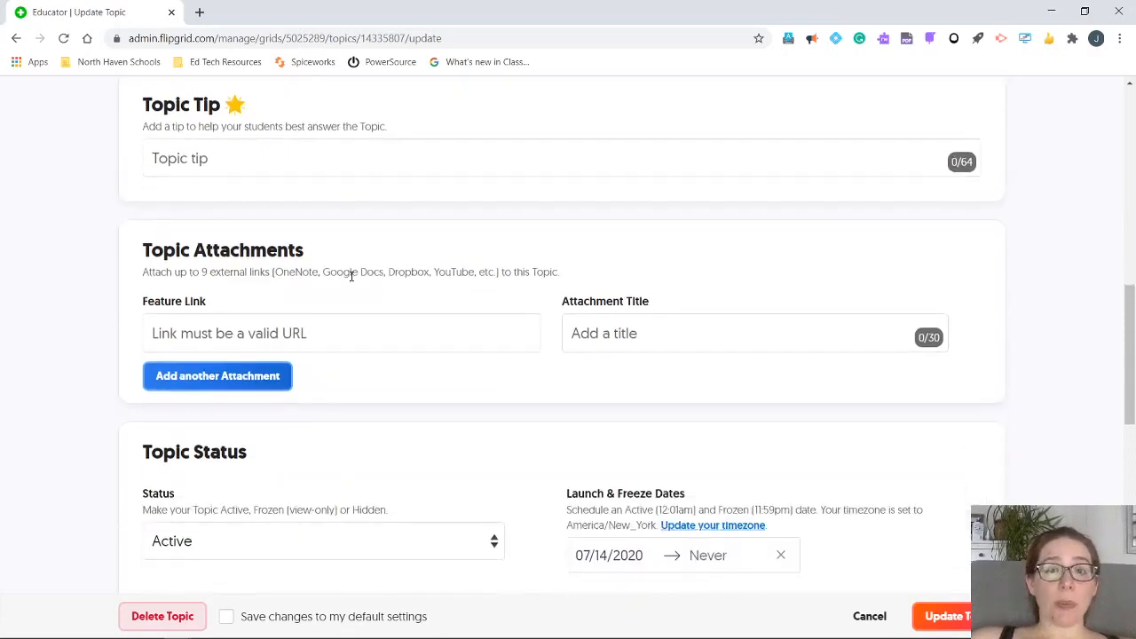
scroll(351, 281, "down", 1)
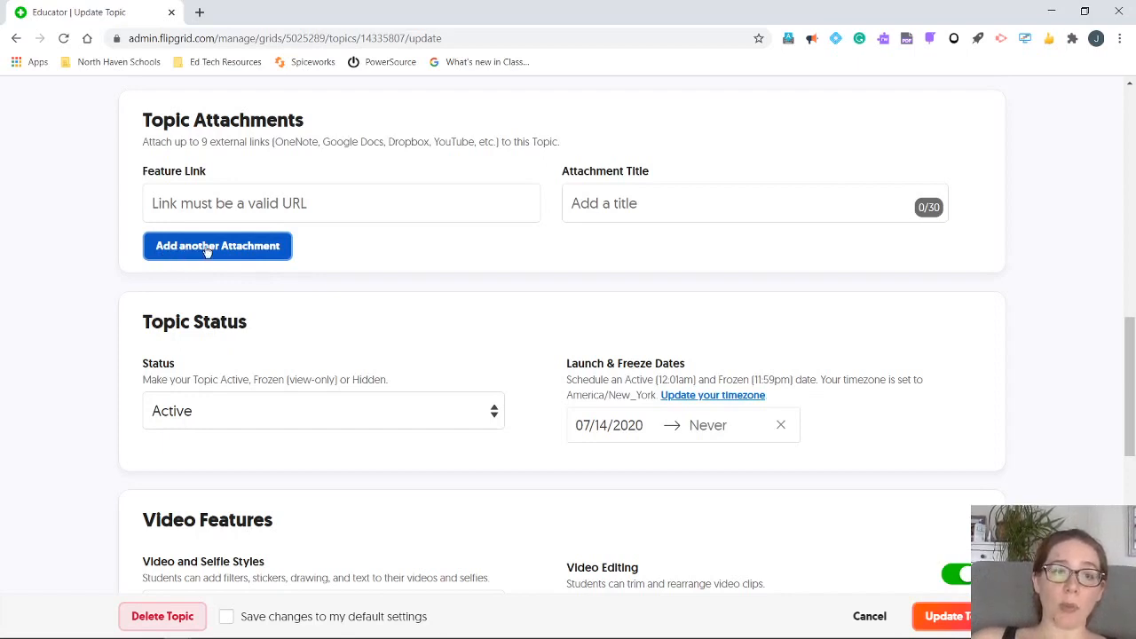
scroll(206, 251, "down", 2)
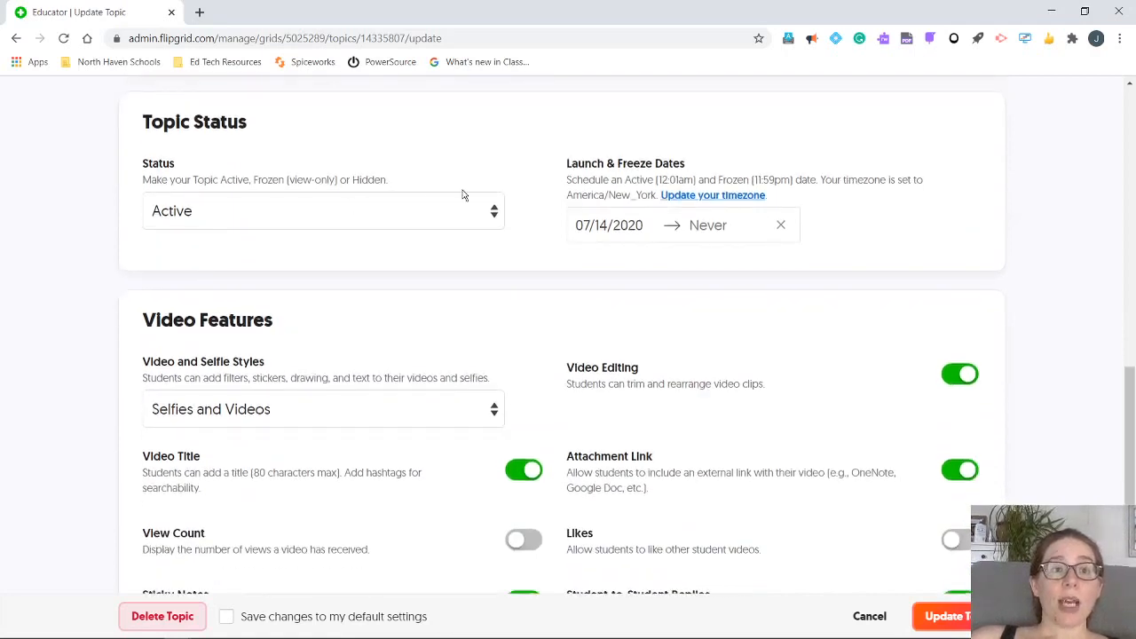
left_click(494, 213)
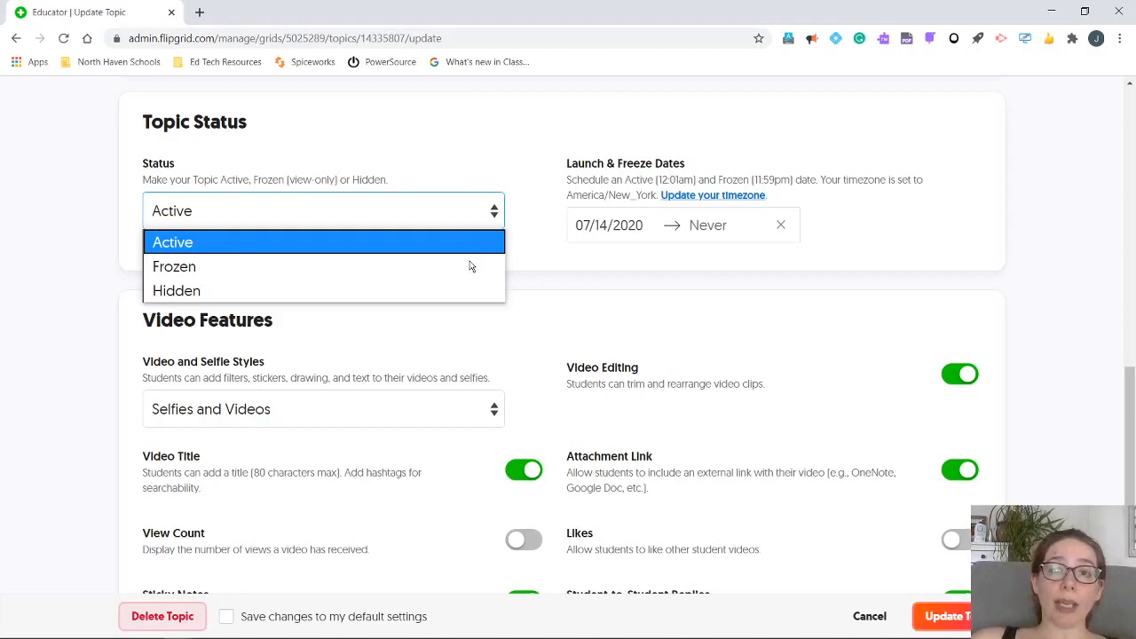
left_click(538, 206)
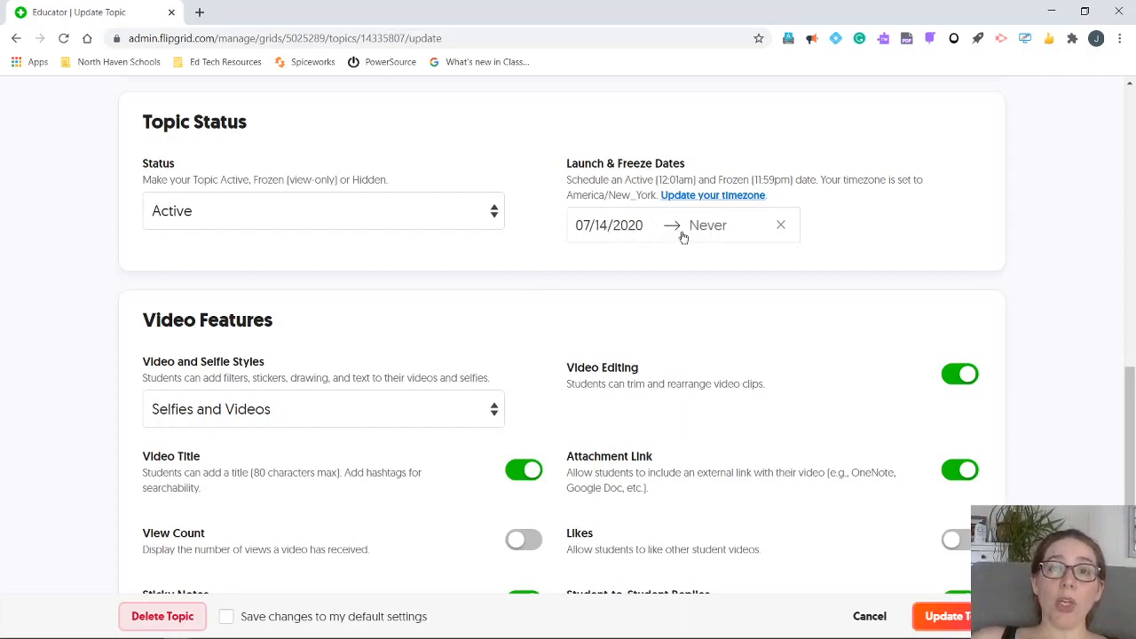
left_click(685, 233)
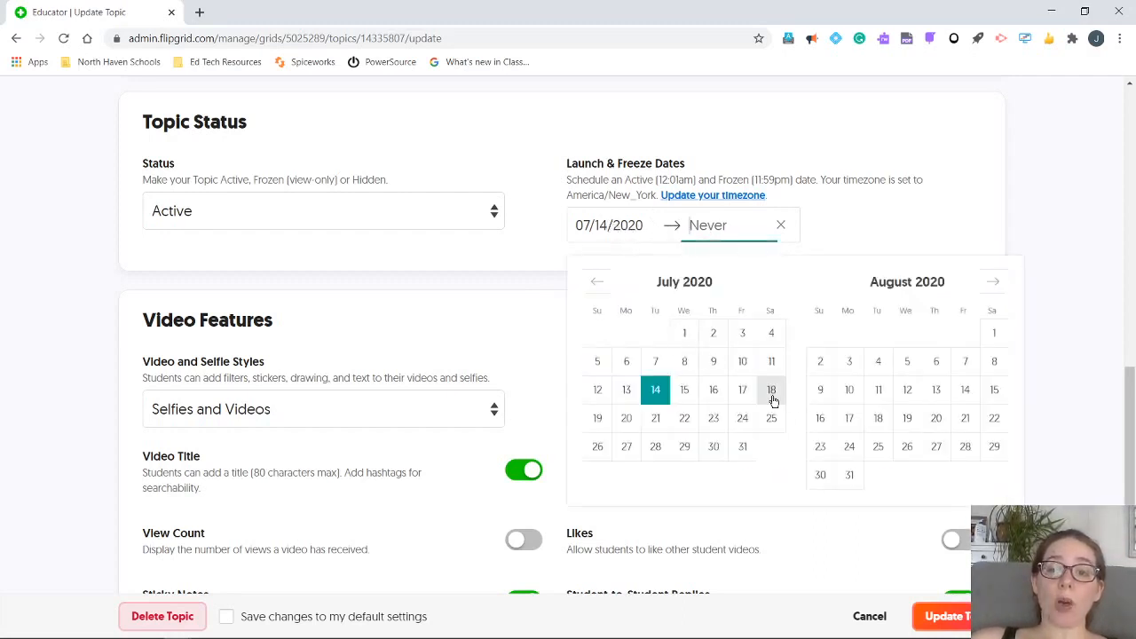
left_click(656, 419)
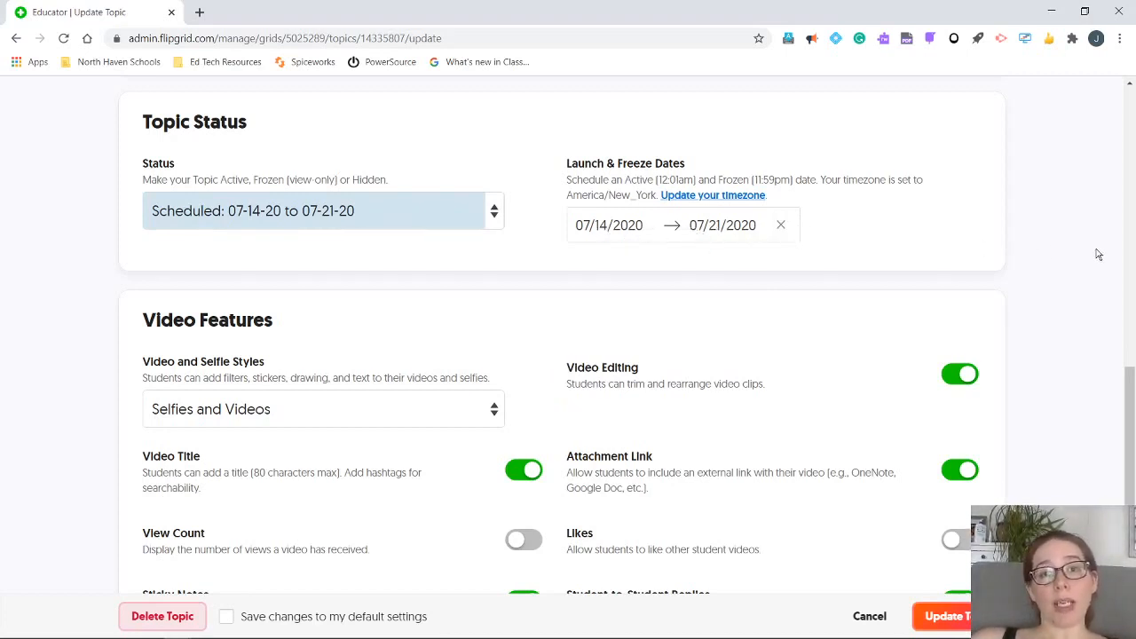
Examine the topic's video features, including the choices for Video and Selfie Styles.
scroll(1099, 255, "down", 3)
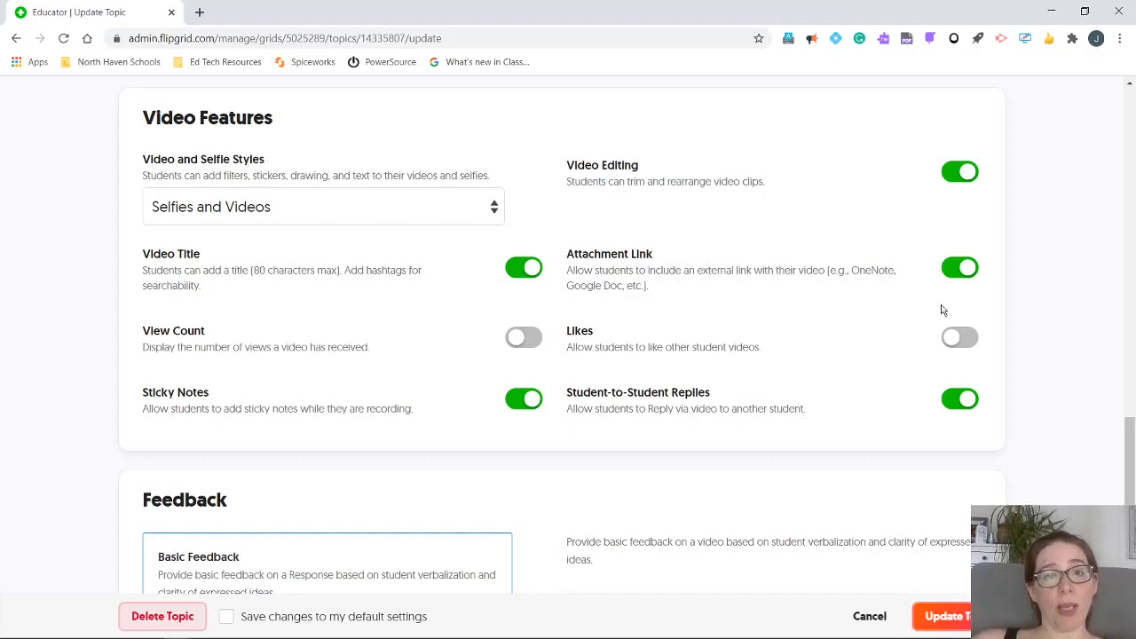
left_click(391, 215)
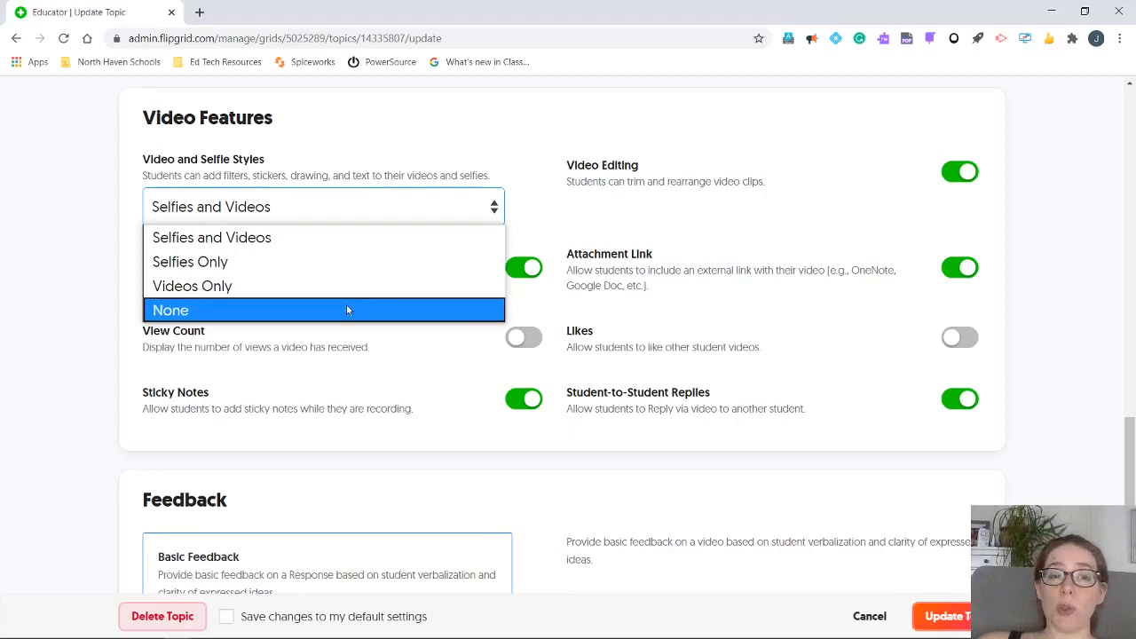
left_click(502, 166)
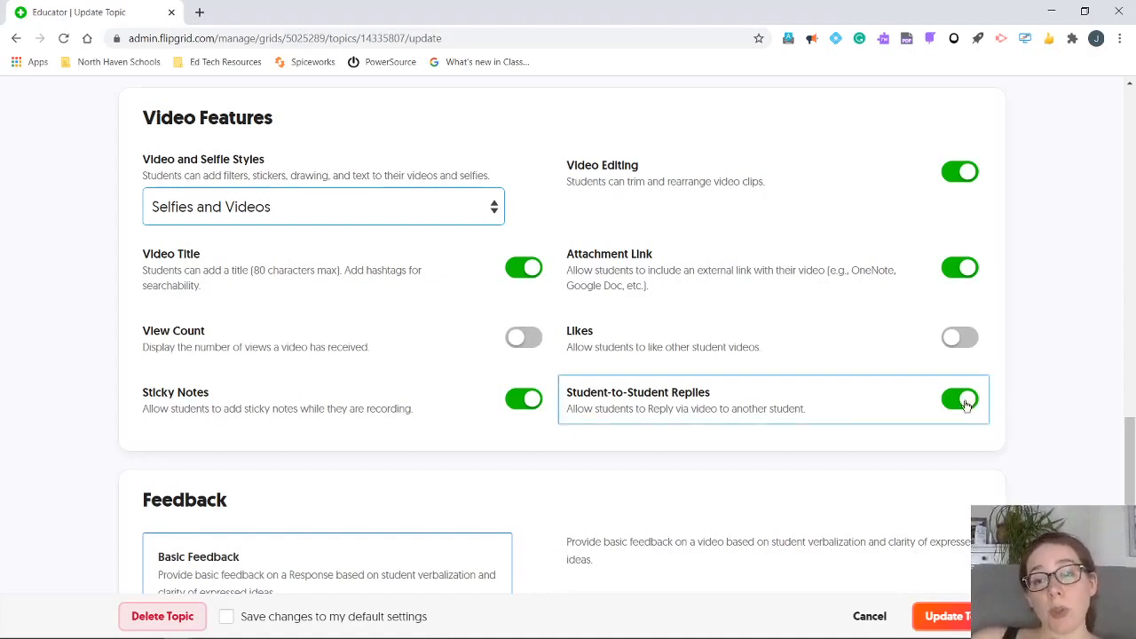
left_click(1043, 432)
Switch the topic's feedback to Custom Feedback, and view the form for new rubric criteria before closing it.
scroll(1043, 432, "down", 3)
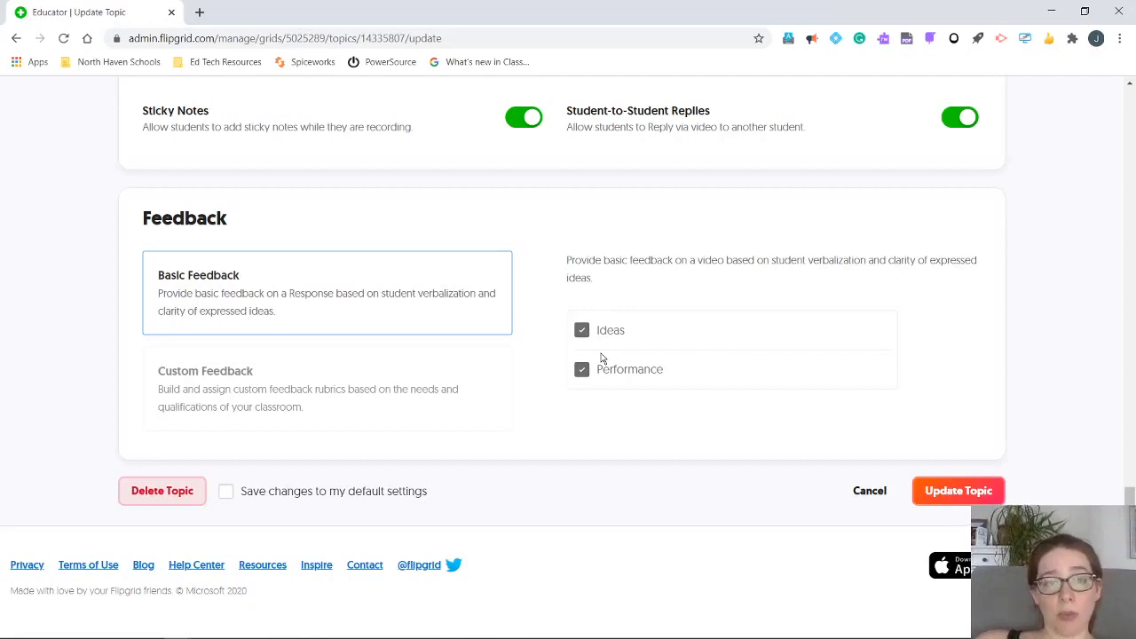
left_click(321, 407)
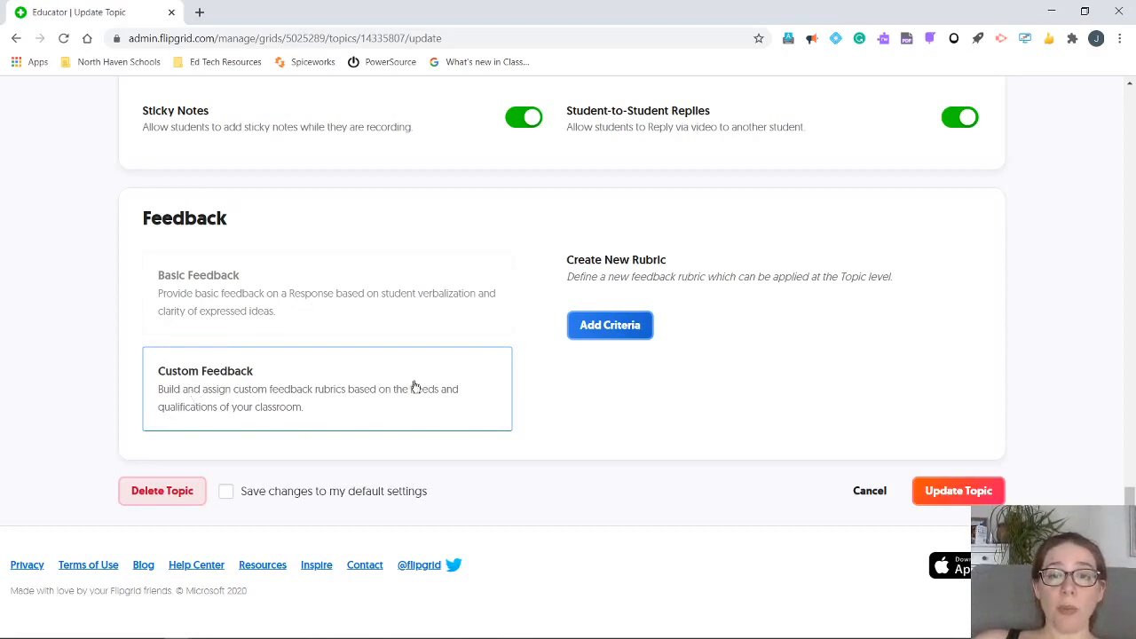
left_click(592, 325)
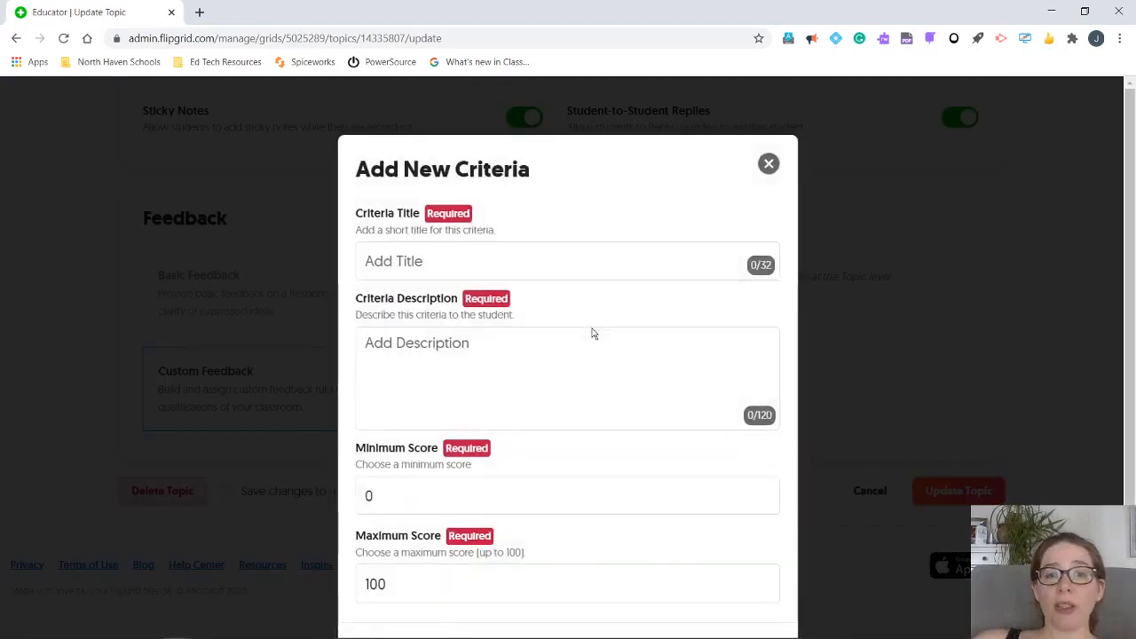
scroll(594, 334, "down", 1)
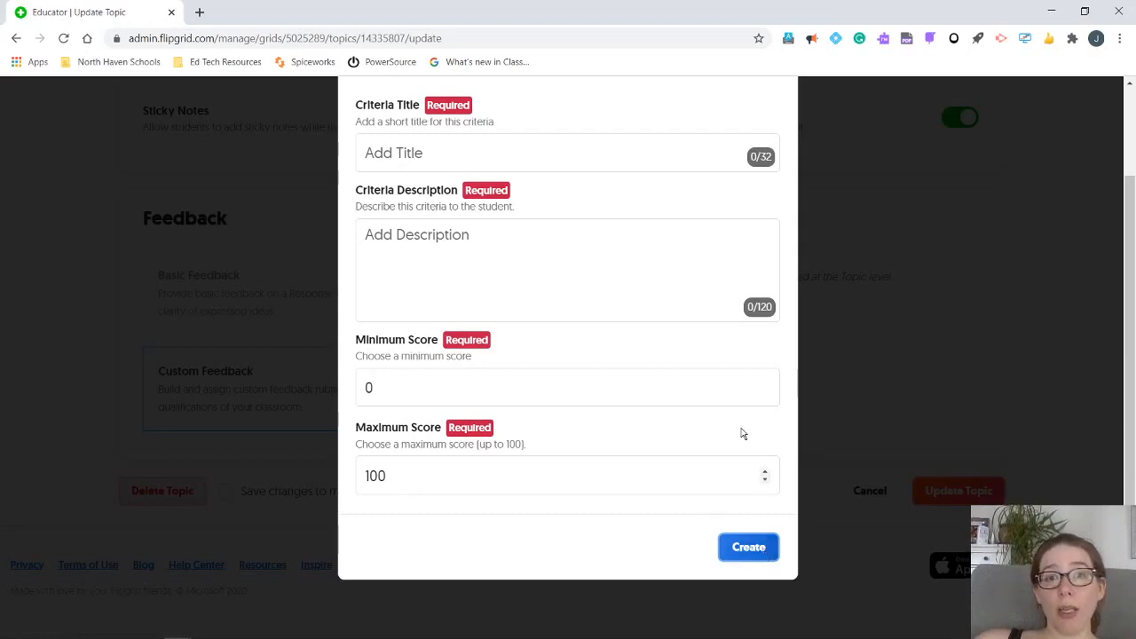
scroll(743, 434, "up", 2)
left_click(770, 163)
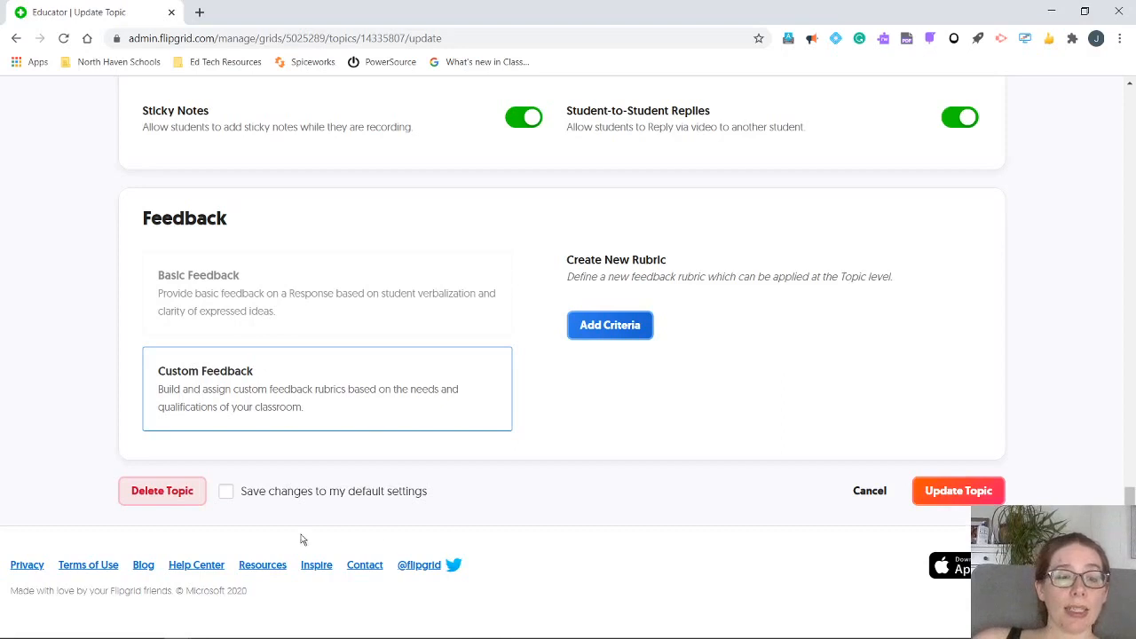
Save the changed settings as the defaults and update the topic.
left_click(224, 500)
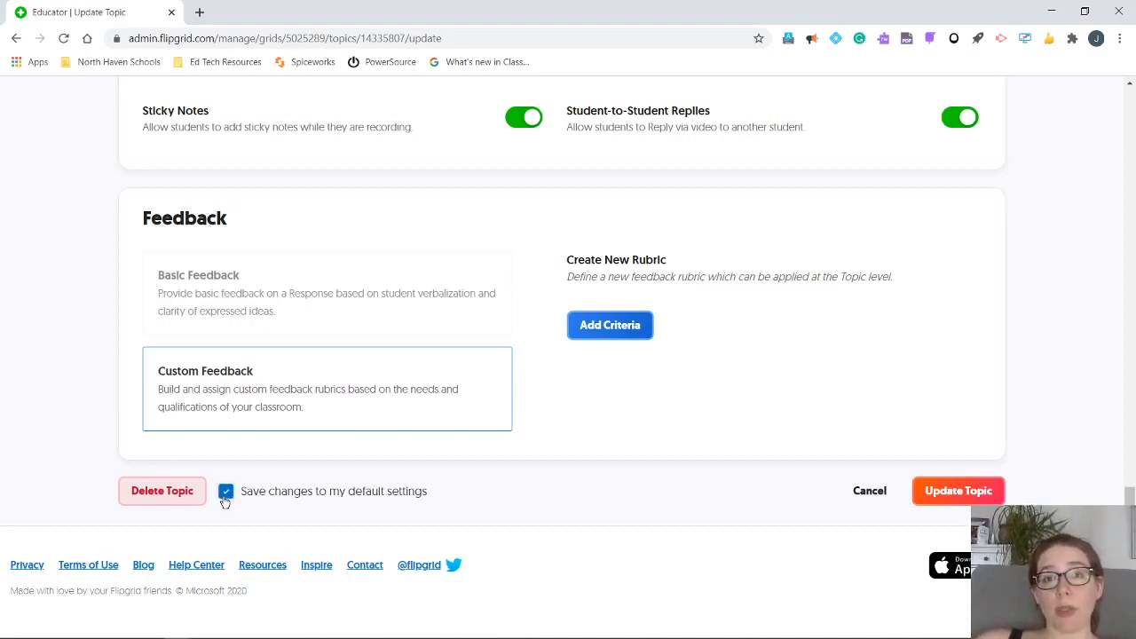
left_click(960, 494)
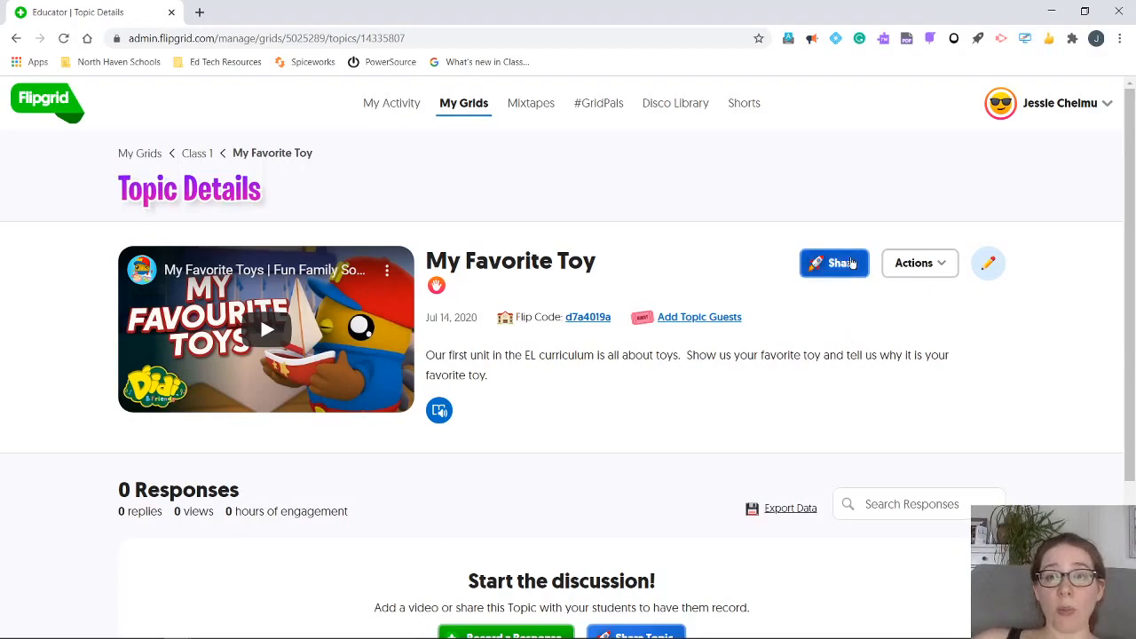
Share the My Favorite Toy topic to Google Classroom as a new assignment for the Defense Against the Dark Arts class.
left_click(843, 262)
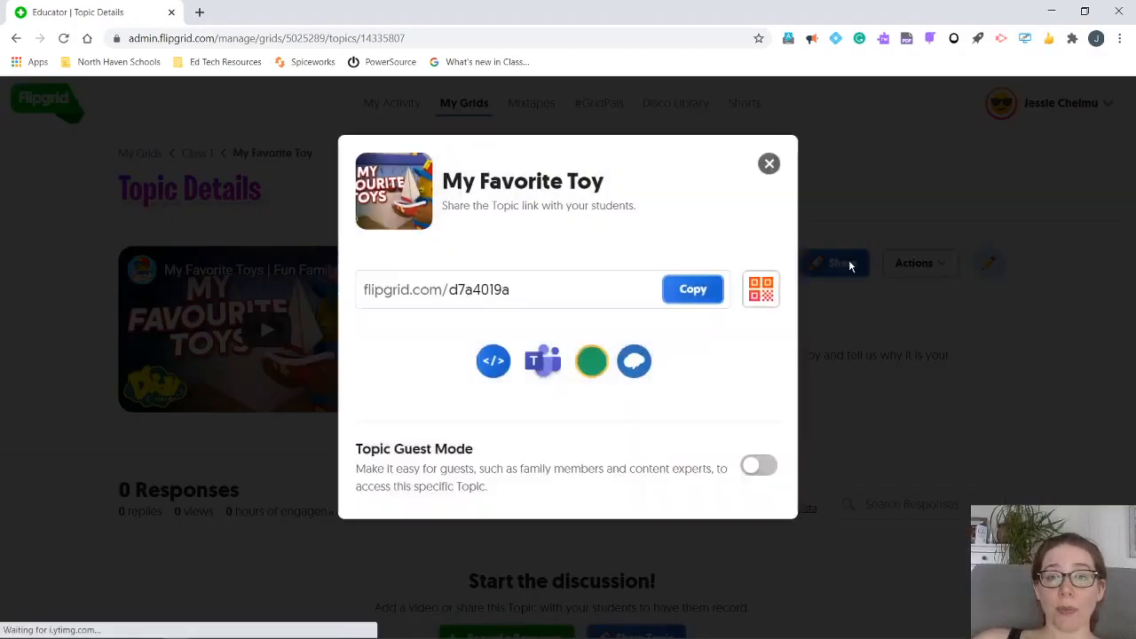
left_click(592, 361)
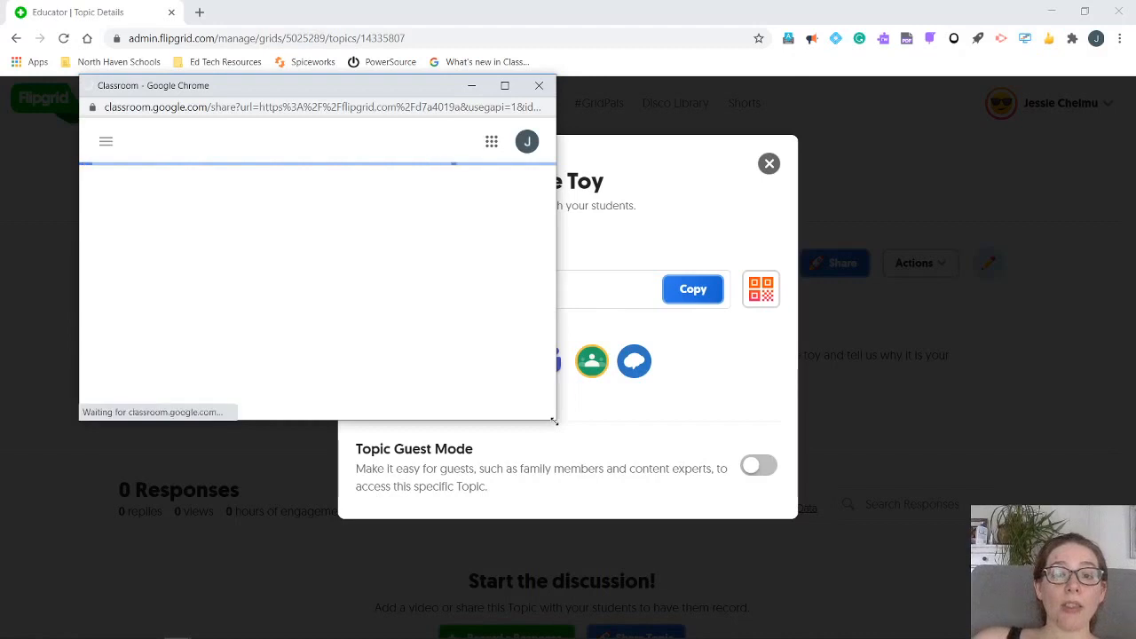
left_click_drag(551, 419, 750, 532)
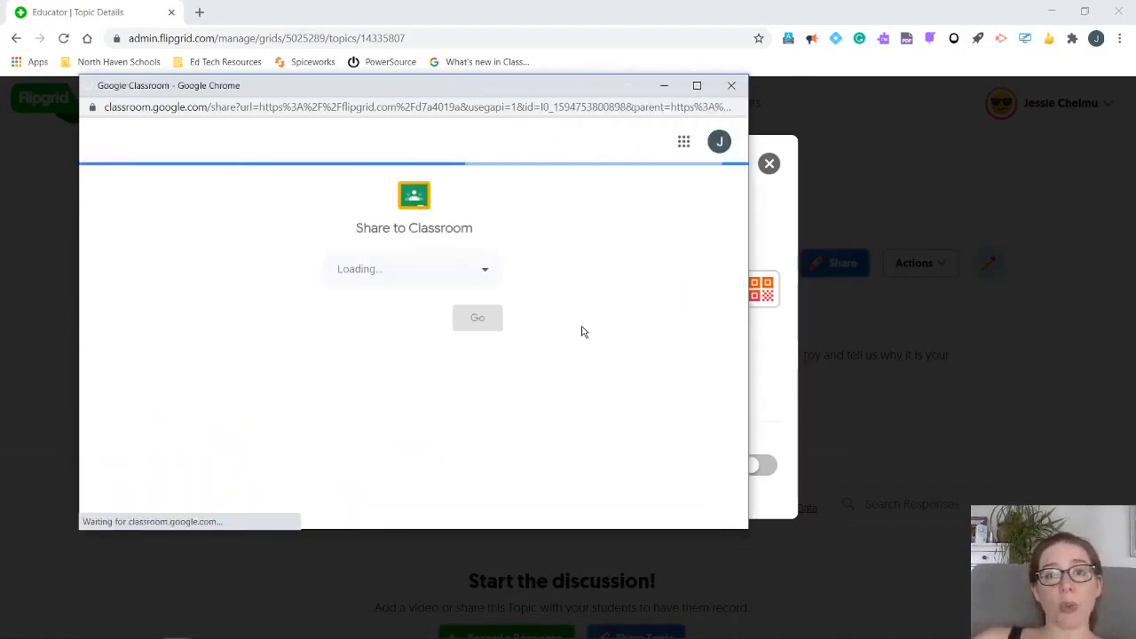
left_click(471, 266)
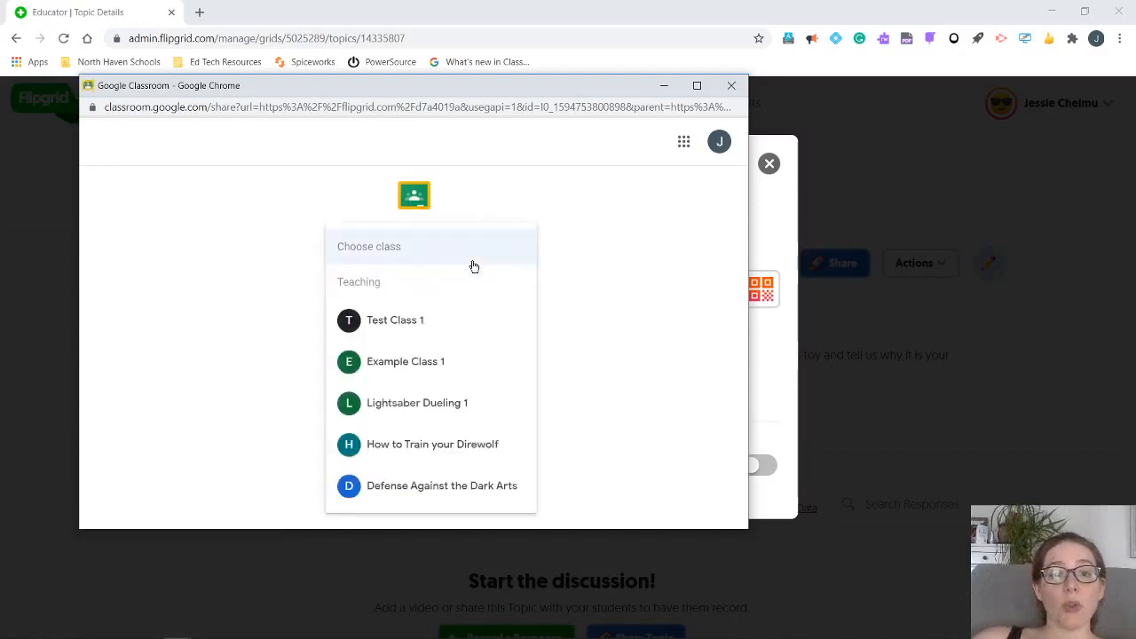
left_click(433, 479)
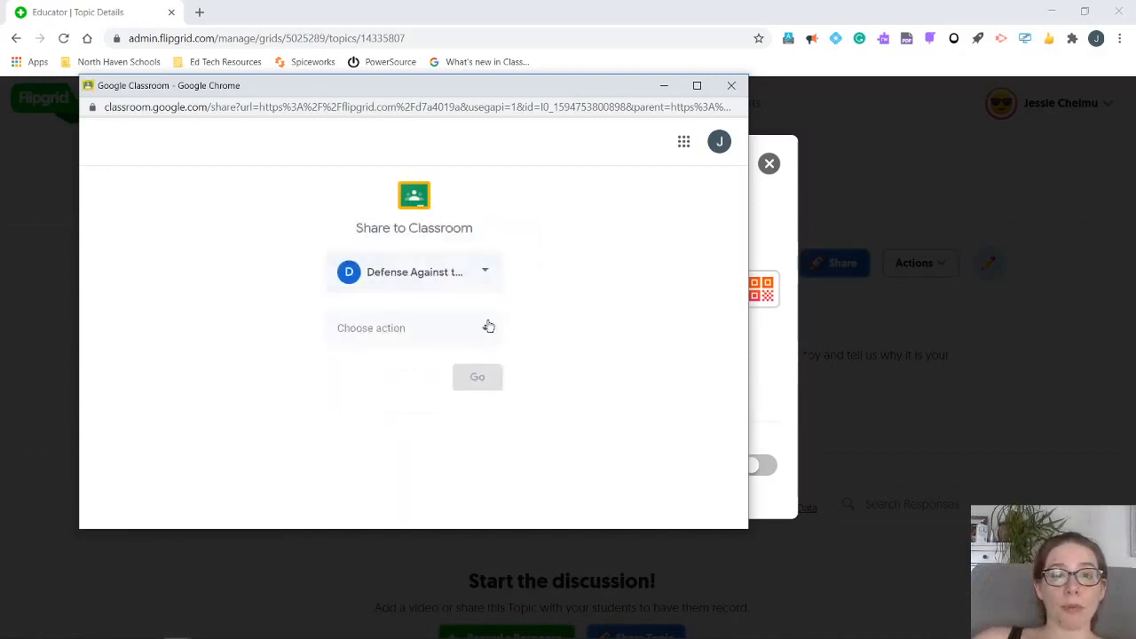
left_click(483, 329)
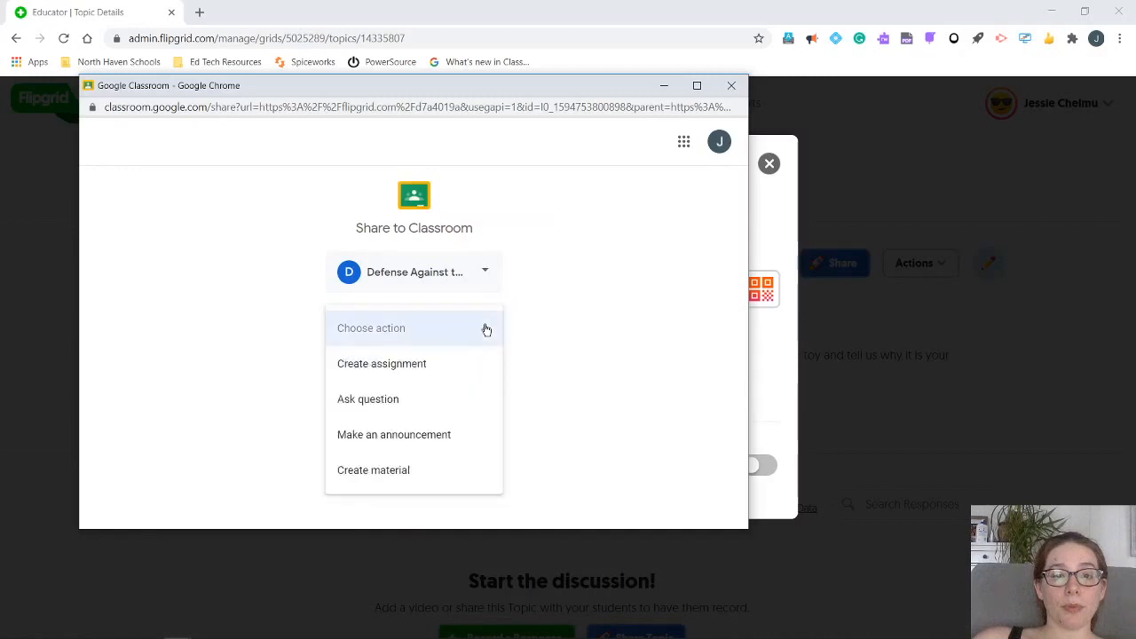
left_click(473, 373)
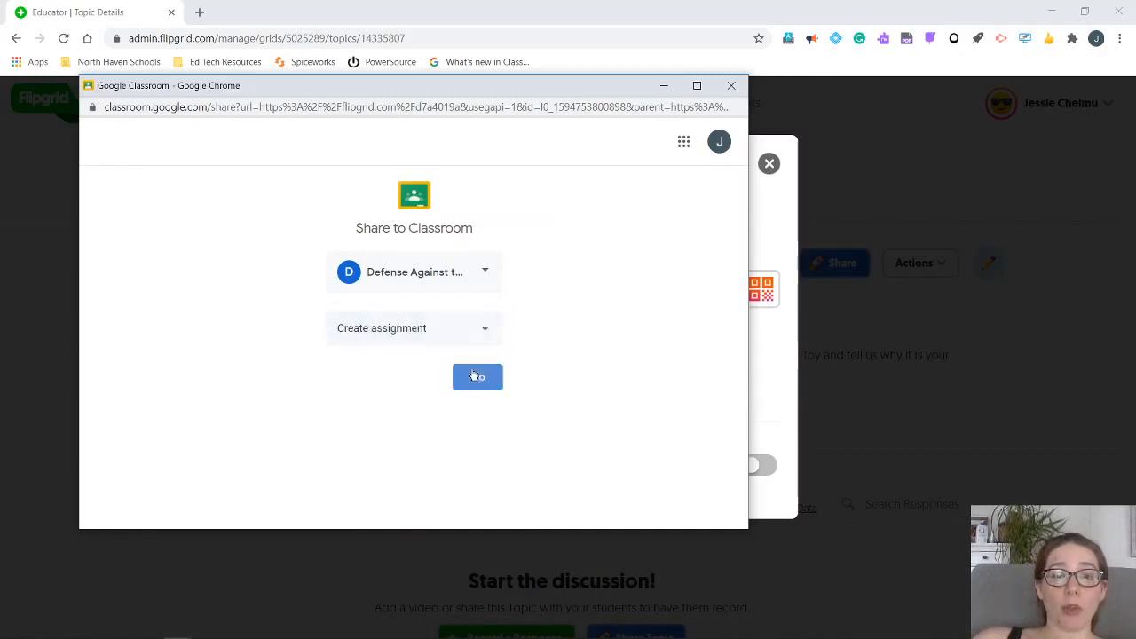
left_click(476, 377)
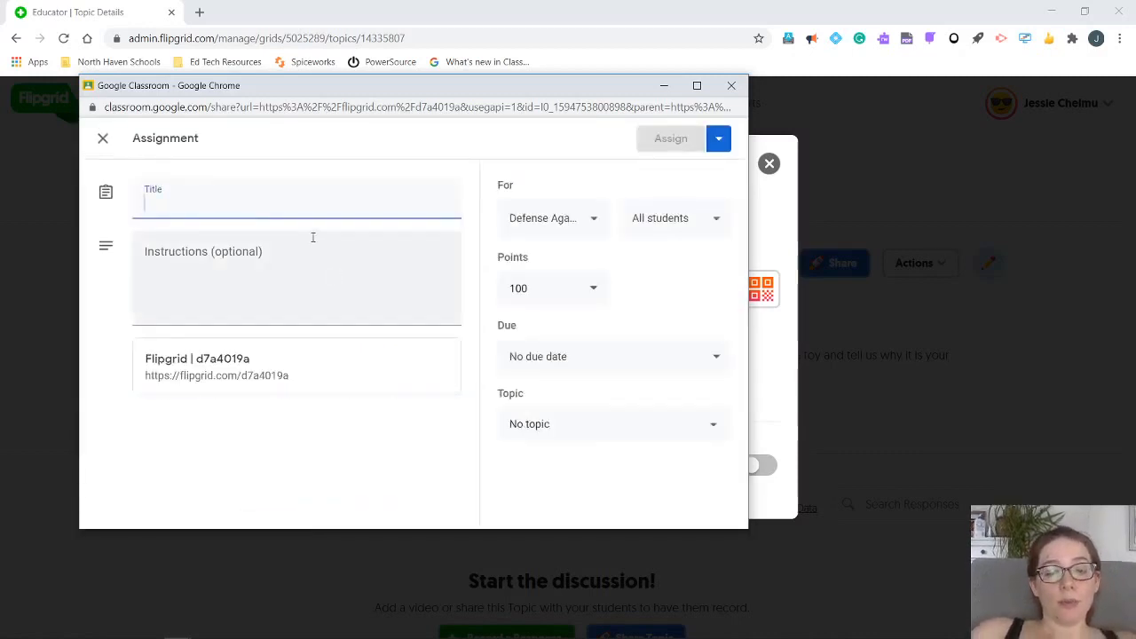
Title the assignment "Assignment 1" and file it under the Writing Assignments topic.
type("Assignme")
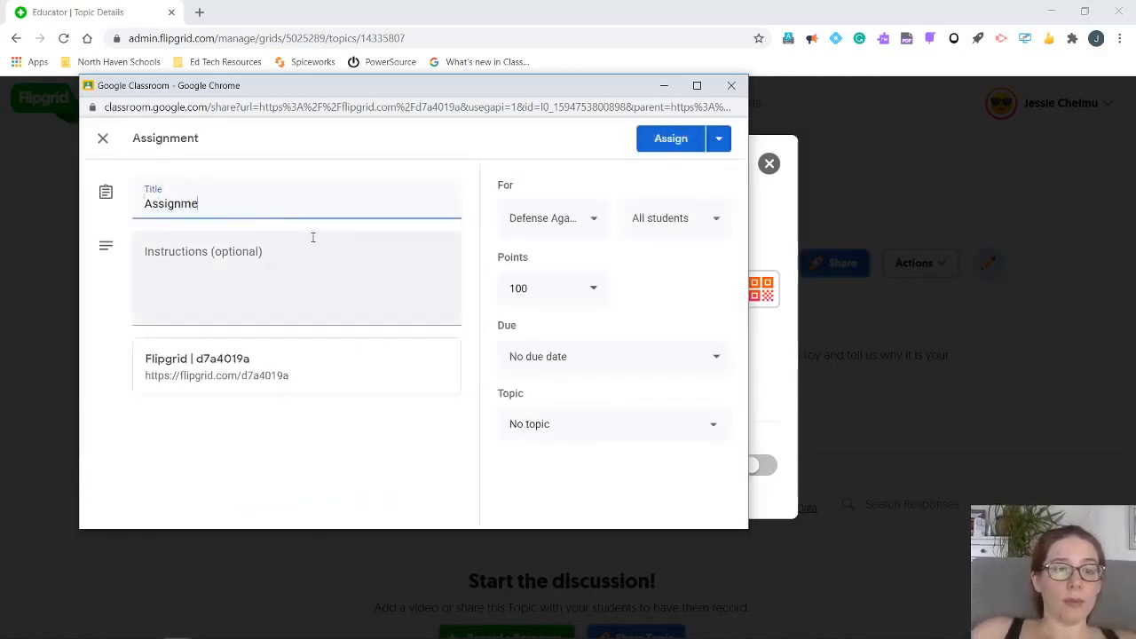
type("nt 1")
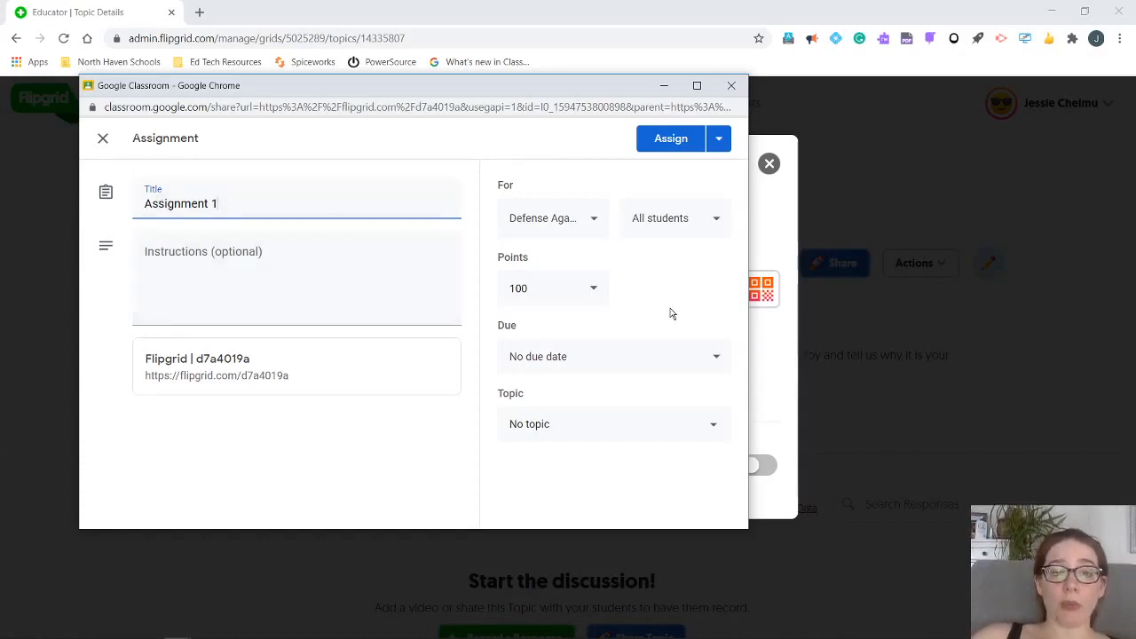
left_click(717, 427)
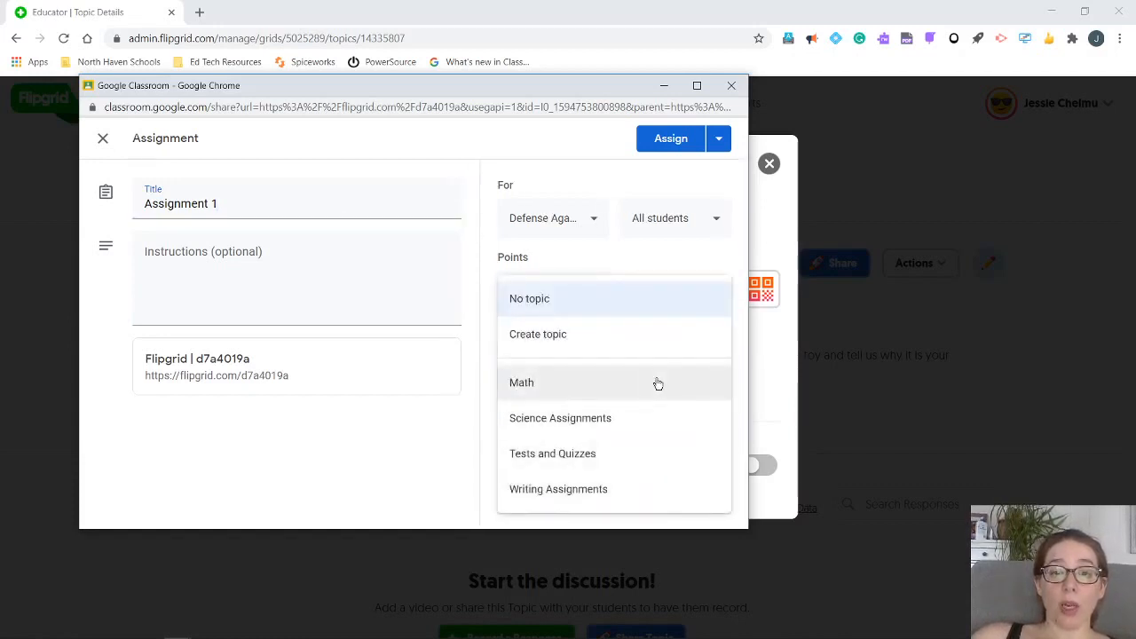
left_click(647, 490)
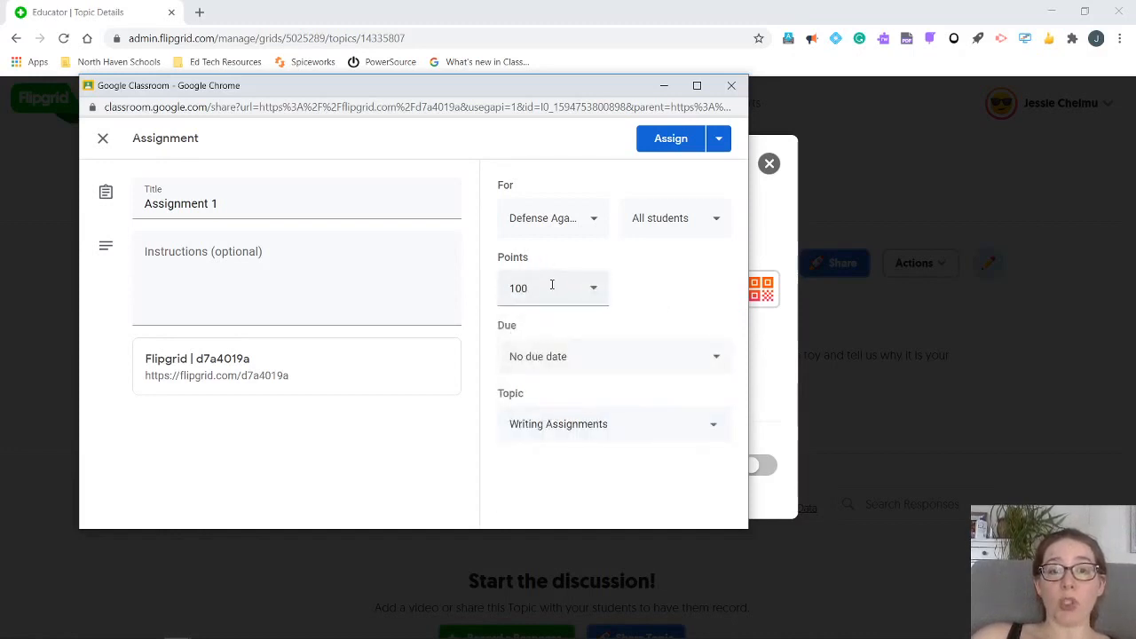
View the assignment's student selection and its posting options without changing them.
left_click(658, 224)
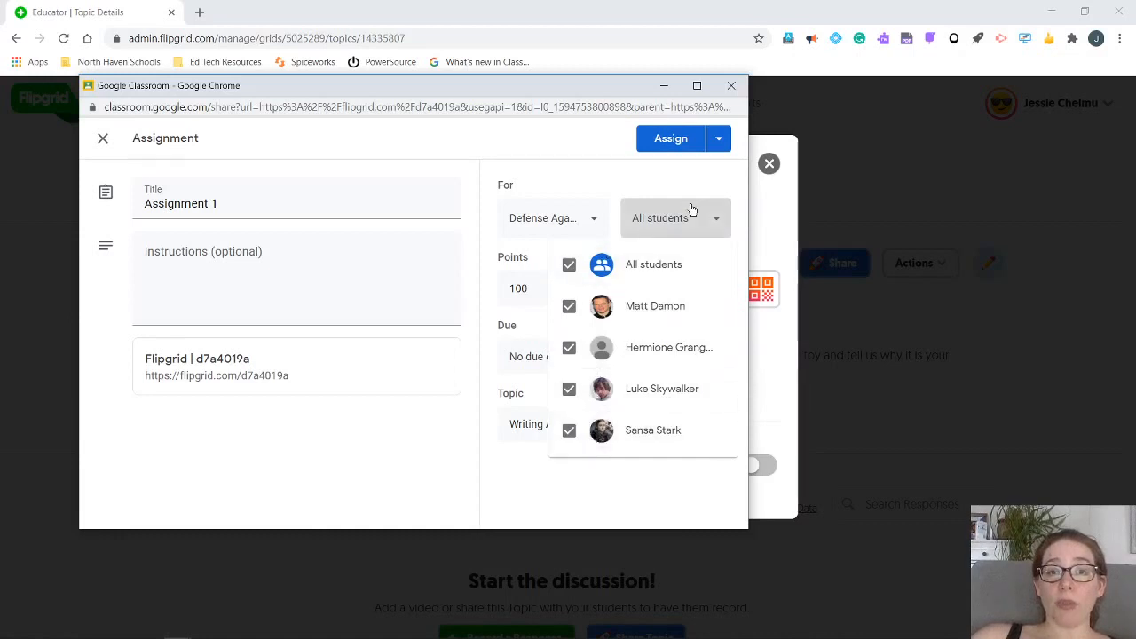
left_click(691, 219)
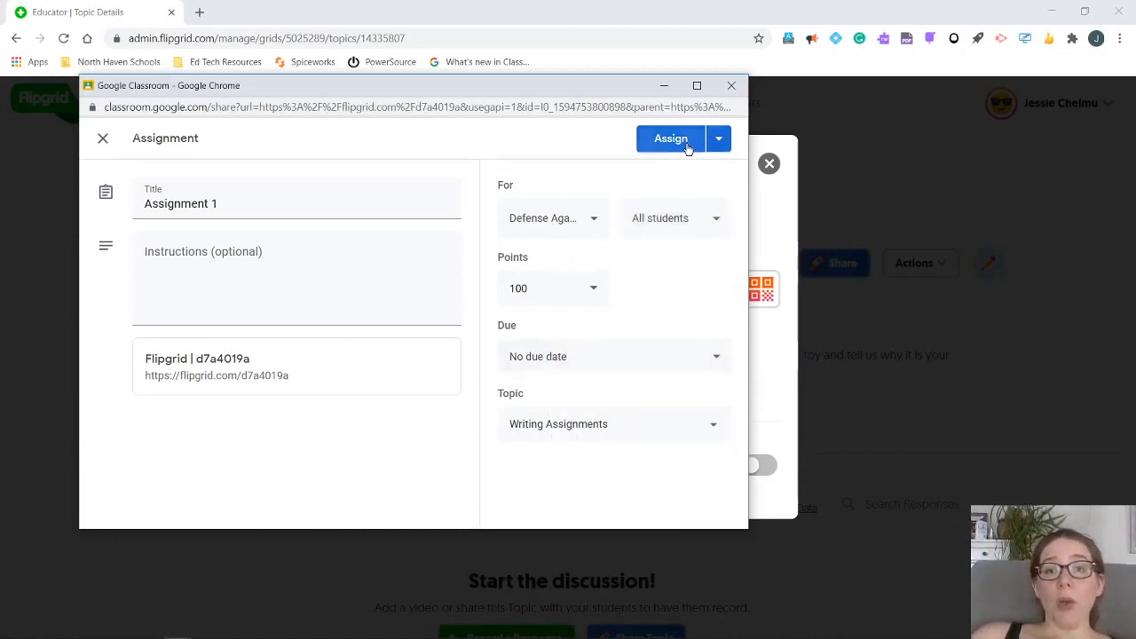
left_click(720, 141)
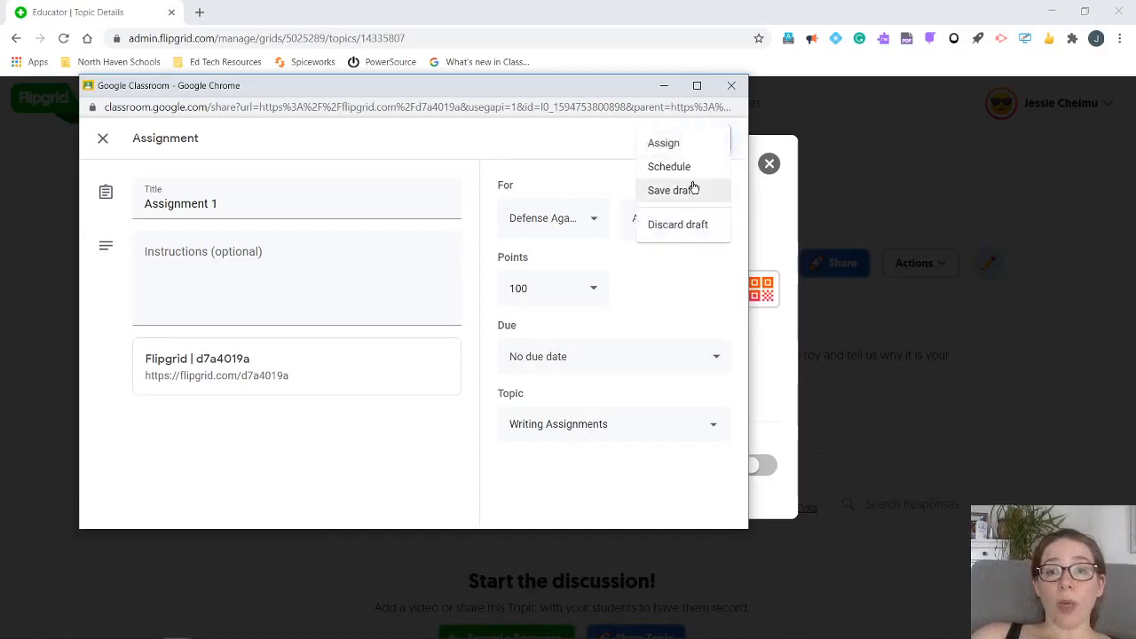
left_click(548, 157)
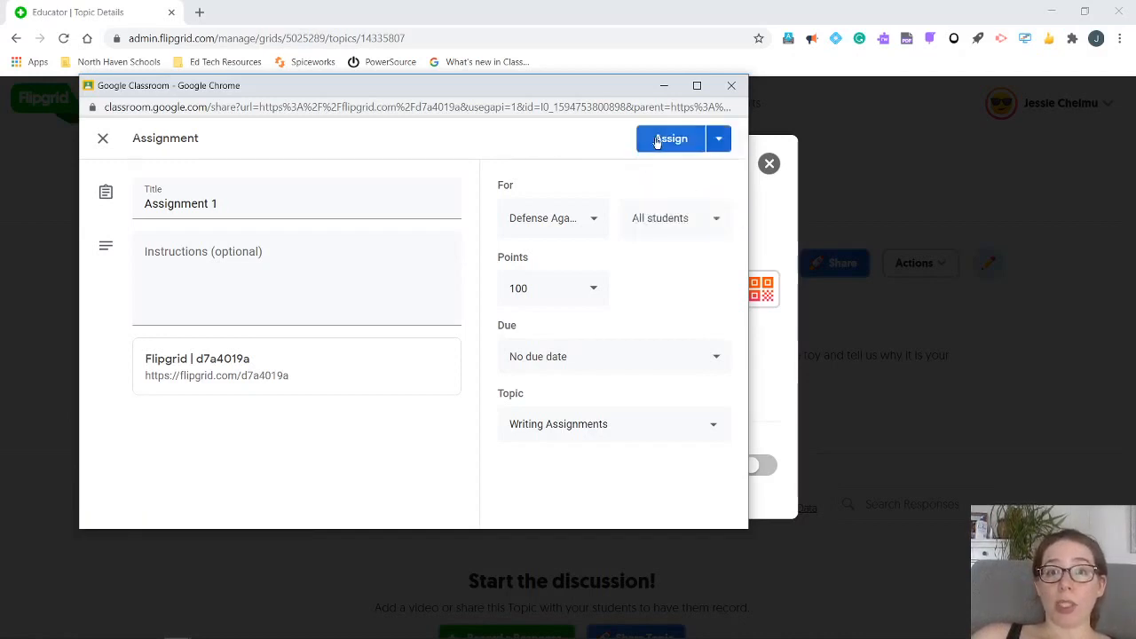
Assign the assignment to the class and close the Classroom window and the topic's sharing dialog.
left_click(670, 141)
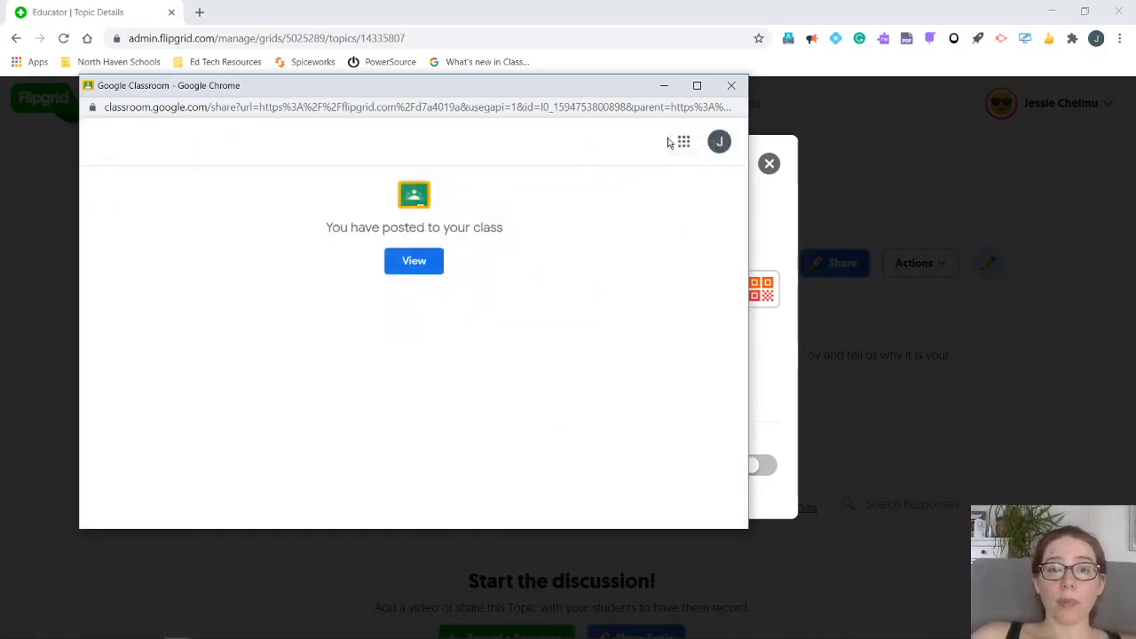
left_click(731, 86)
left_click(769, 165)
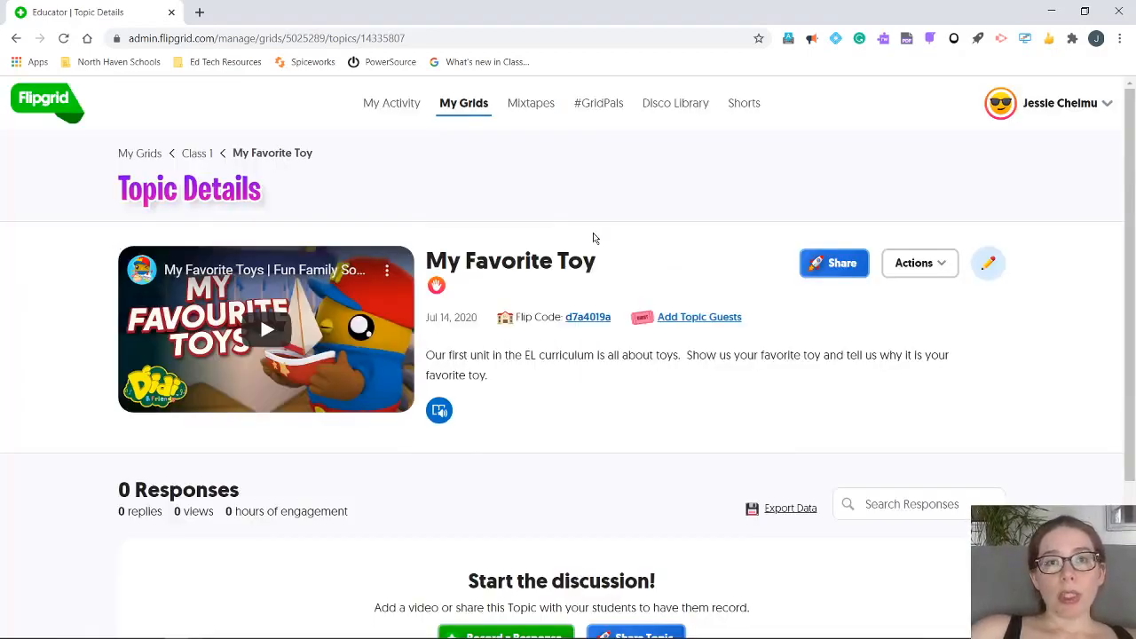
Switch to the student's Google Classroom, open Assignment 1's Flipgrid link and log in with the student's Google account.
key("alt+Tab")
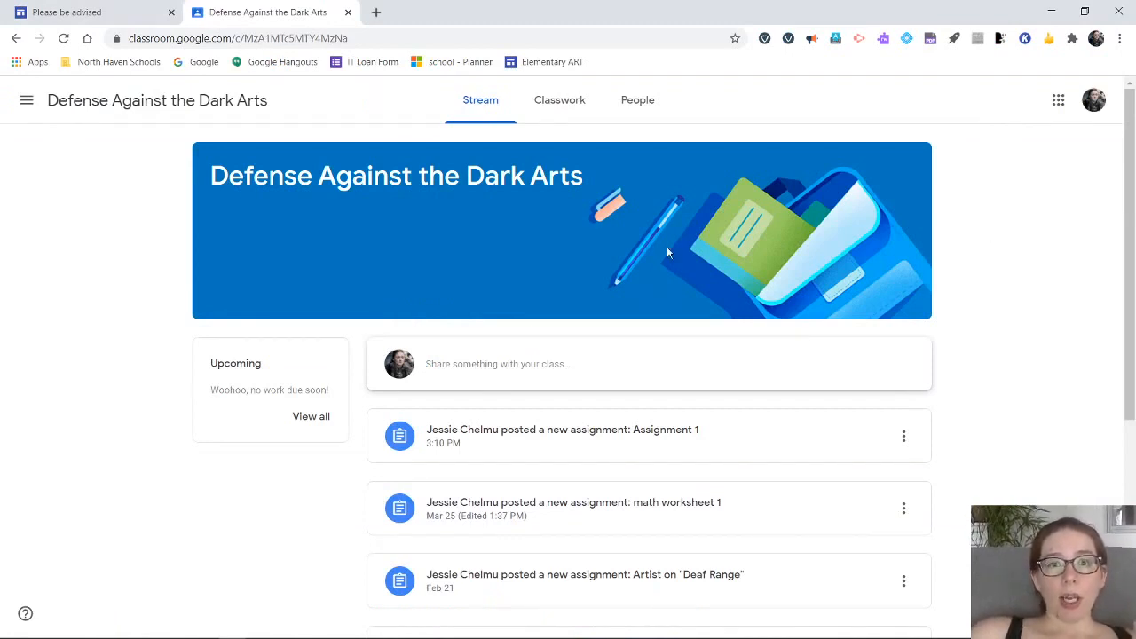
left_click(600, 444)
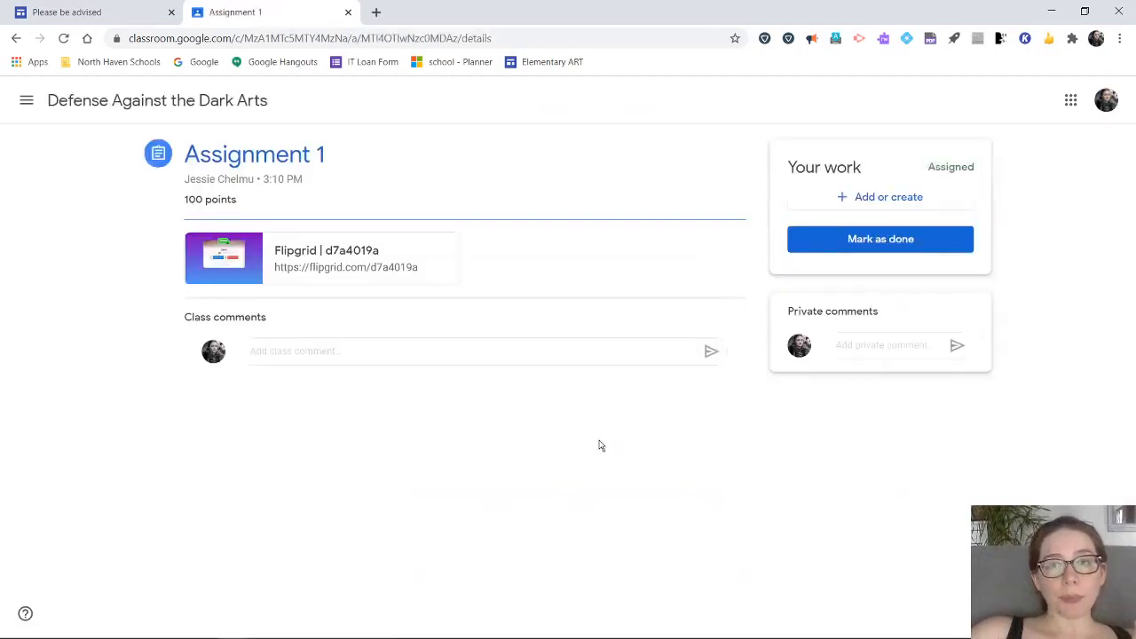
left_click(340, 270)
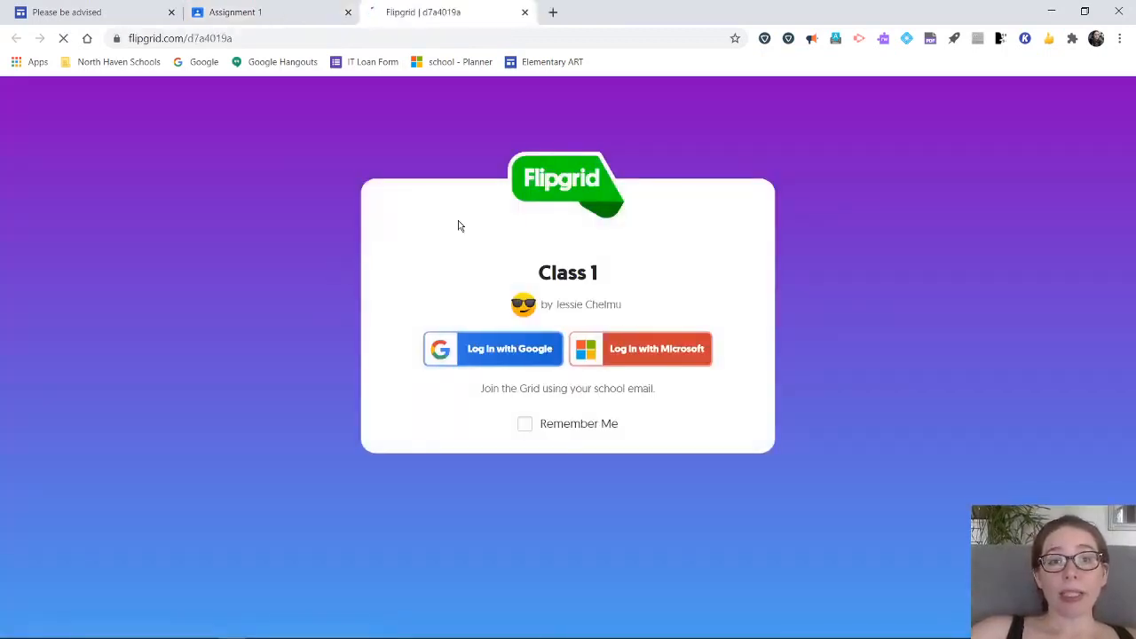
left_click(482, 352)
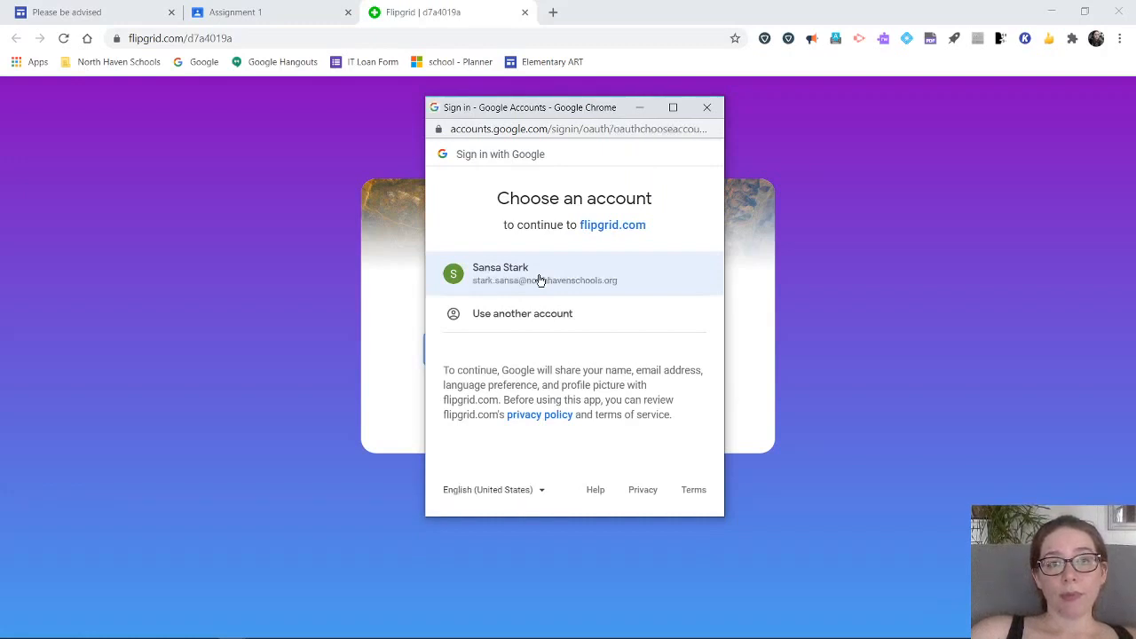
left_click(540, 280)
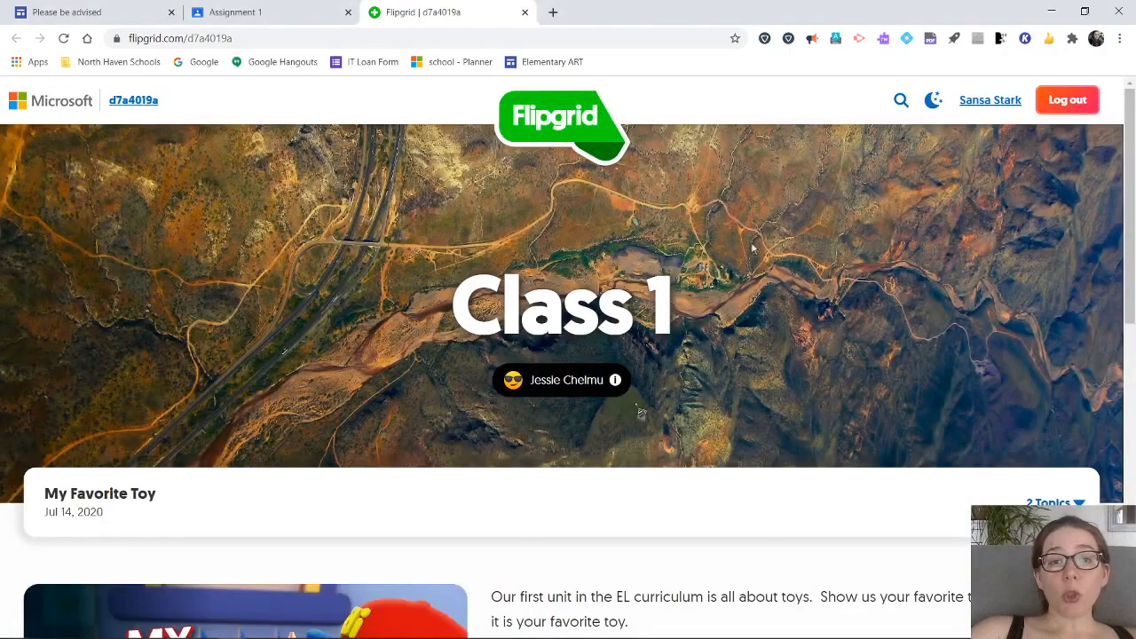
Examine the student's view of the My Favorite Toy topic, including the grid's topic list and the response area.
scroll(846, 305, "down", 3)
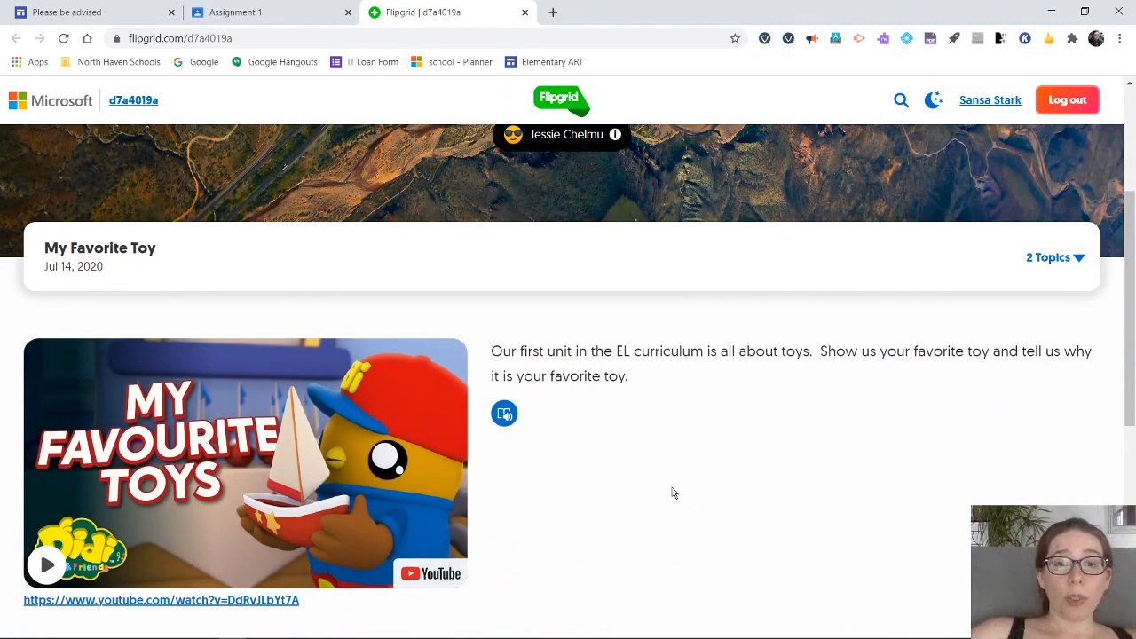
left_click(1080, 258)
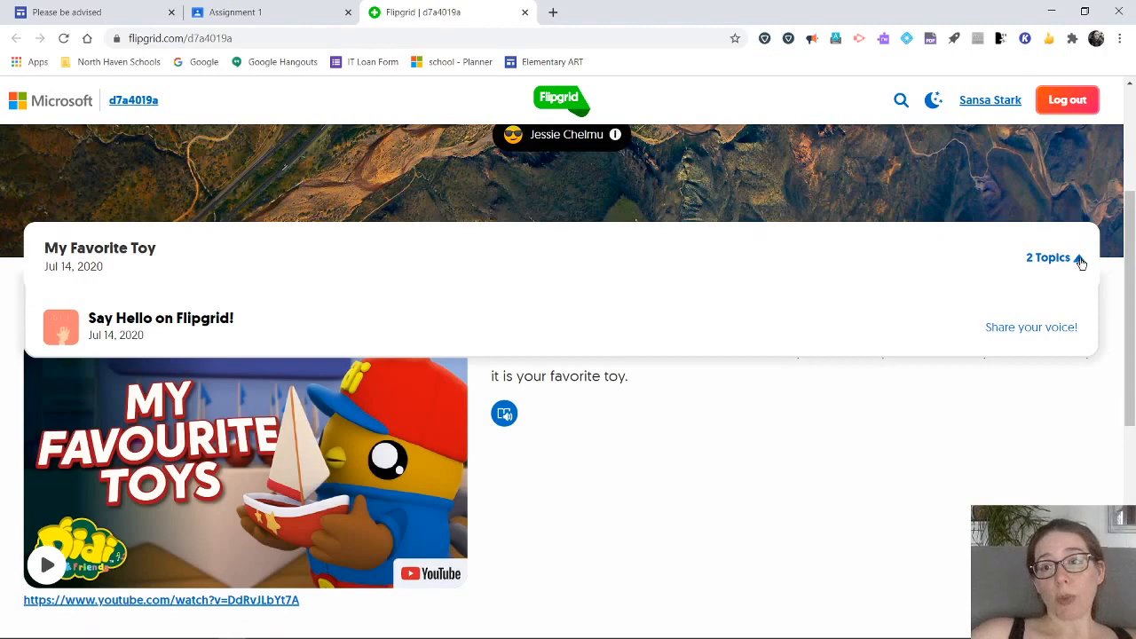
left_click(1080, 259)
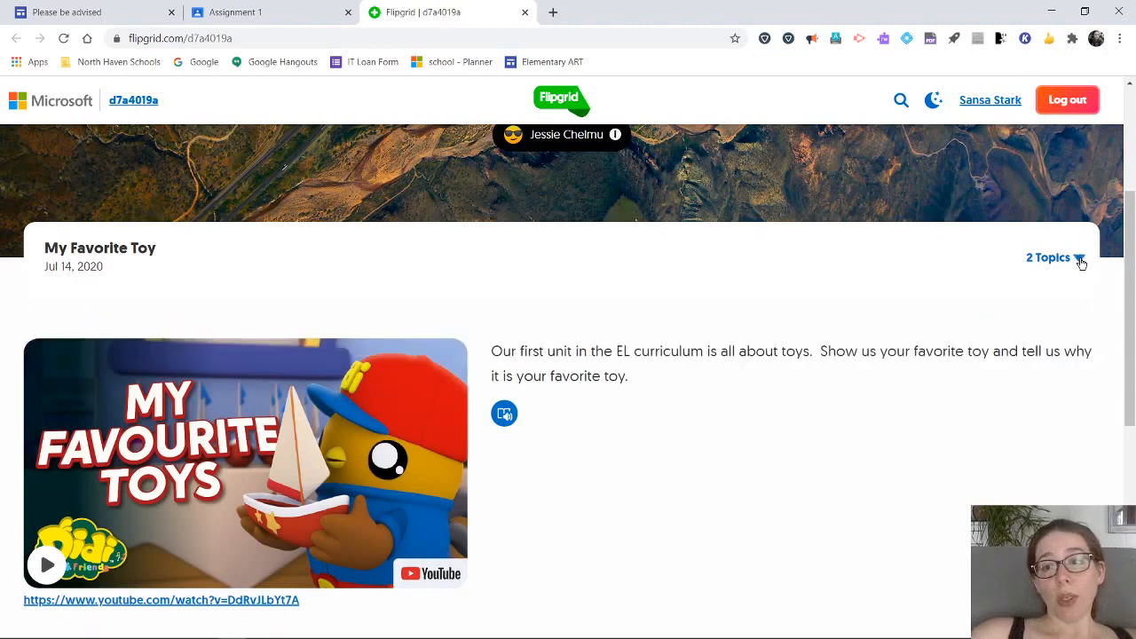
left_click(1081, 259)
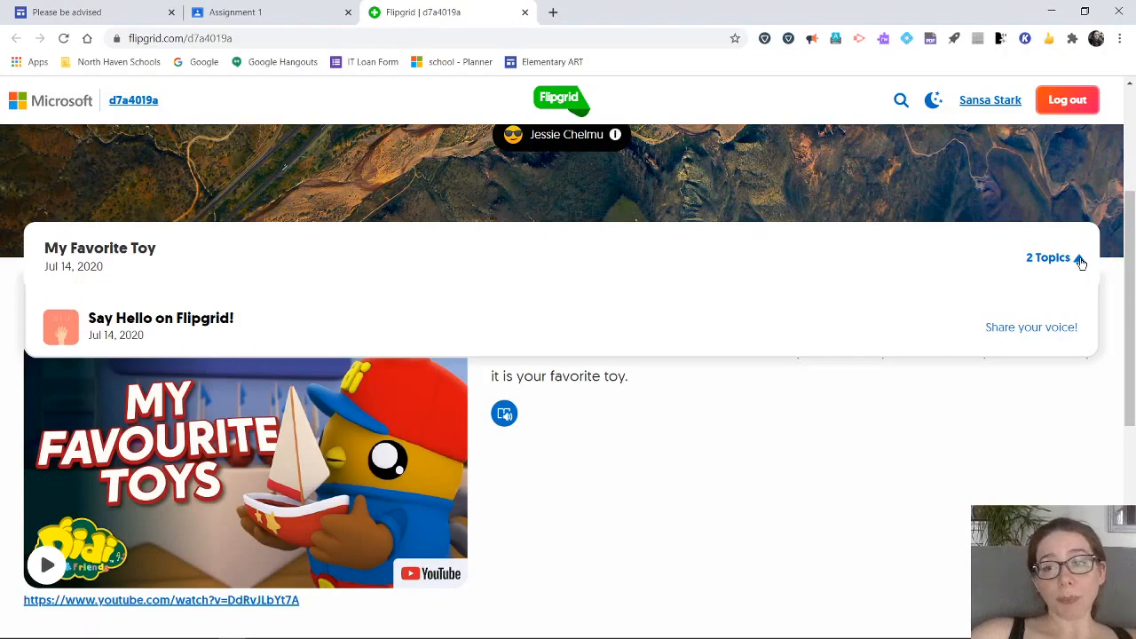
left_click(1081, 258)
scroll(1065, 267, "down", 2)
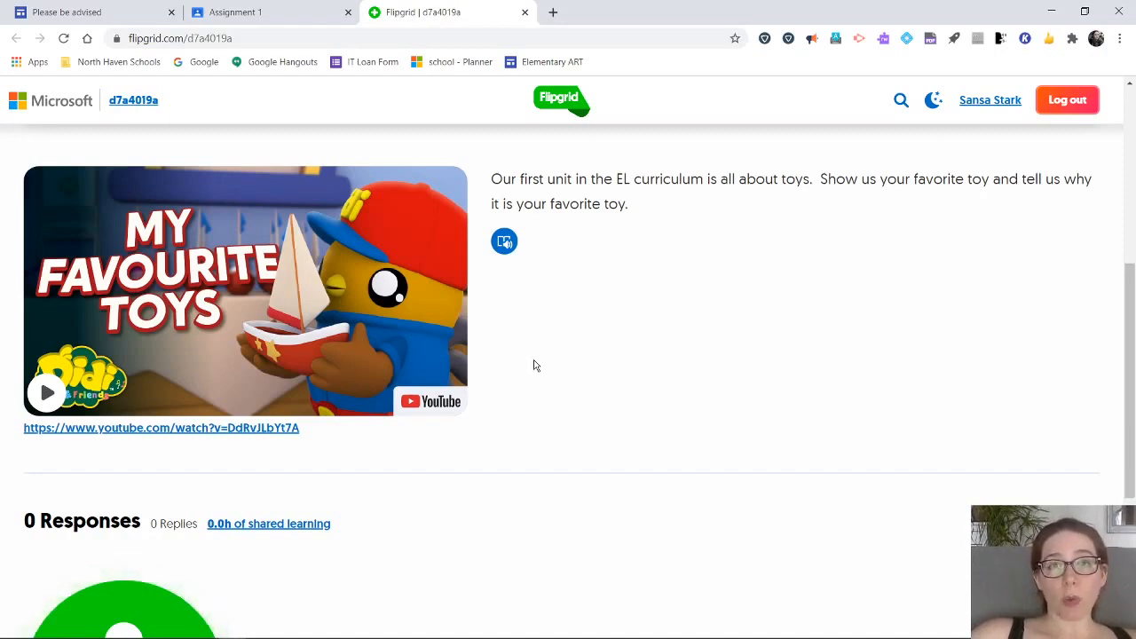
scroll(534, 356, "down", 3)
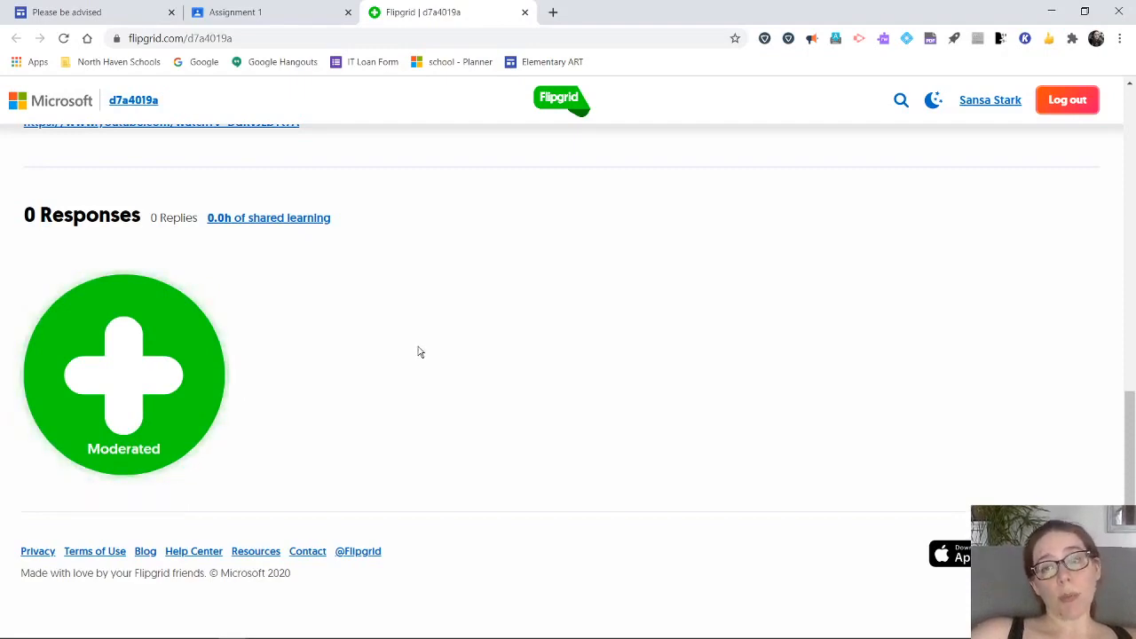
Switch back to the teacher's Flipgrid window and open the Class 1 grid's list of topics.
key("alt+Tab")
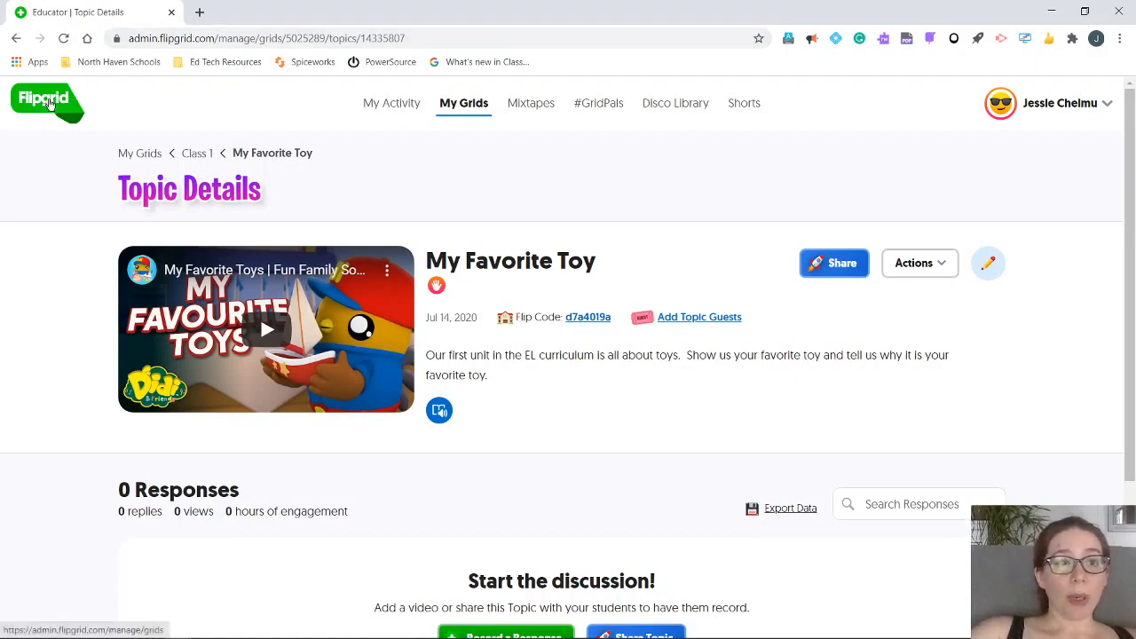
left_click(51, 103)
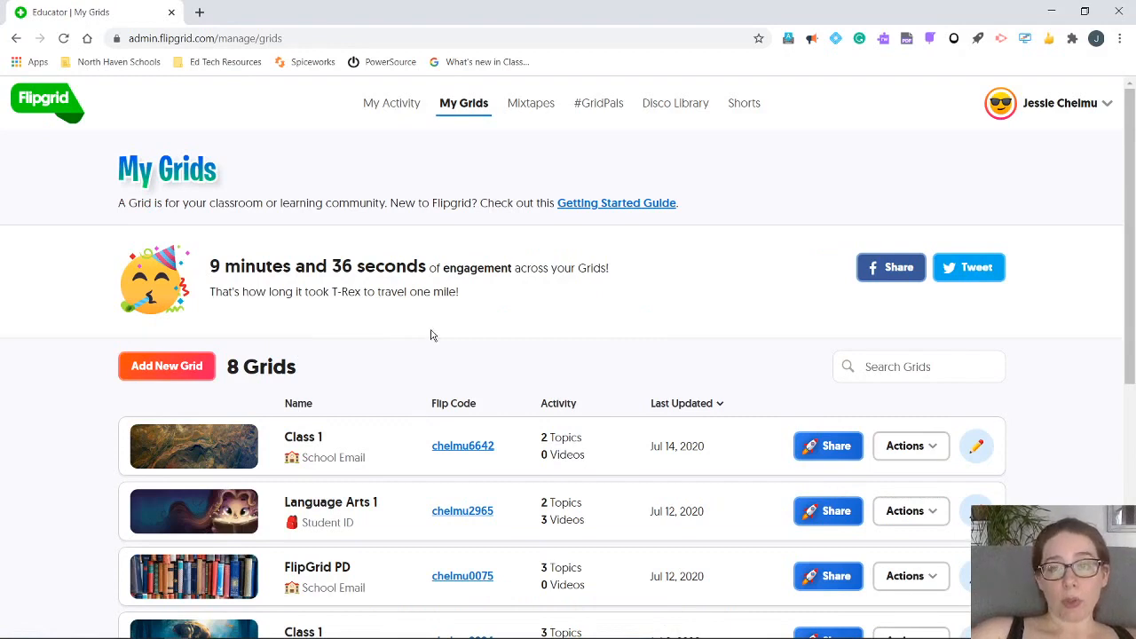
left_click(346, 453)
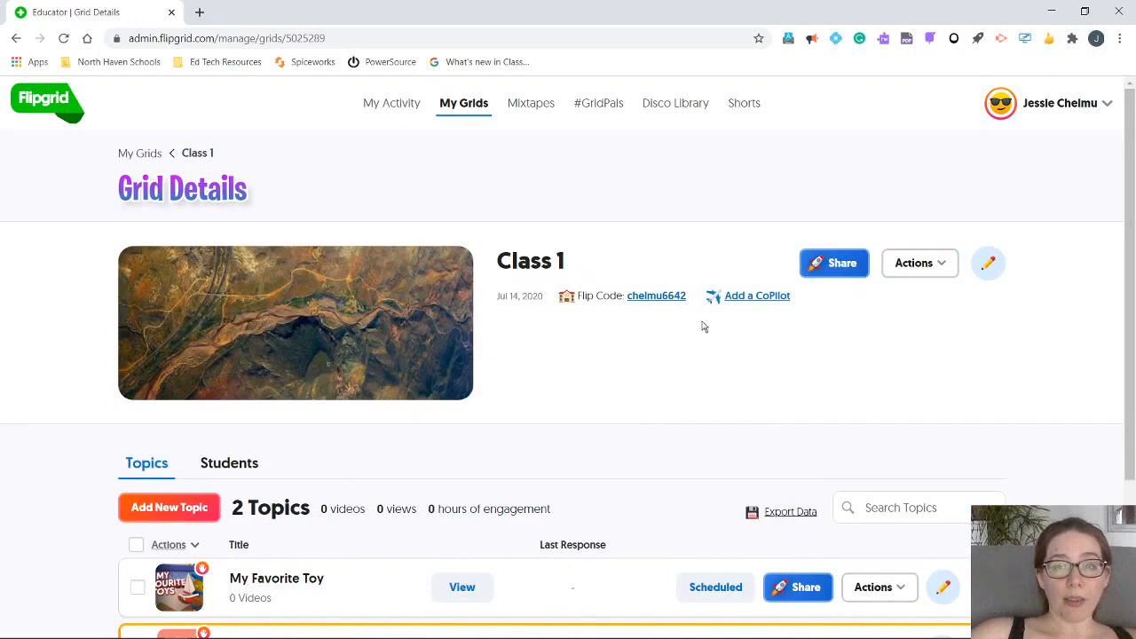
scroll(700, 330, "down", 3)
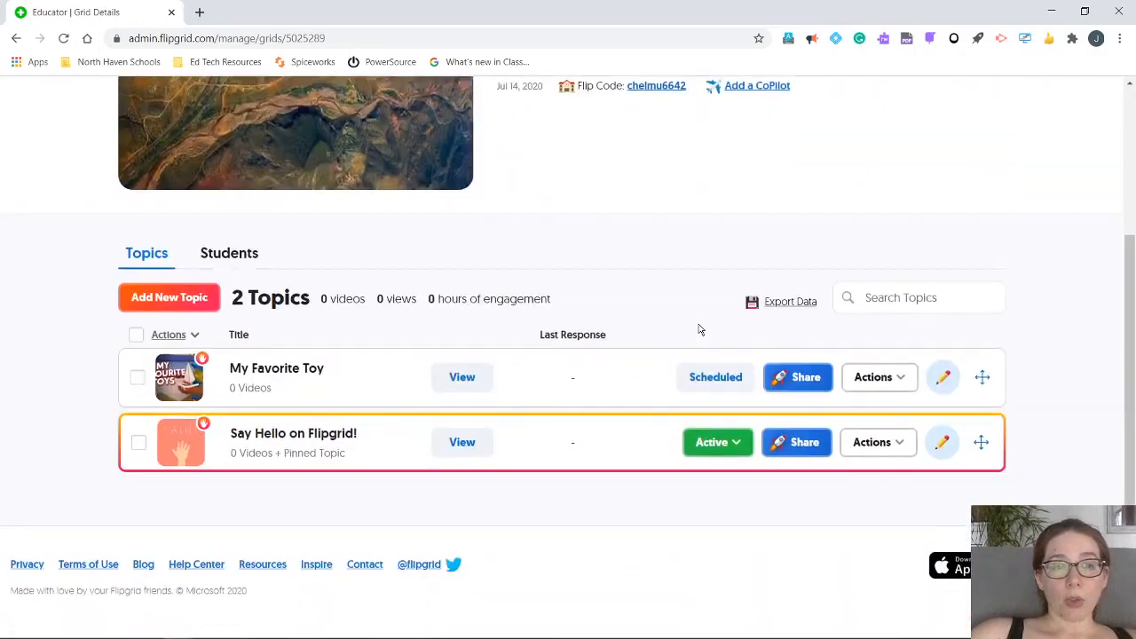
Start a new topic titled "New Assignment" with the prompt "Watch the video and respond!".
left_click(193, 300)
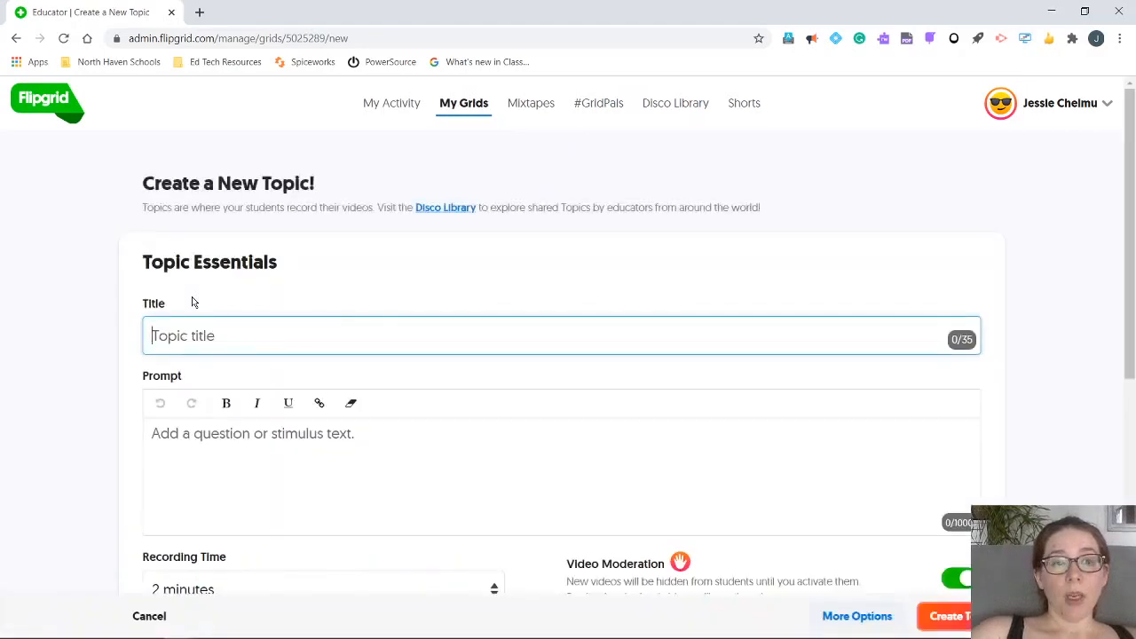
type("Ne")
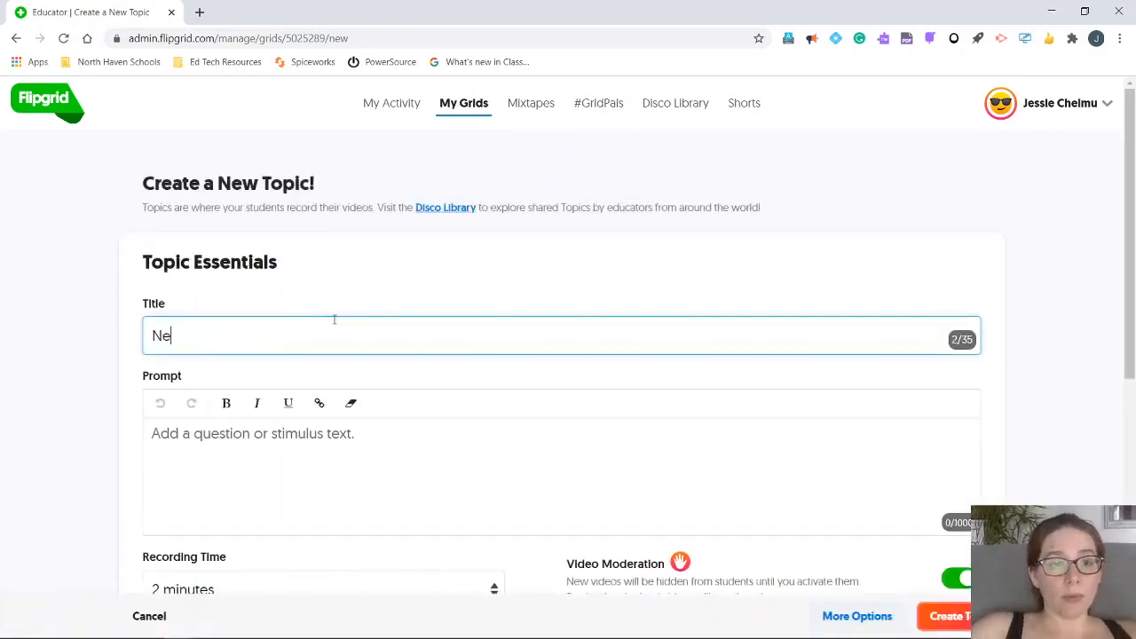
type("w Assignment")
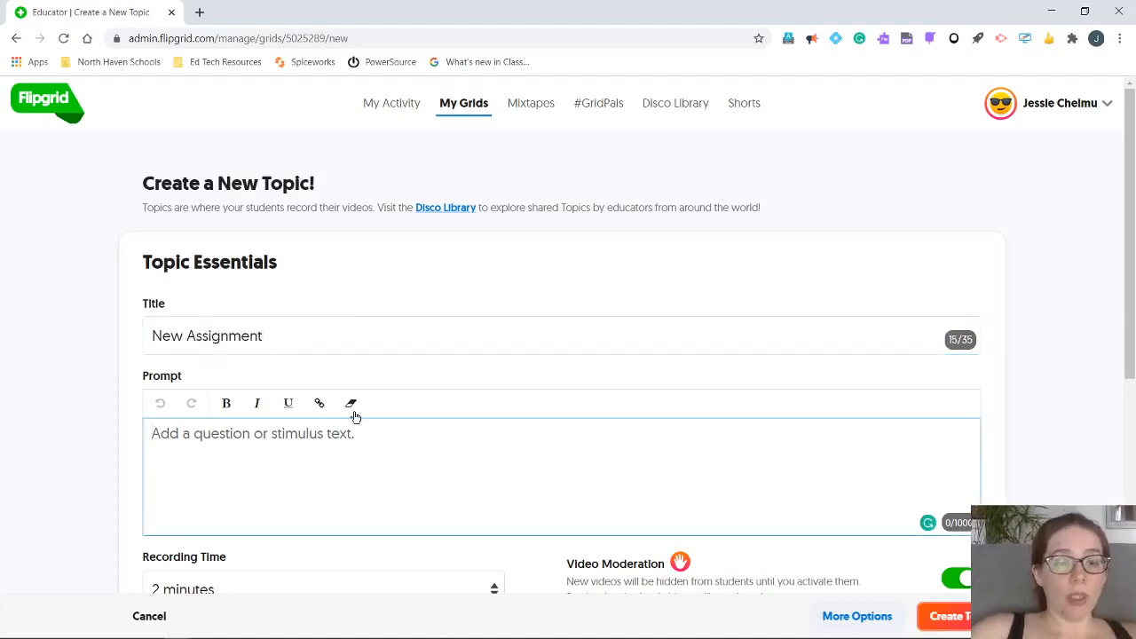
left_click(452, 452)
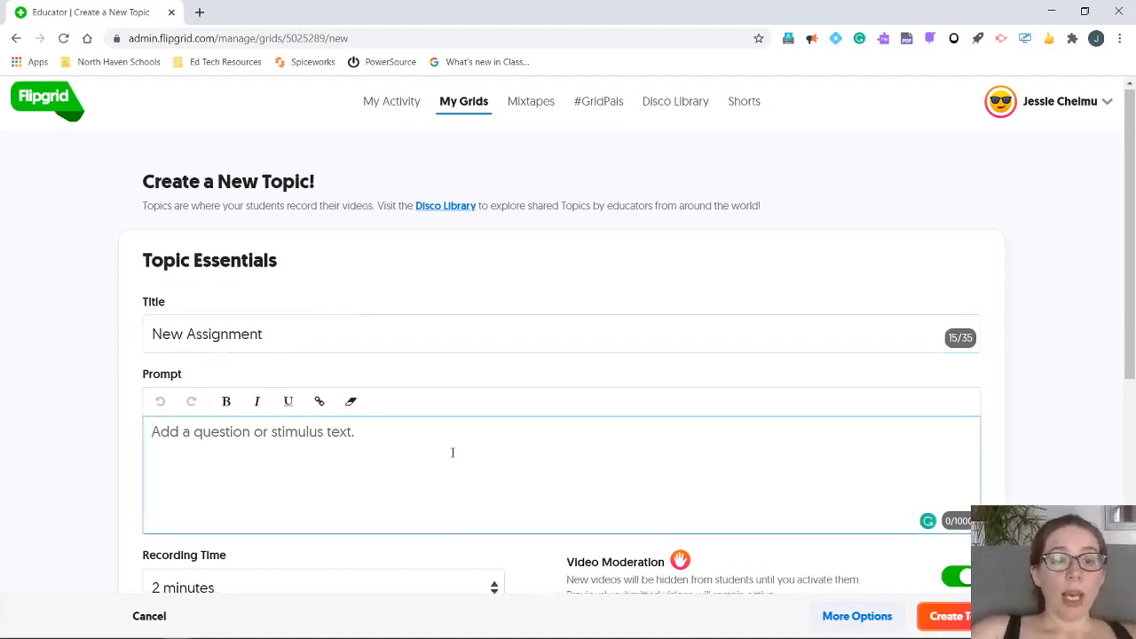
scroll(452, 452, "down", 3)
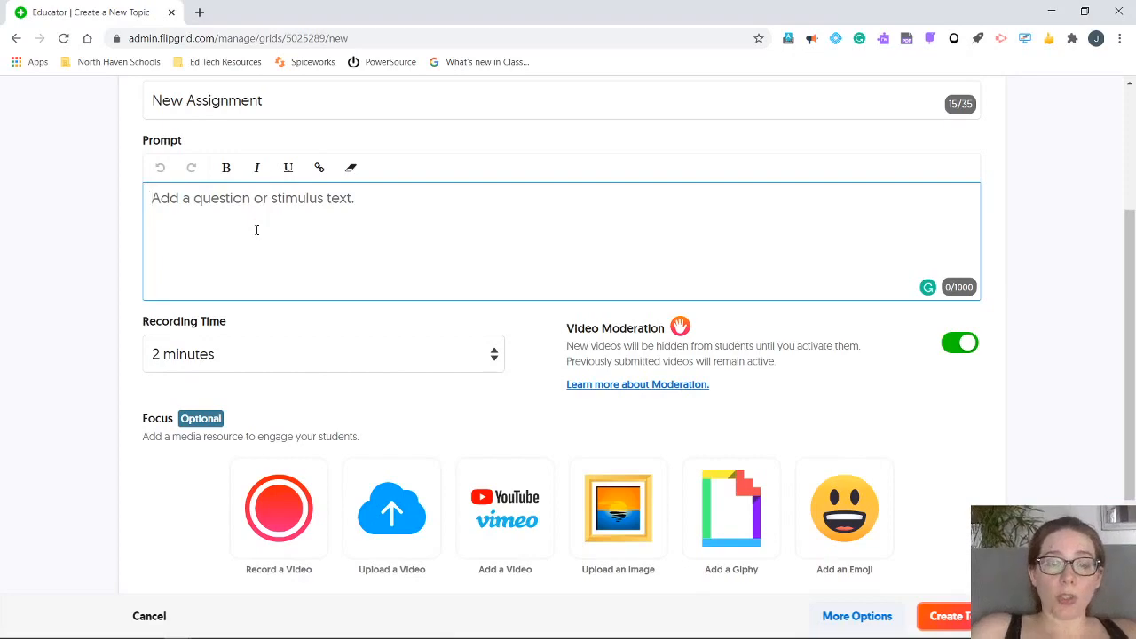
type("Wat")
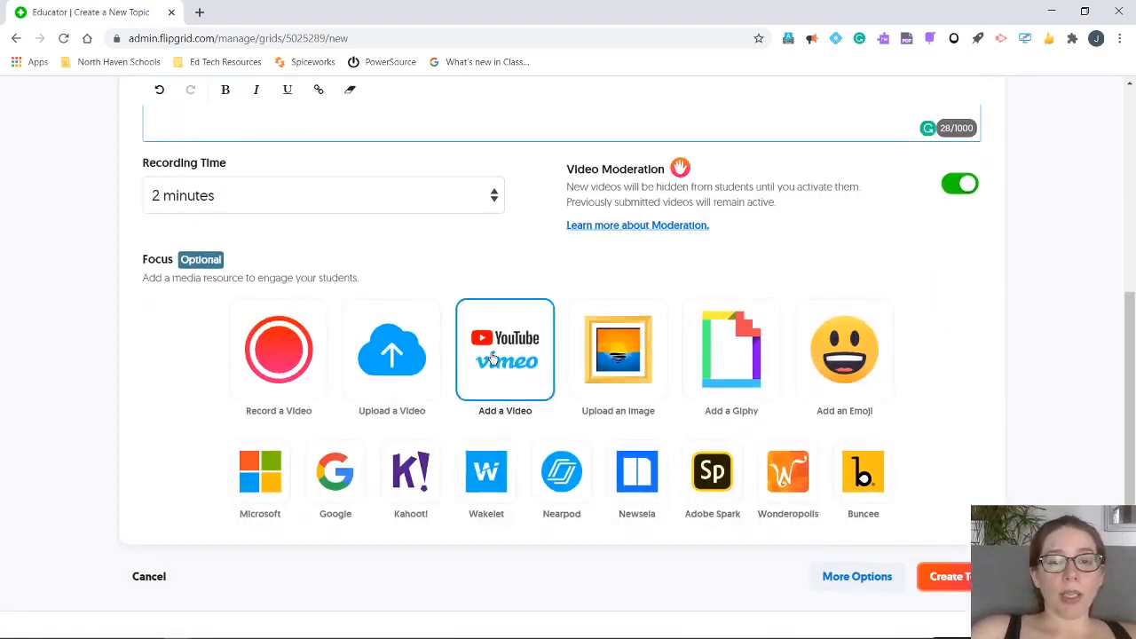
scroll(493, 358, "up", 4)
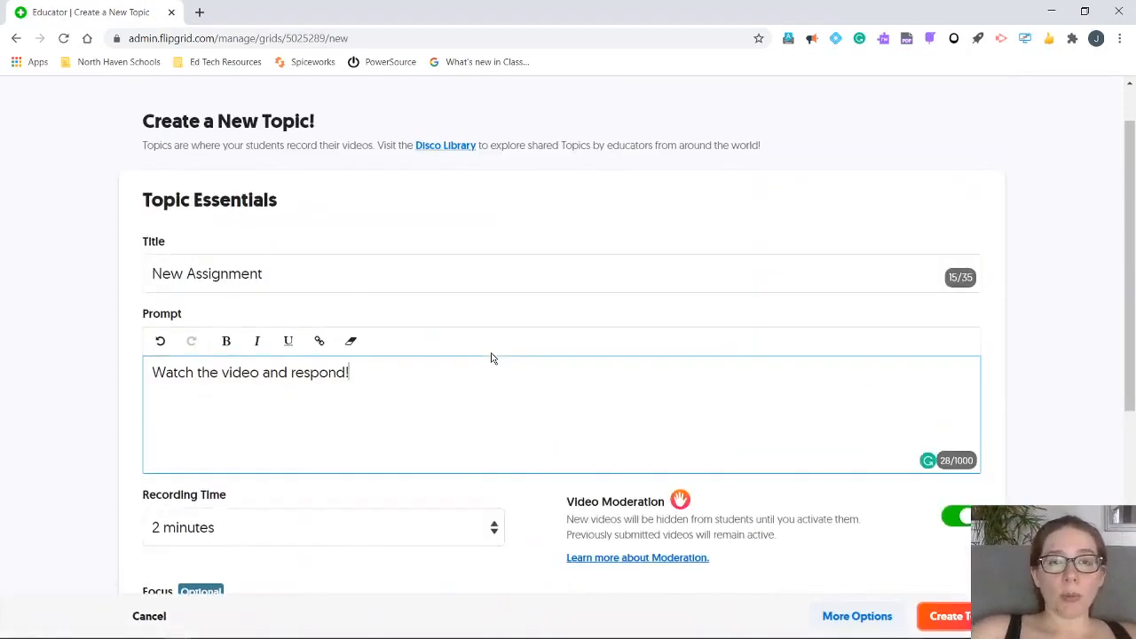
Open the recorder for the topic's focus video, preview several colour and pixel filters, and settle on the Black and White filter.
scroll(493, 358, "down", 5)
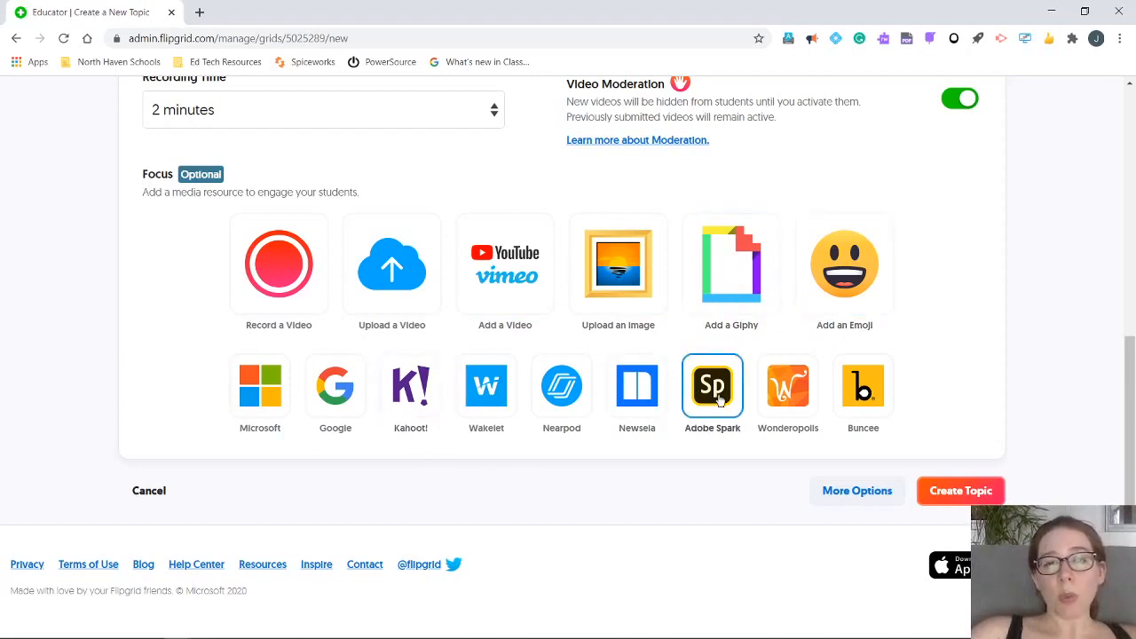
left_click(276, 290)
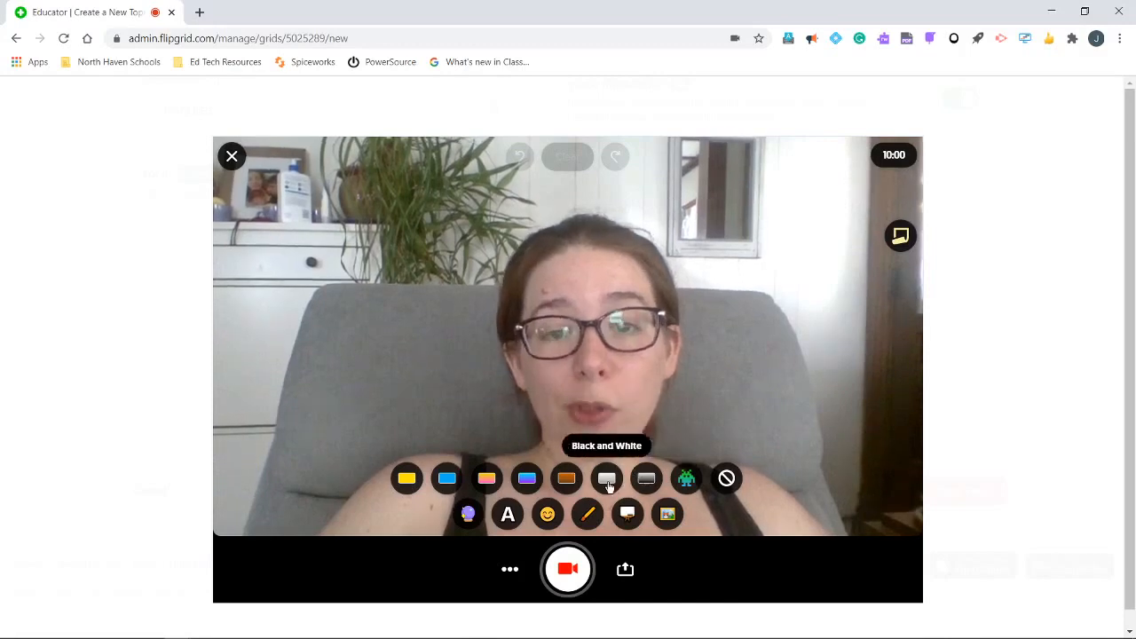
left_click(607, 479)
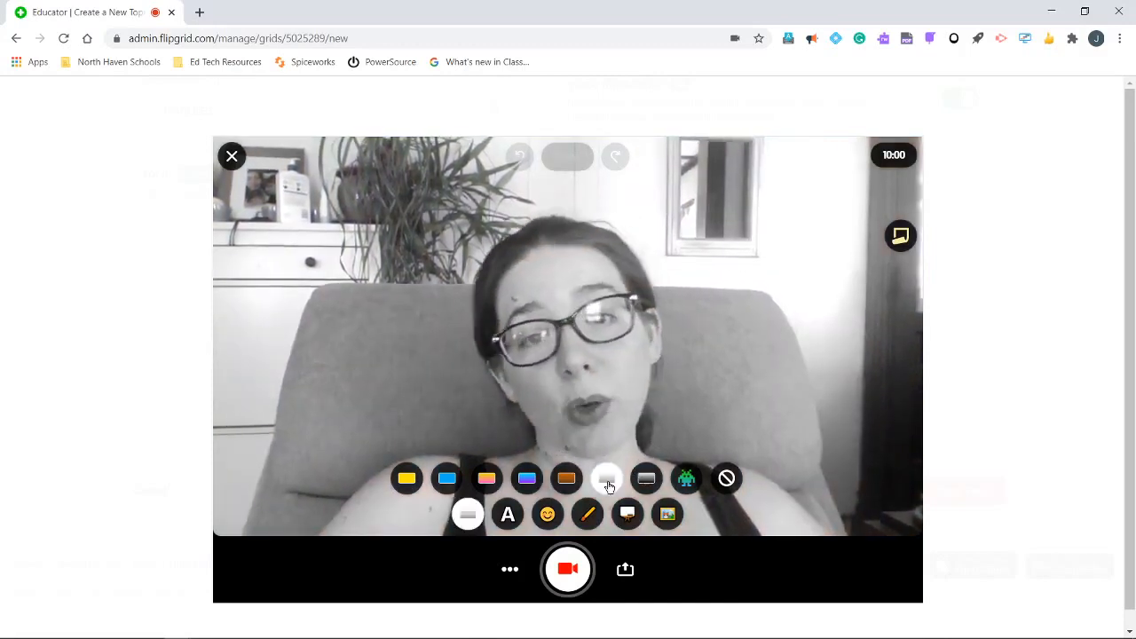
left_click(448, 480)
left_click(488, 480)
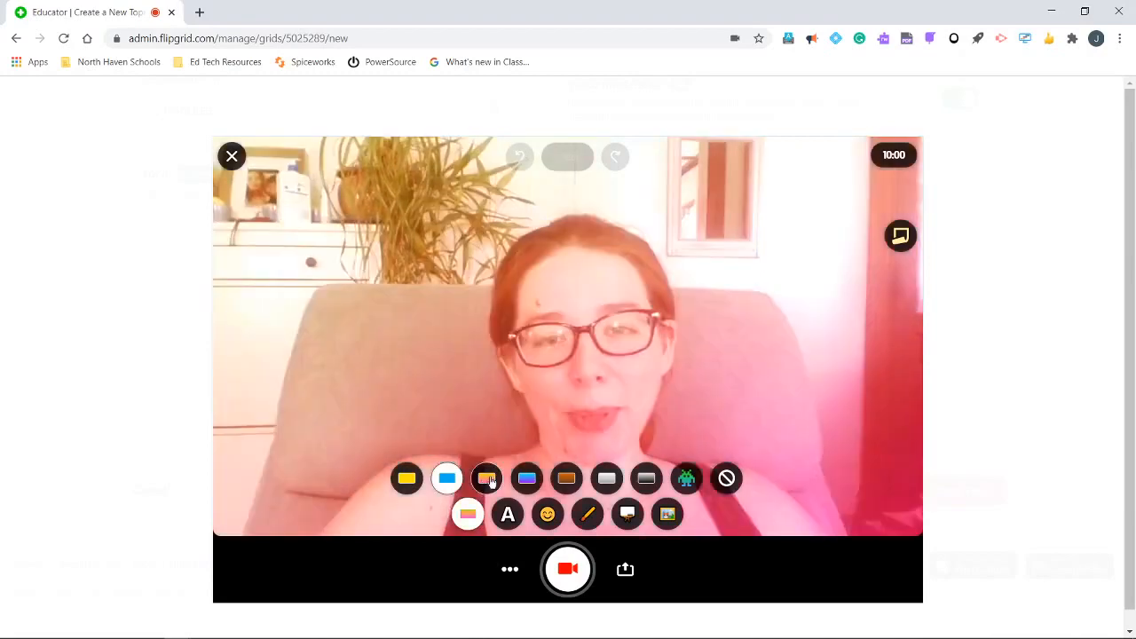
left_click(526, 481)
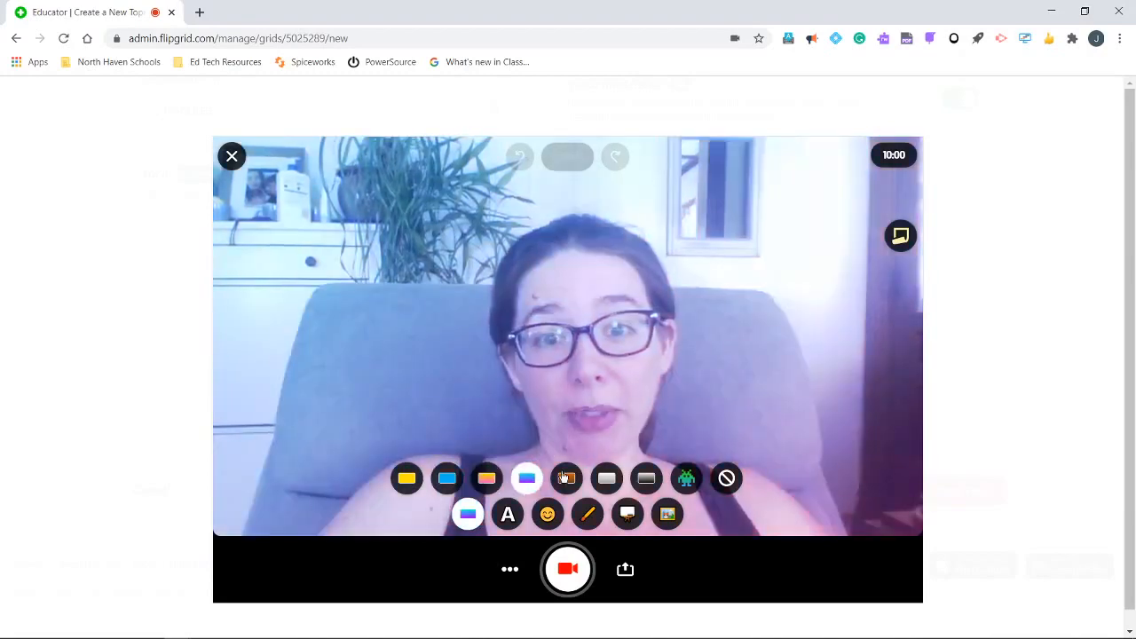
left_click(566, 479)
left_click(608, 479)
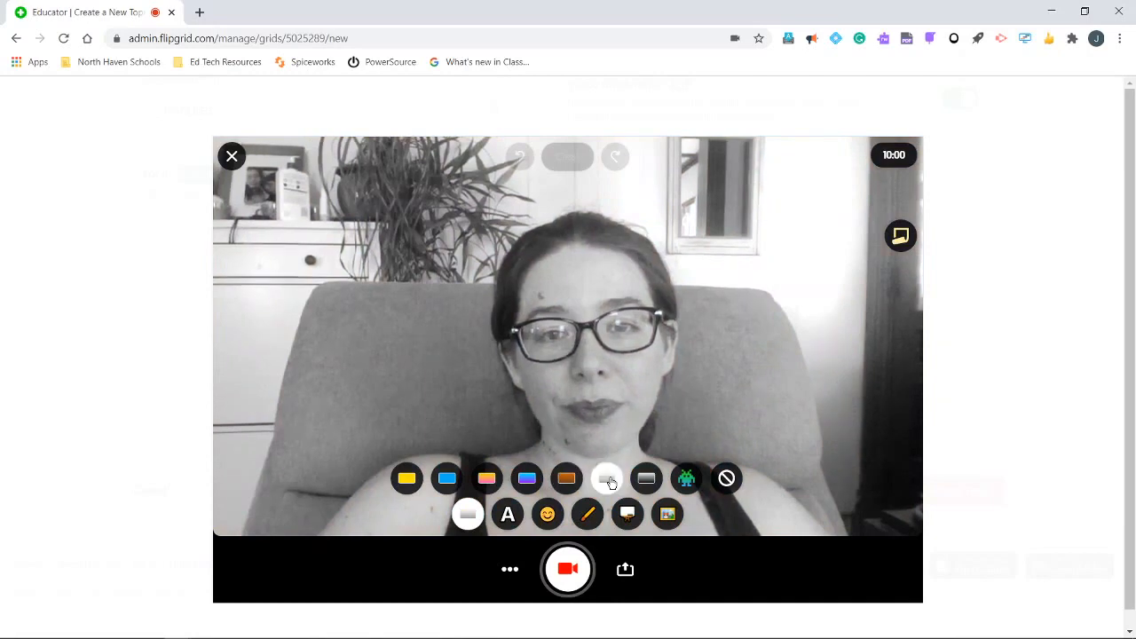
left_click(688, 479)
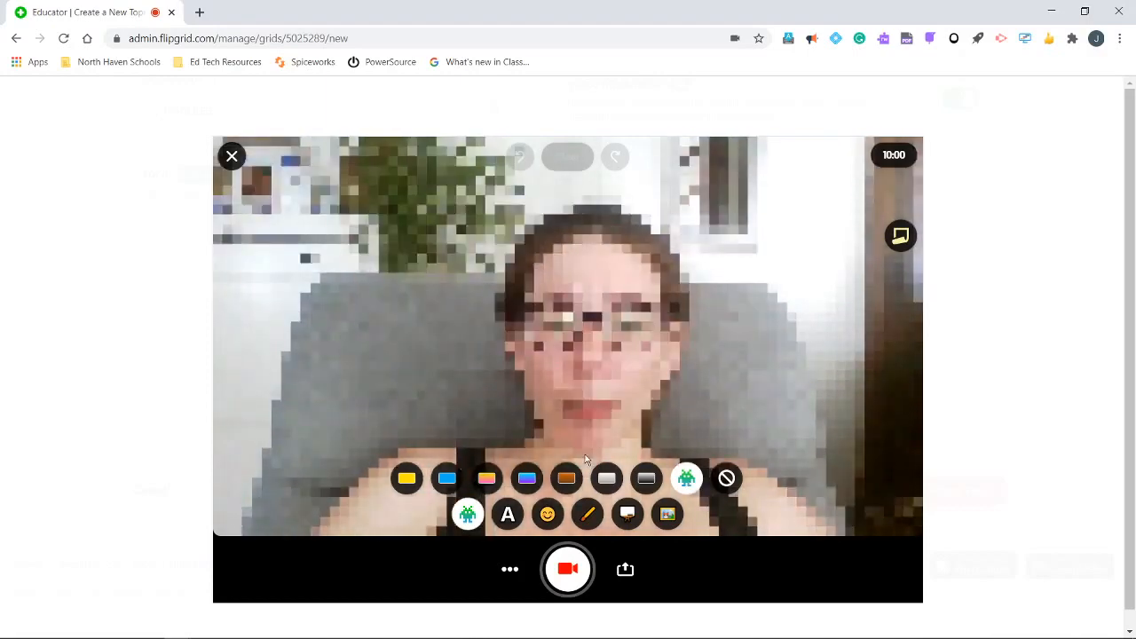
left_click(641, 482)
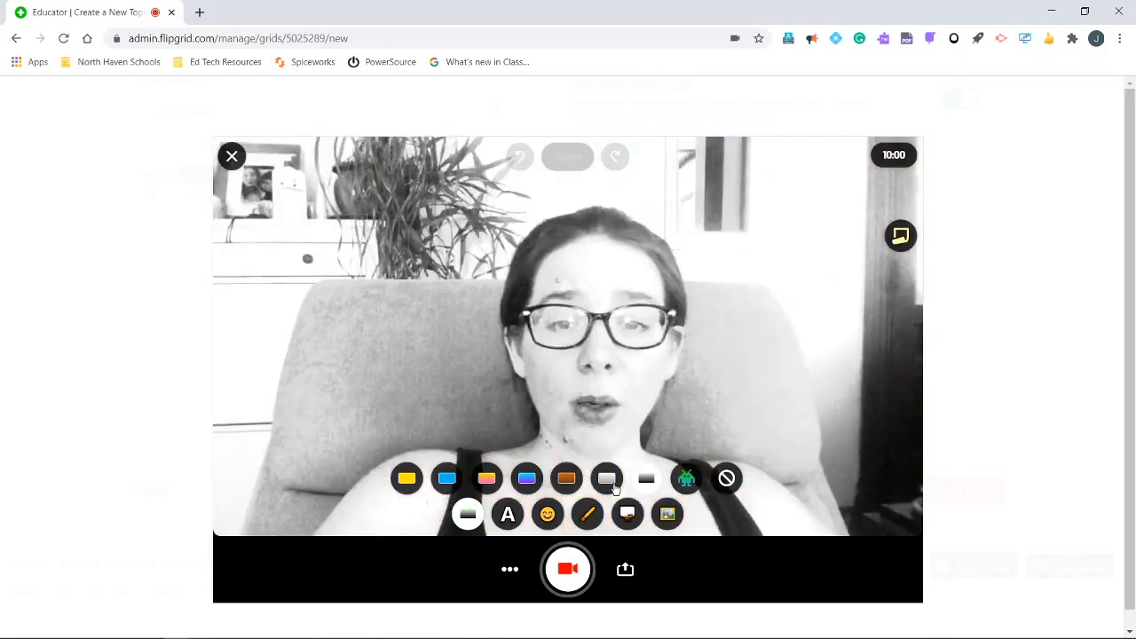
left_click(608, 484)
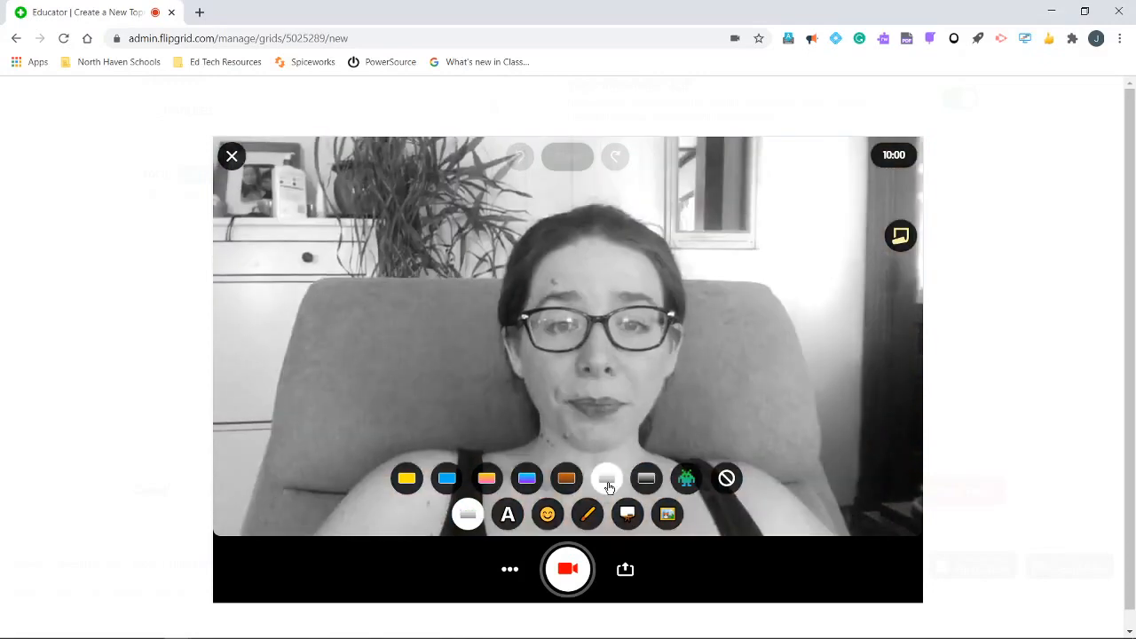
Add the text "Hello Everyone!" to the video in the Superpower style and colour its letters Light Blue.
left_click(508, 516)
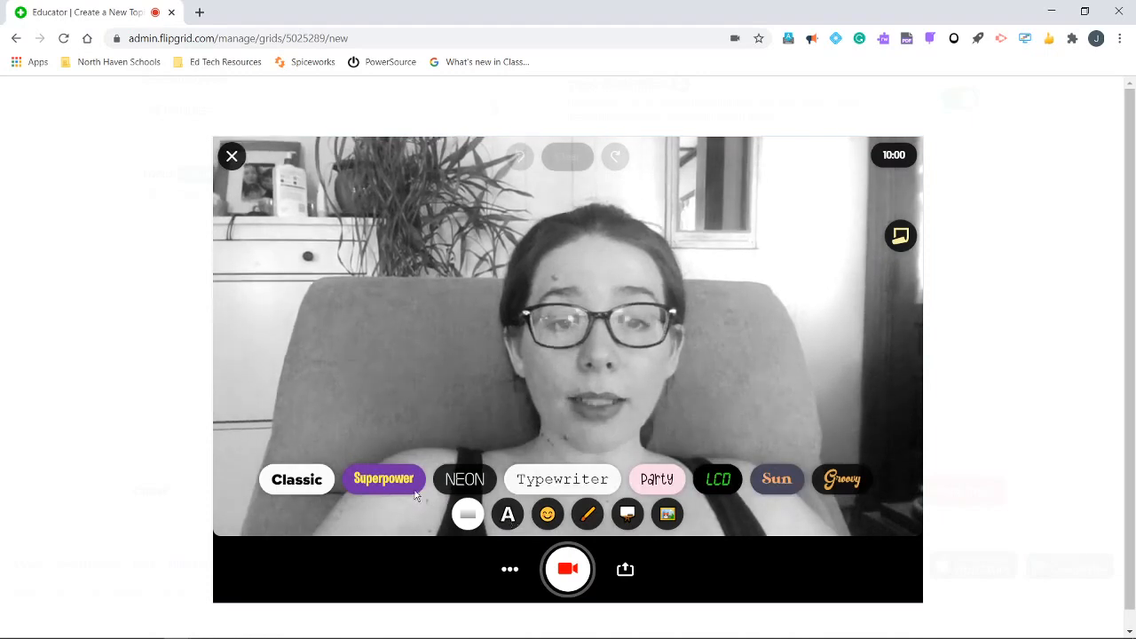
left_click(391, 488)
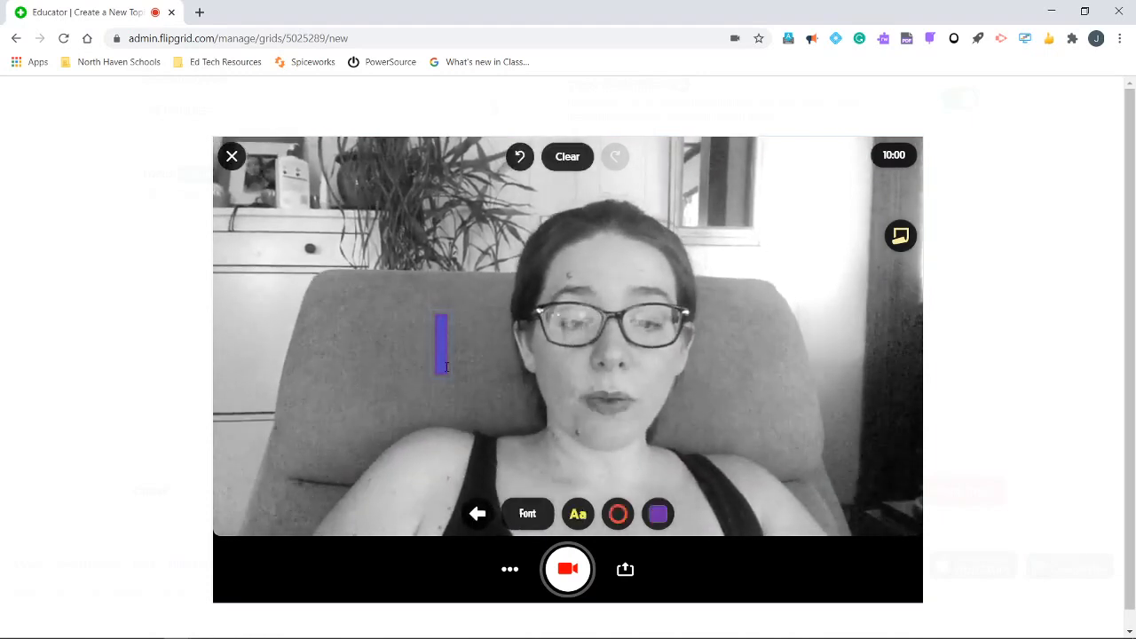
type("Hello")
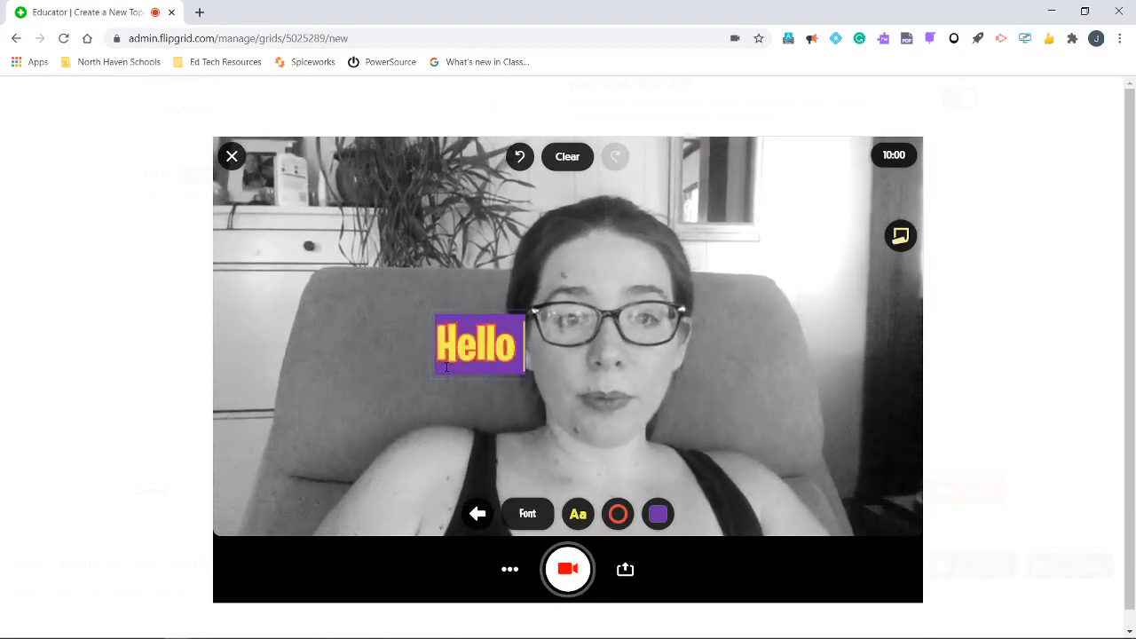
type(" Everyone!")
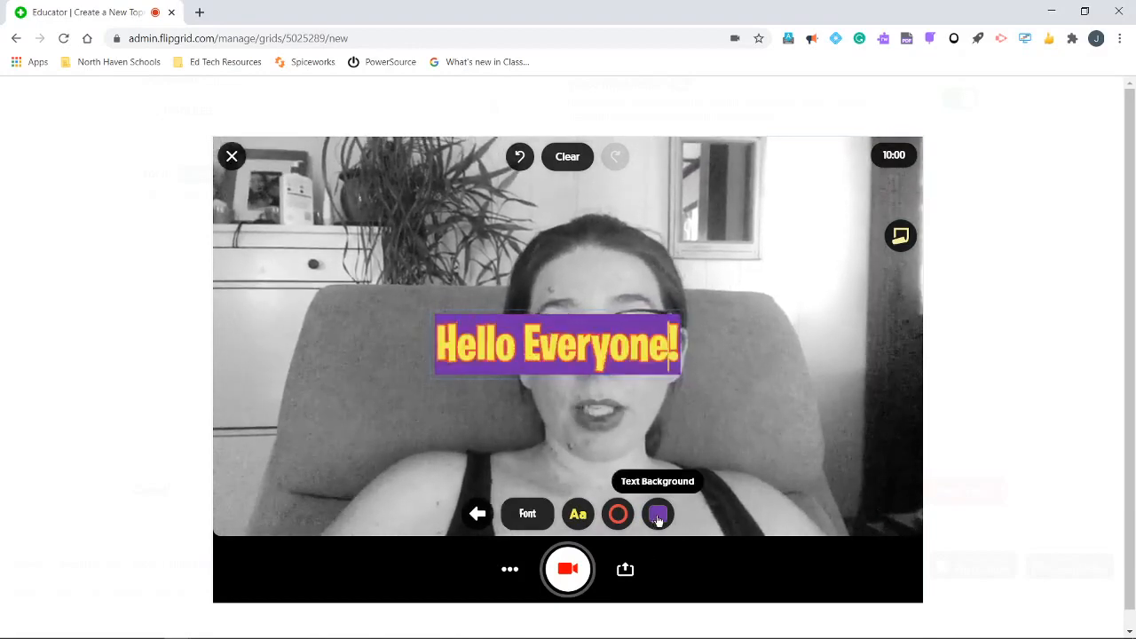
left_click(578, 515)
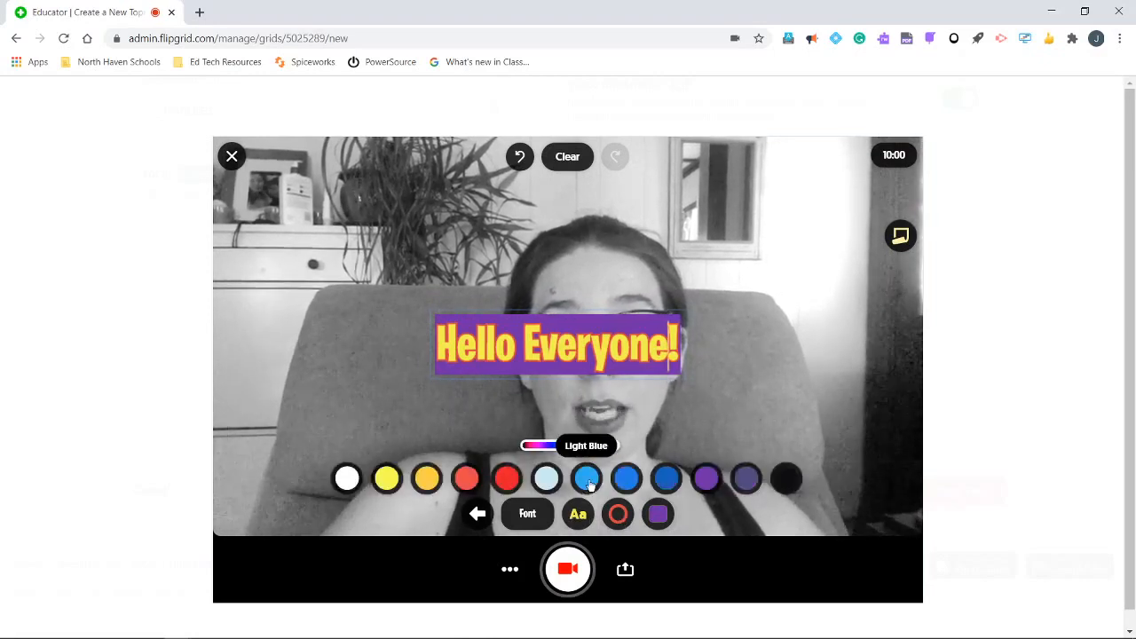
left_click(587, 484)
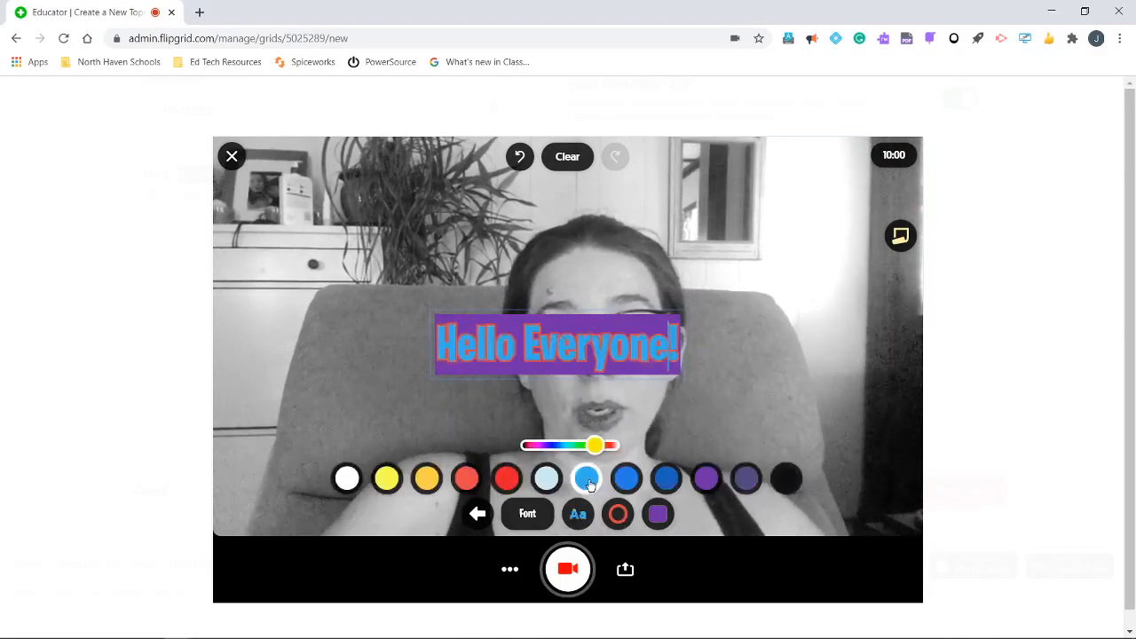
left_click(478, 518)
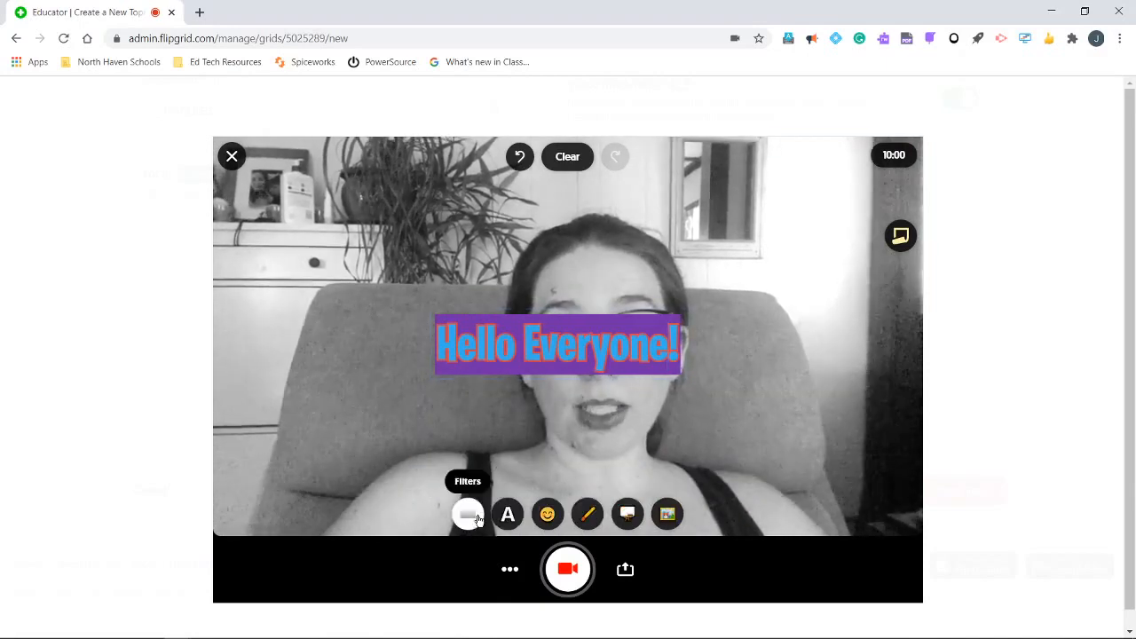
Move the "Hello Everyone!" text to the upper-left area of the video image, shrink it slightly and try mirroring it.
left_click(489, 322)
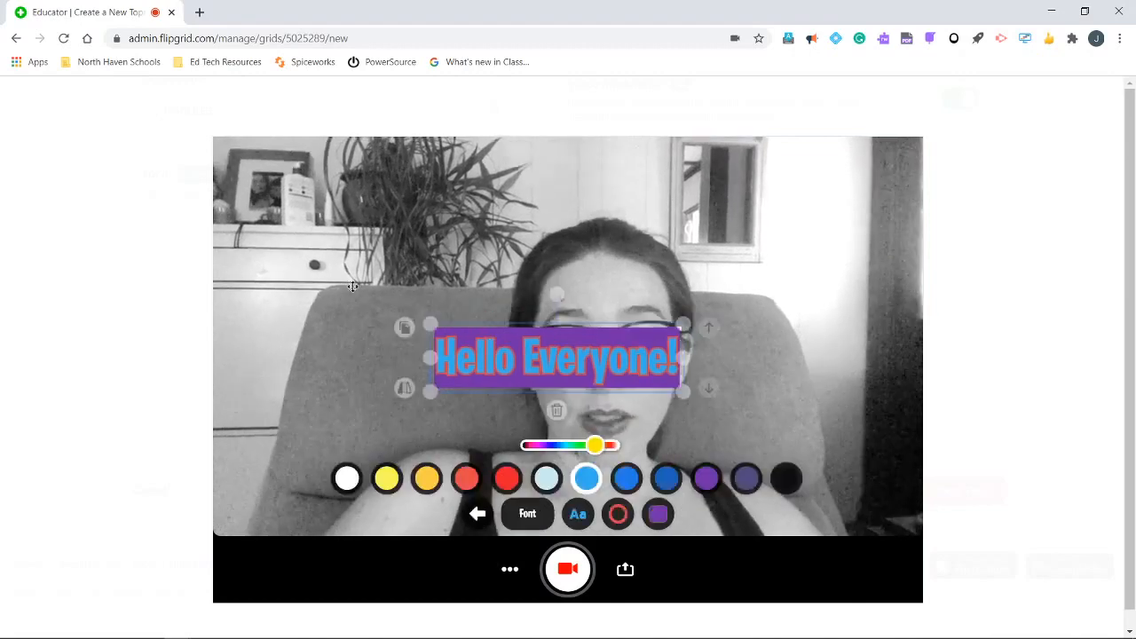
left_click_drag(489, 322, 355, 218)
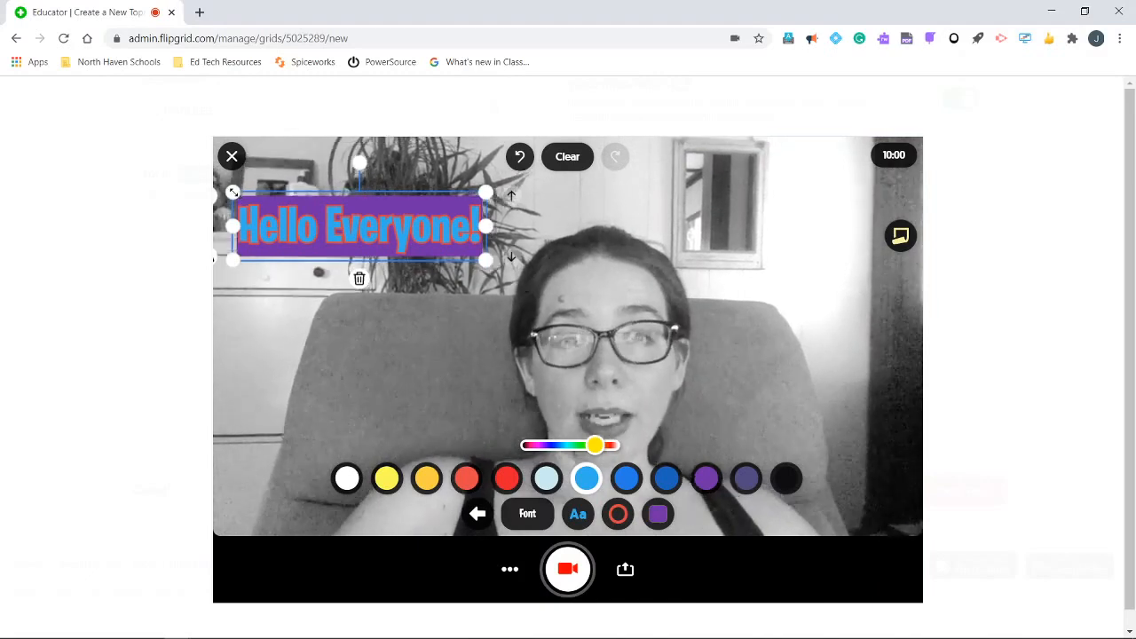
left_click_drag(233, 192, 279, 204)
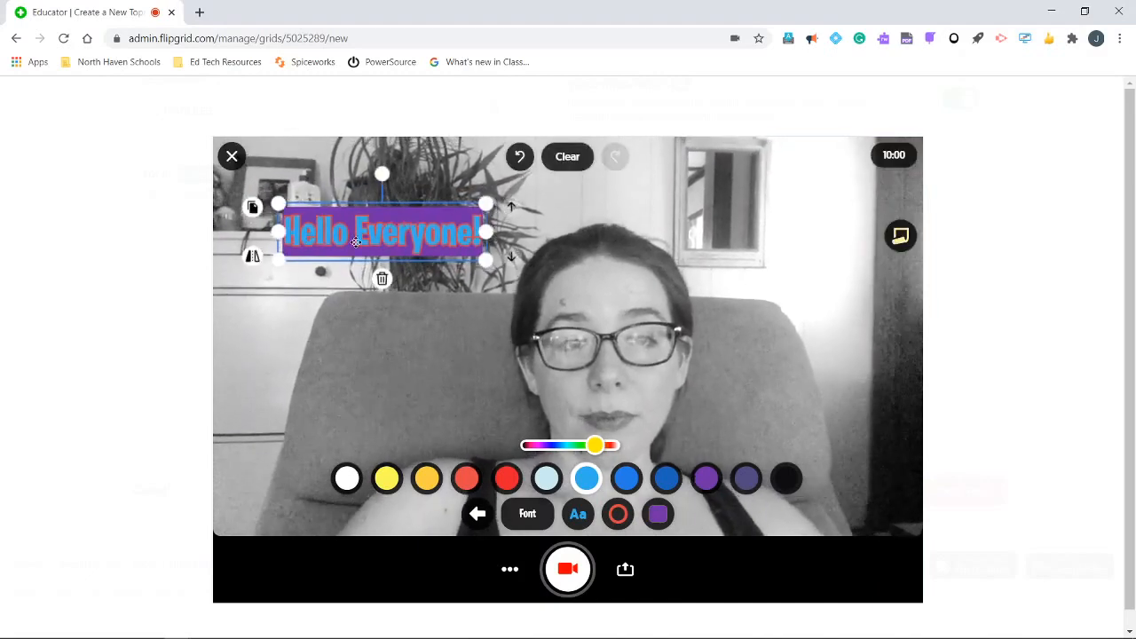
left_click(253, 258)
left_click(253, 257)
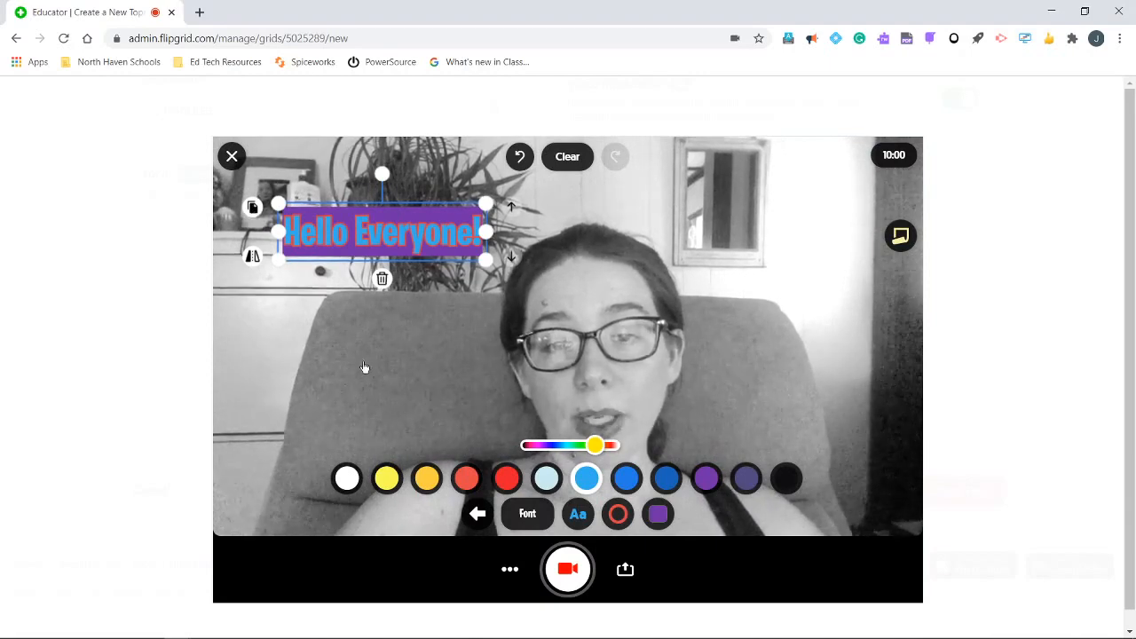
left_click(478, 515)
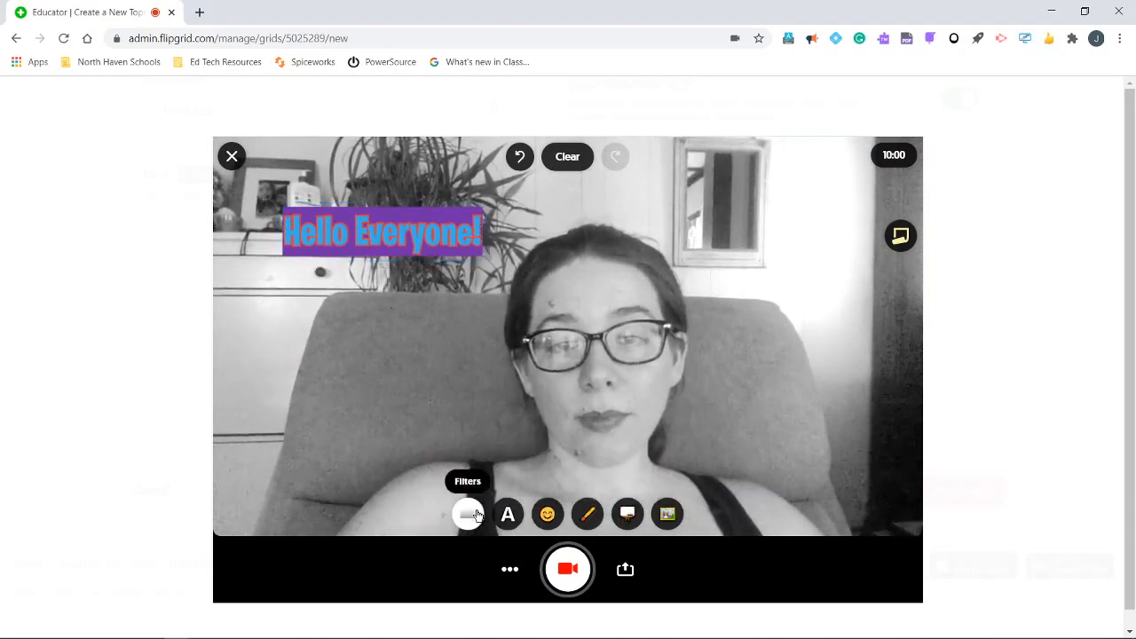
Browse the sticker categories and add the dark-haired woman's face from the People stickers to the video.
left_click(548, 515)
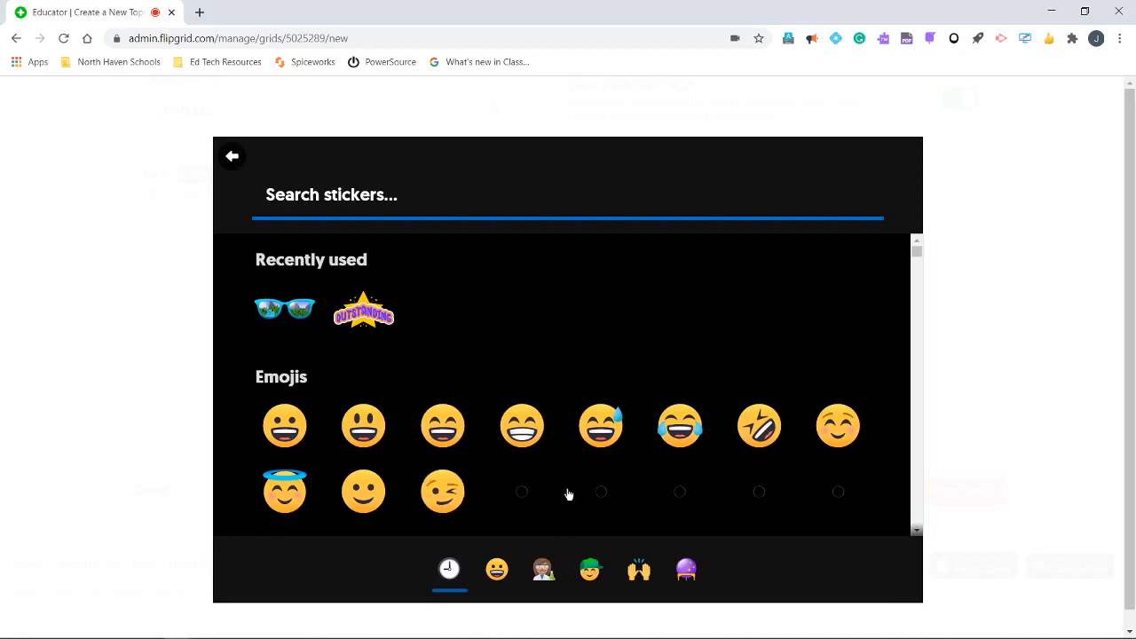
left_click(544, 571)
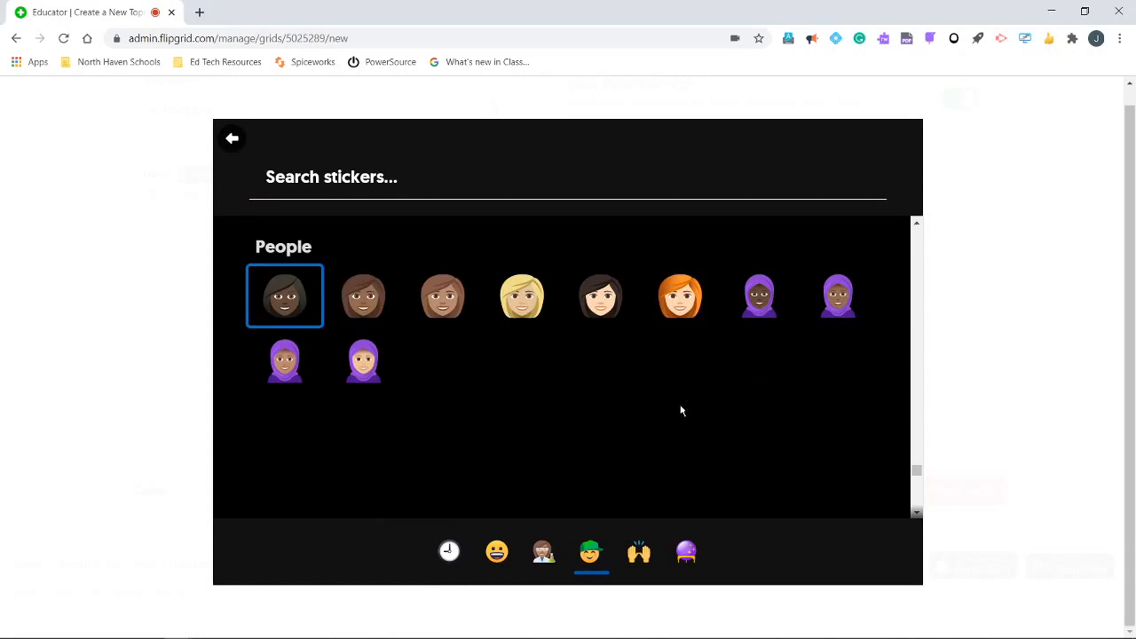
scroll(882, 388, "down", 5)
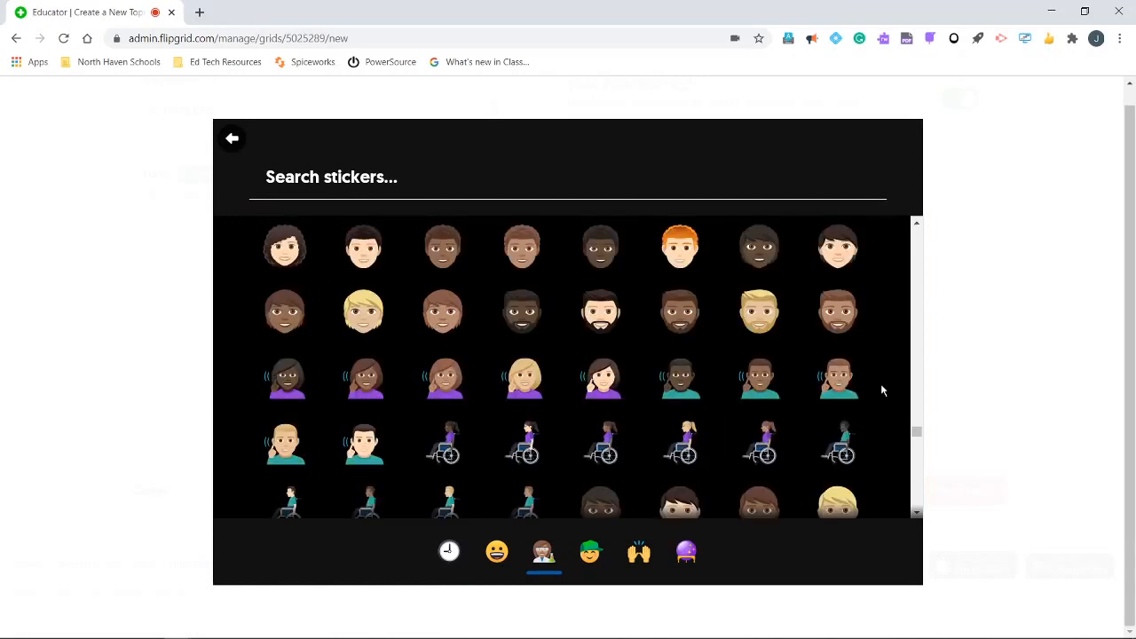
scroll(882, 388, "down", 2)
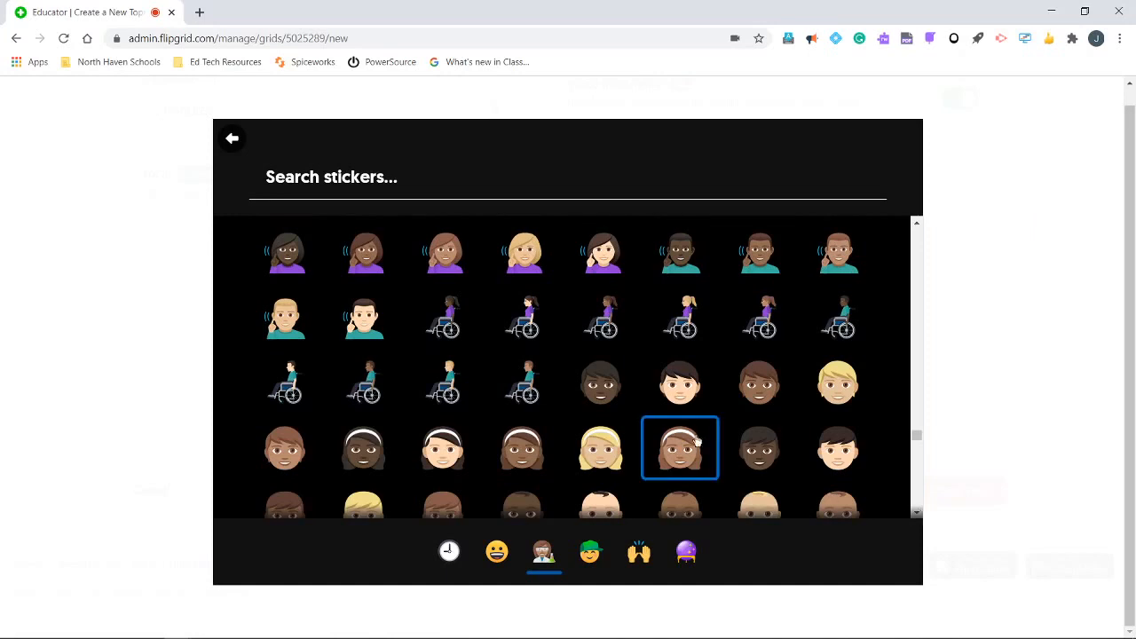
scroll(730, 341, "down", 3)
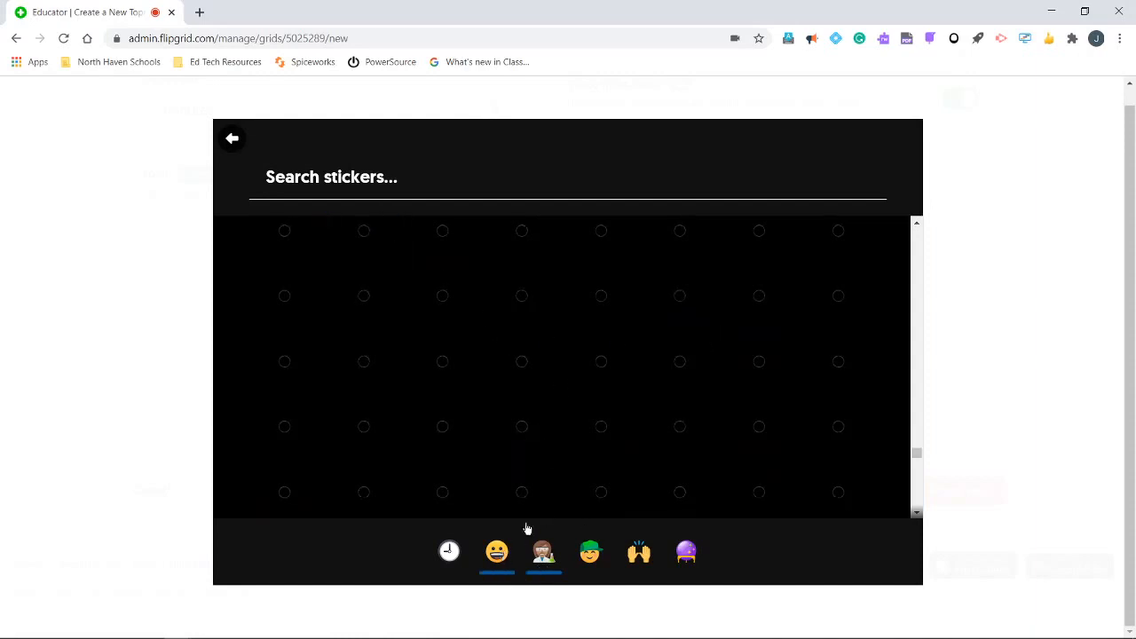
scroll(708, 269, "up", 5)
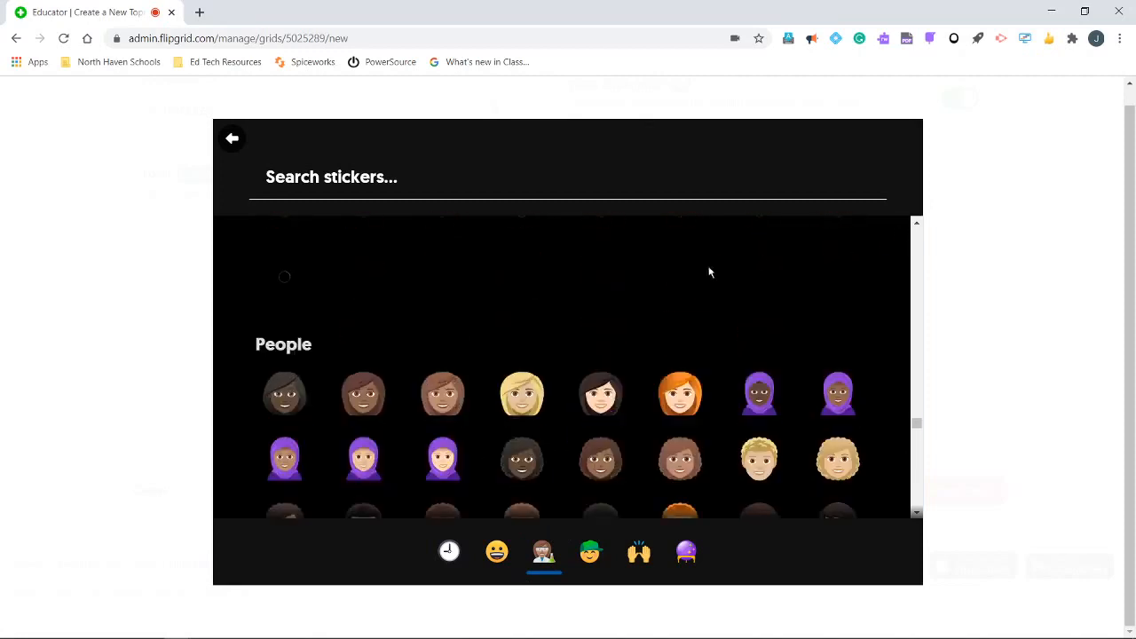
left_click(553, 325)
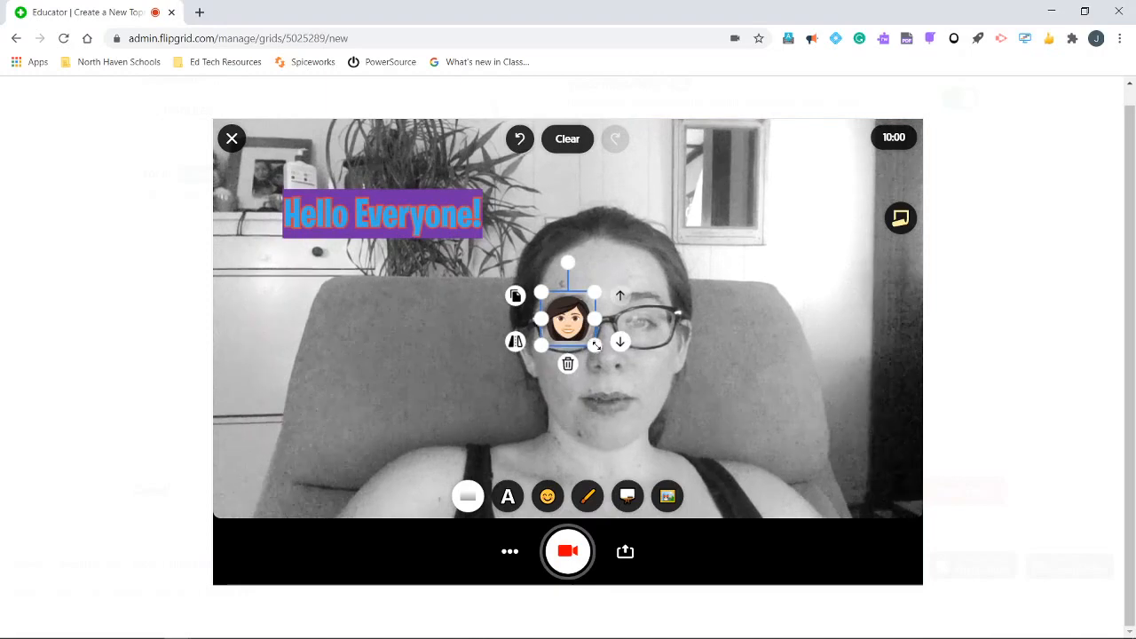
Enlarge the woman sticker to cover the face in the video, and delete it.
left_click_drag(595, 345, 757, 504)
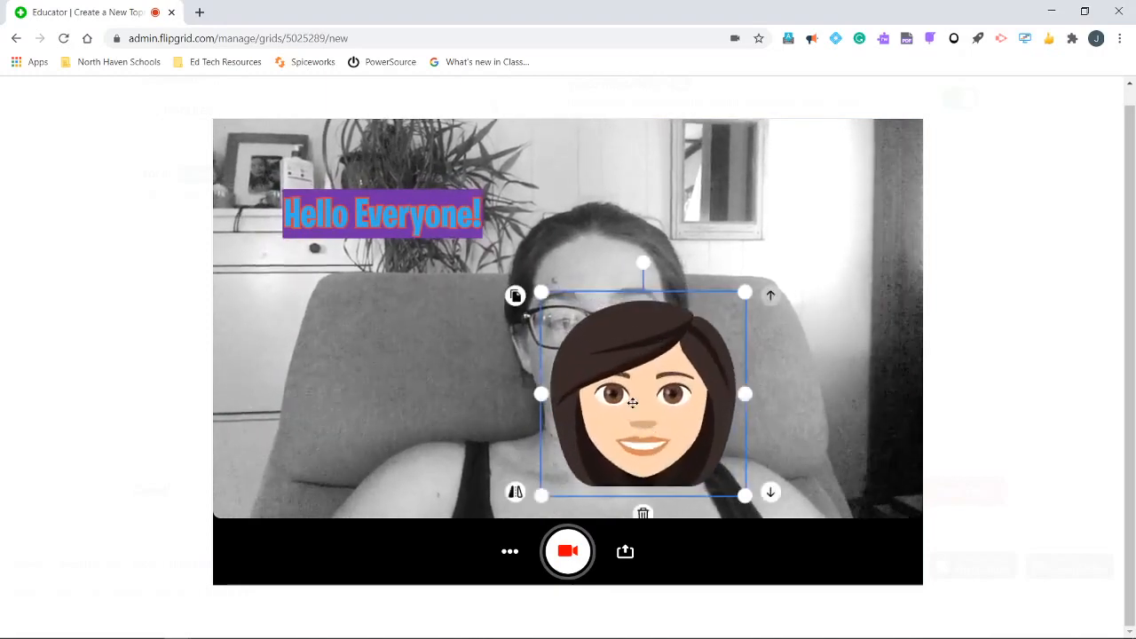
left_click_drag(632, 400, 598, 369)
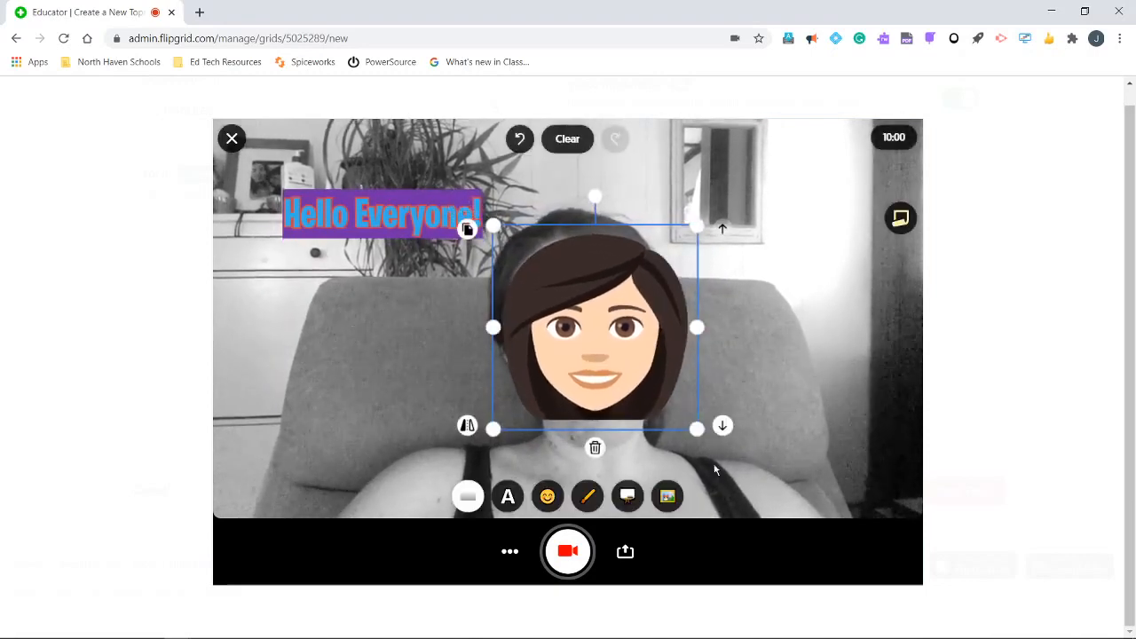
left_click(595, 449)
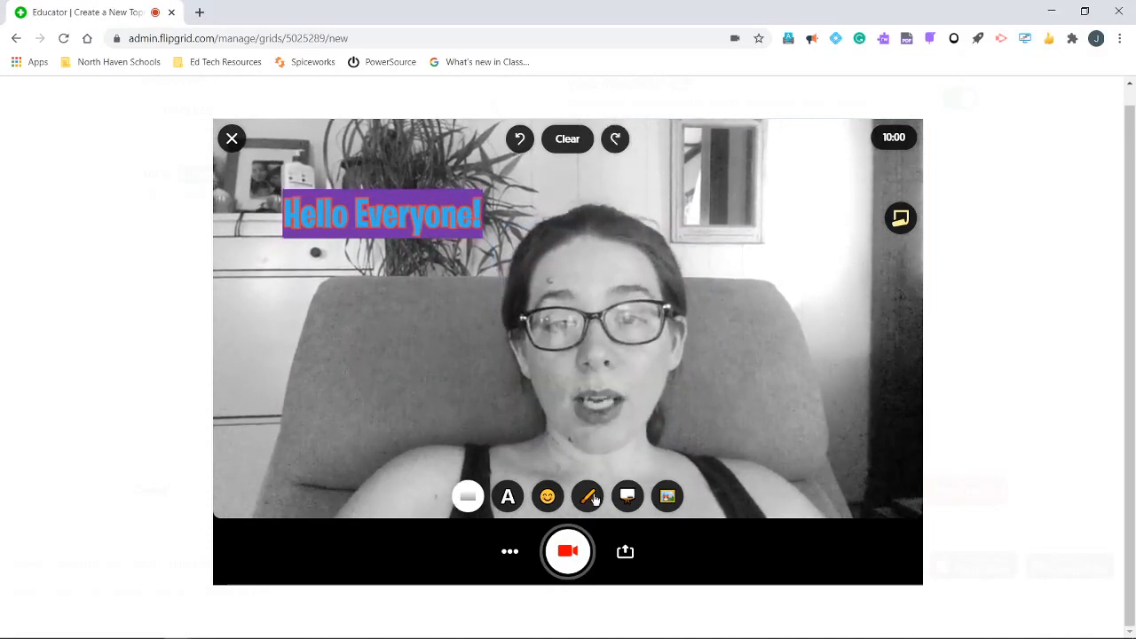
Write "Hi!" freehand in turquoise beside the head in the video, and clear it while keeping the "Hello Everyone!" text.
left_click(590, 497)
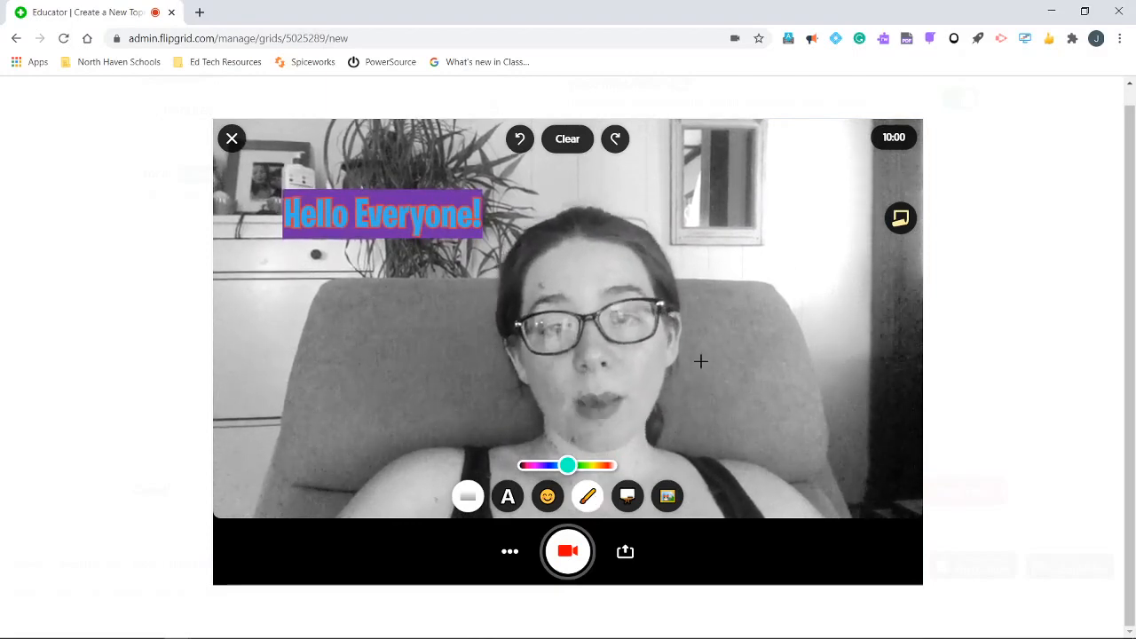
left_click_drag(734, 236, 735, 280)
left_click_drag(765, 226, 765, 225)
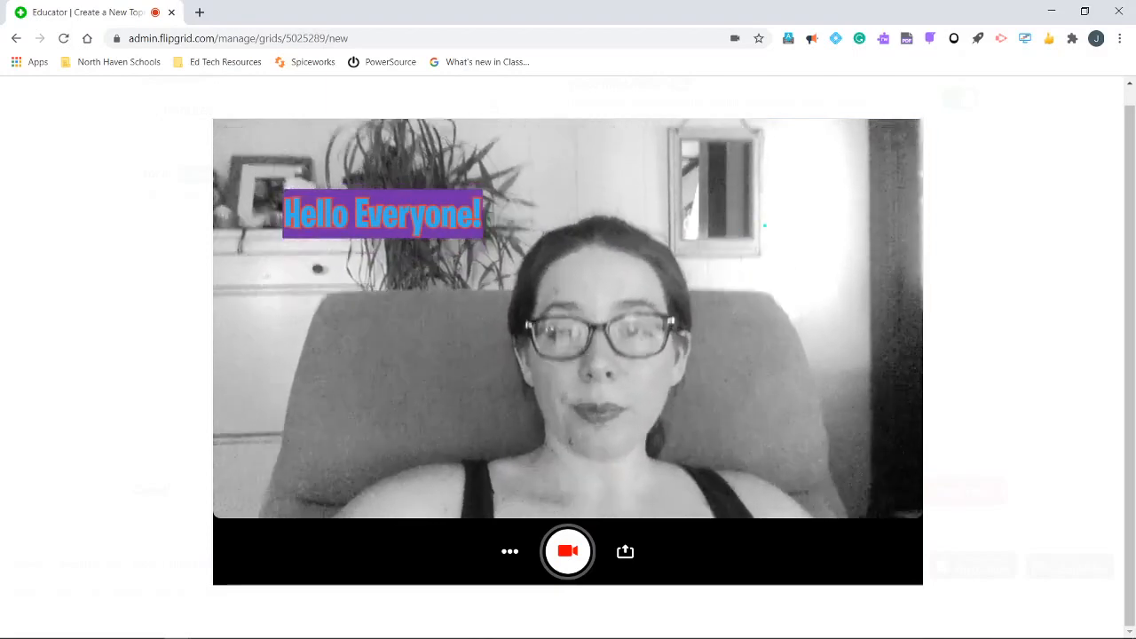
left_click_drag(718, 281, 781, 275)
left_click_drag(797, 249, 797, 300)
left_click(801, 250)
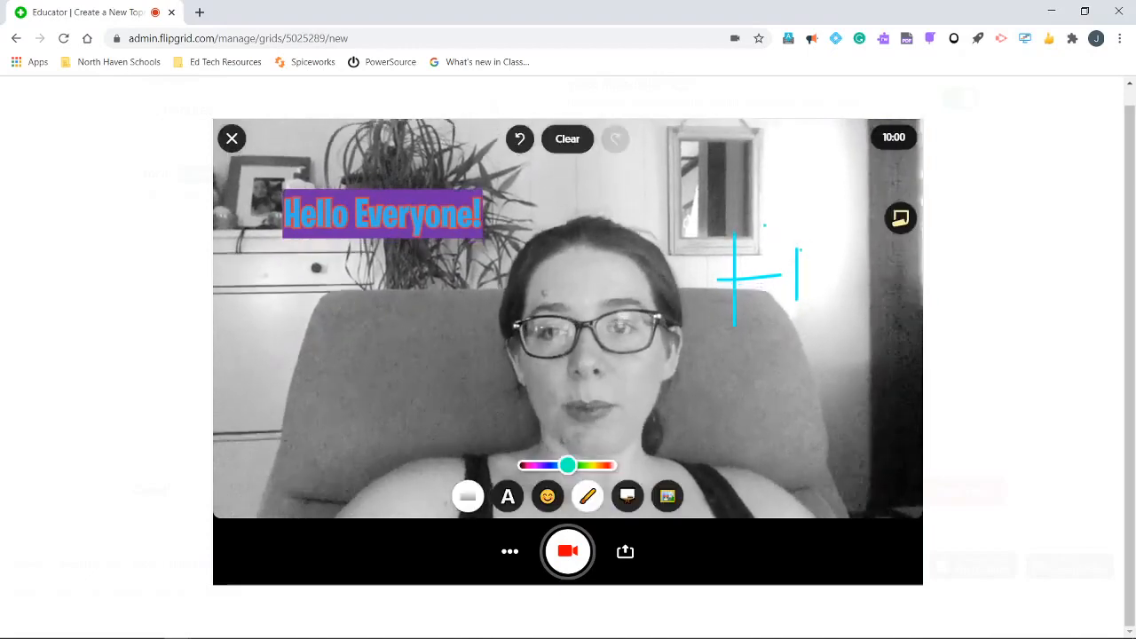
left_click_drag(774, 235, 777, 321)
left_click_drag(835, 220, 834, 240)
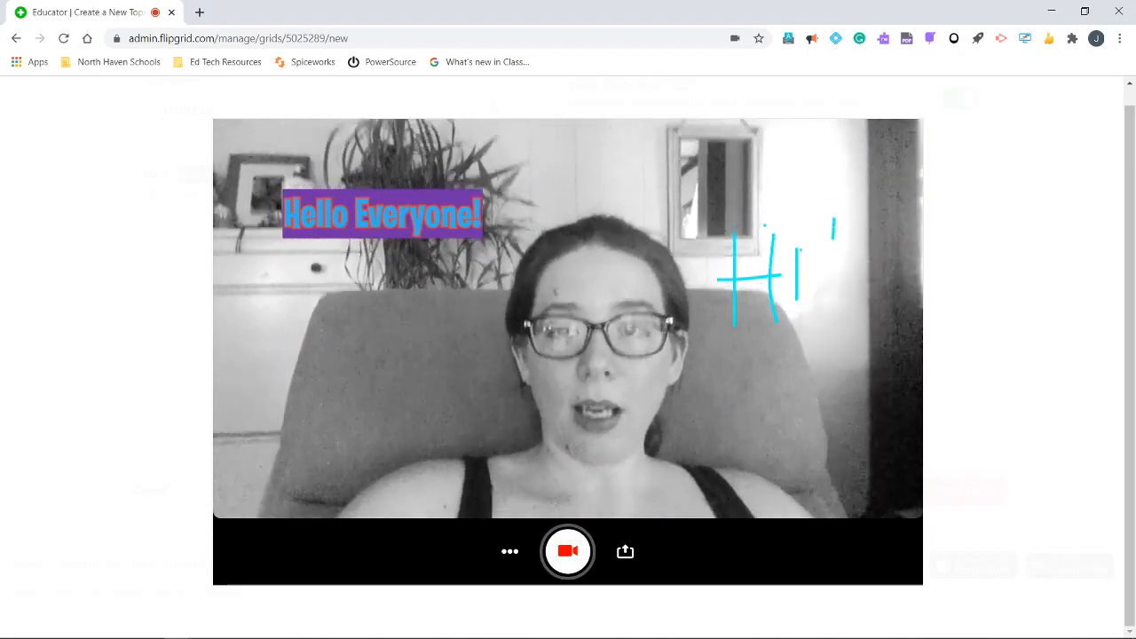
left_click(834, 302)
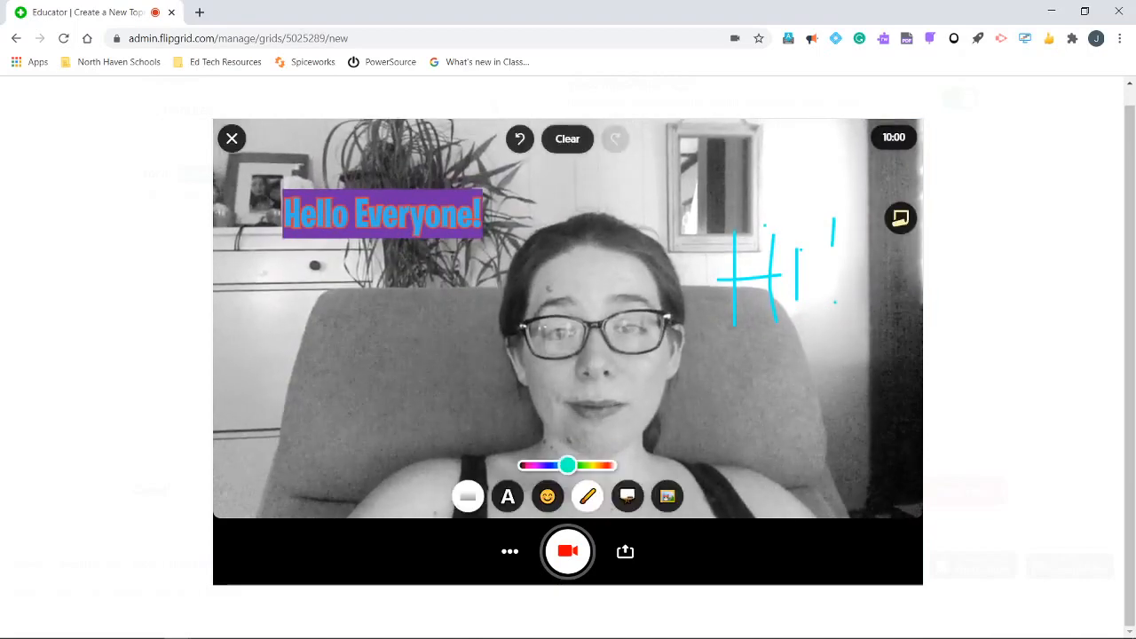
left_click(567, 140)
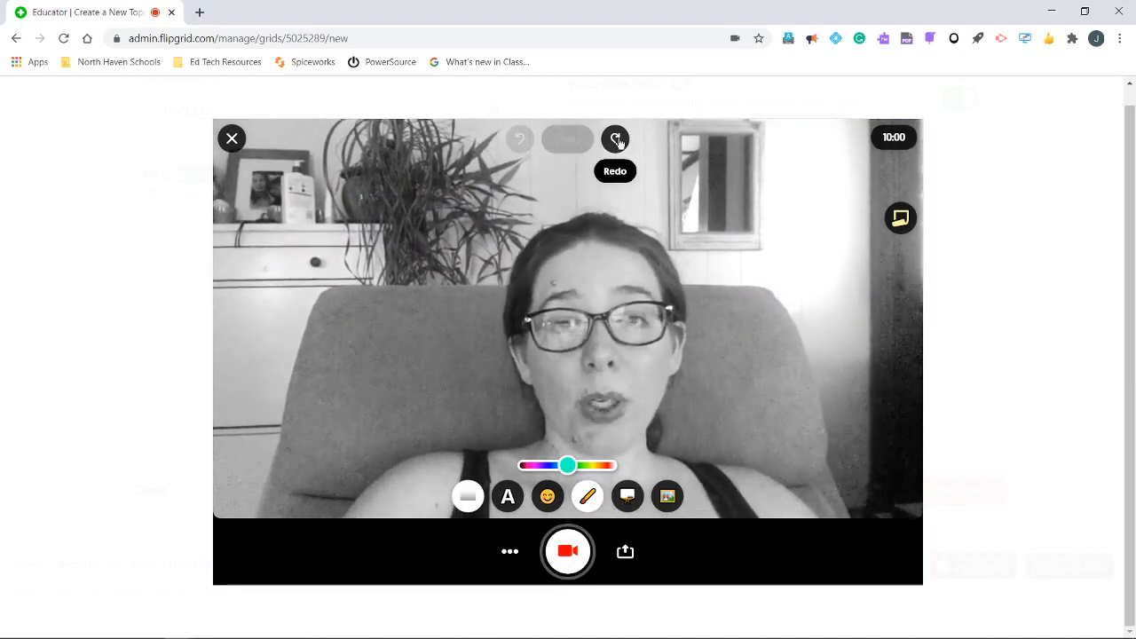
left_click(616, 139)
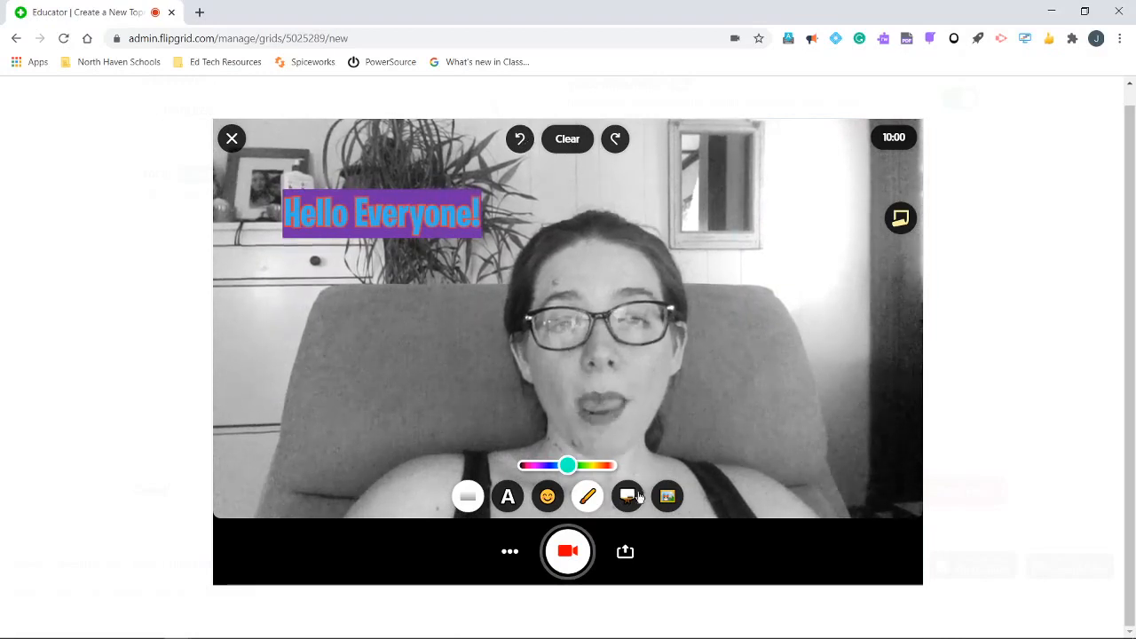
Cover the camera image with the whiteboard, write "hi" on it freehand in black and undo the writing.
left_click(633, 501)
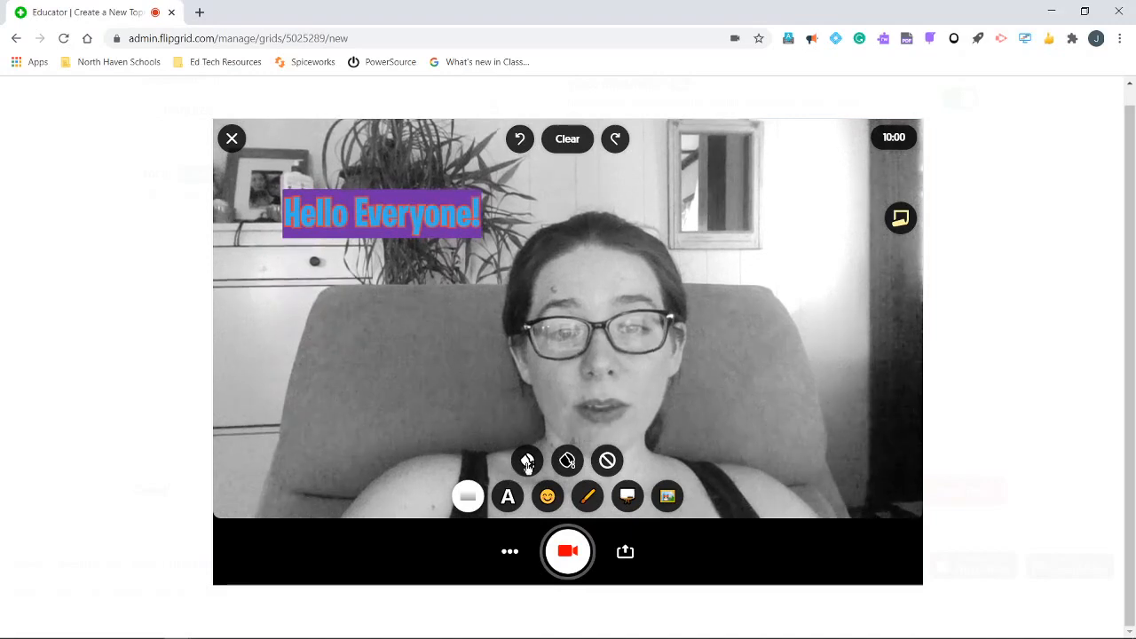
left_click(529, 462)
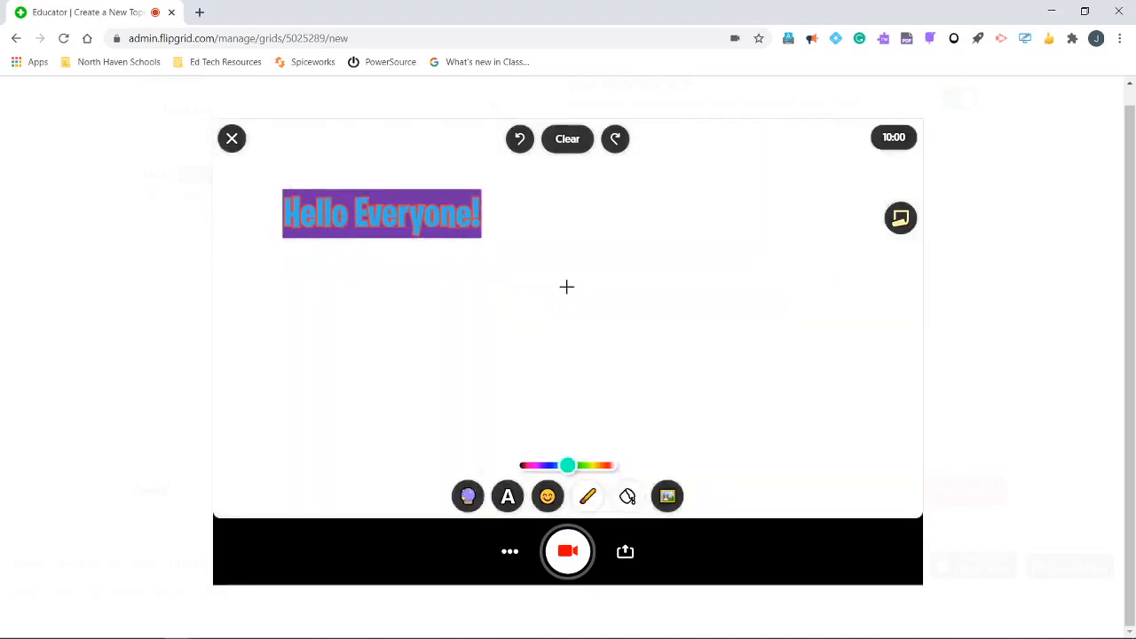
left_click_drag(565, 287, 612, 146)
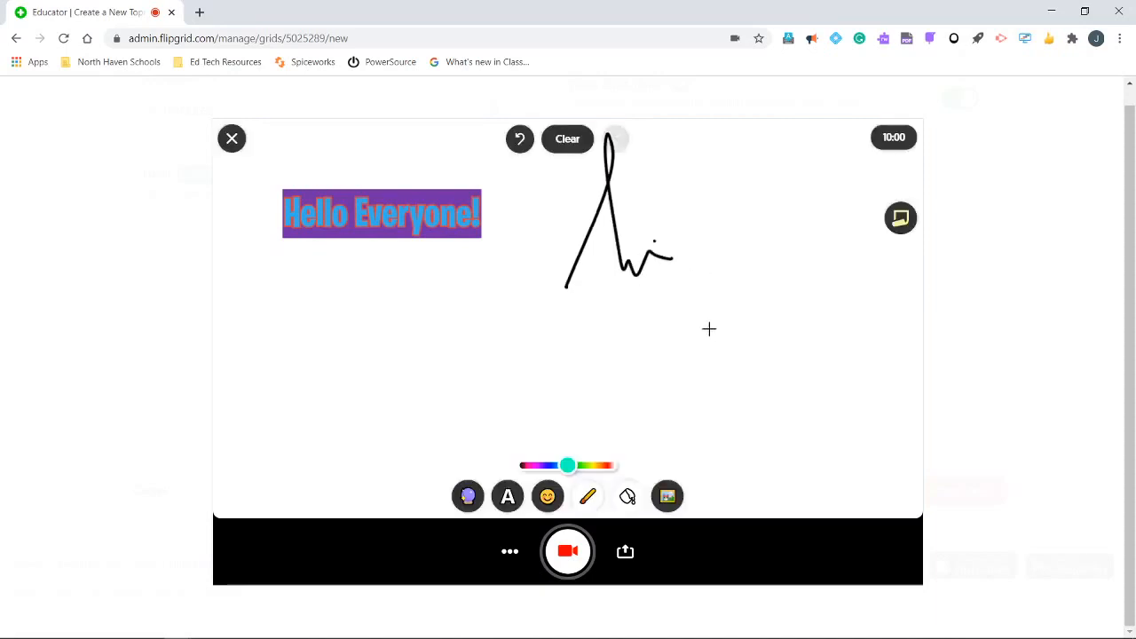
left_click(522, 140)
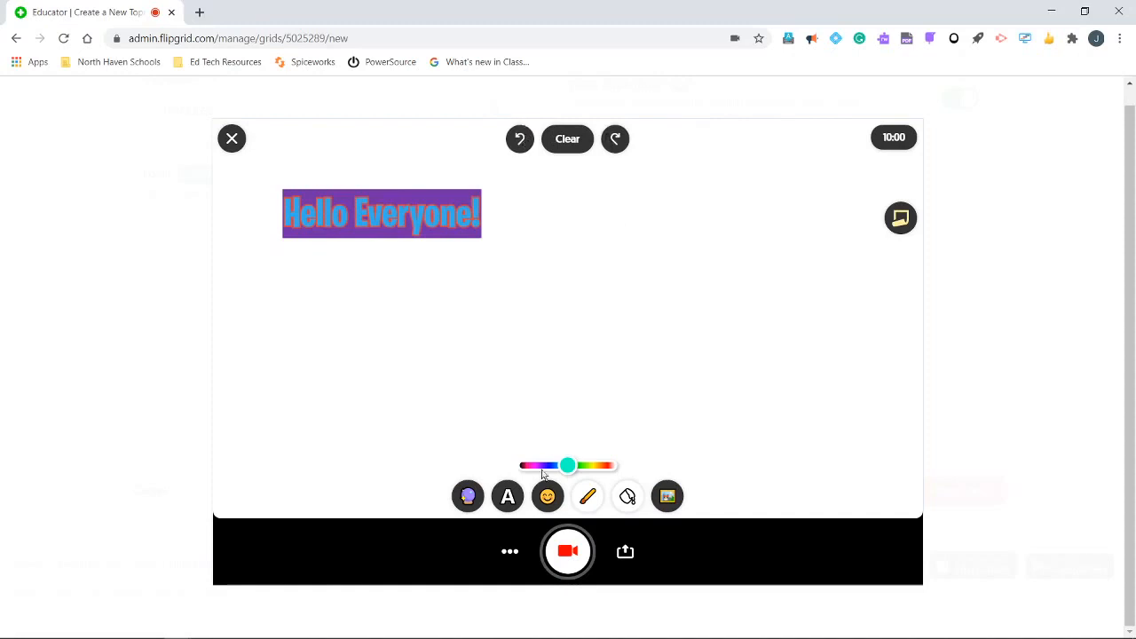
Replace the whiteboard with the unfiltered camera view, and look at the upload screen for custom stickers.
left_click(628, 498)
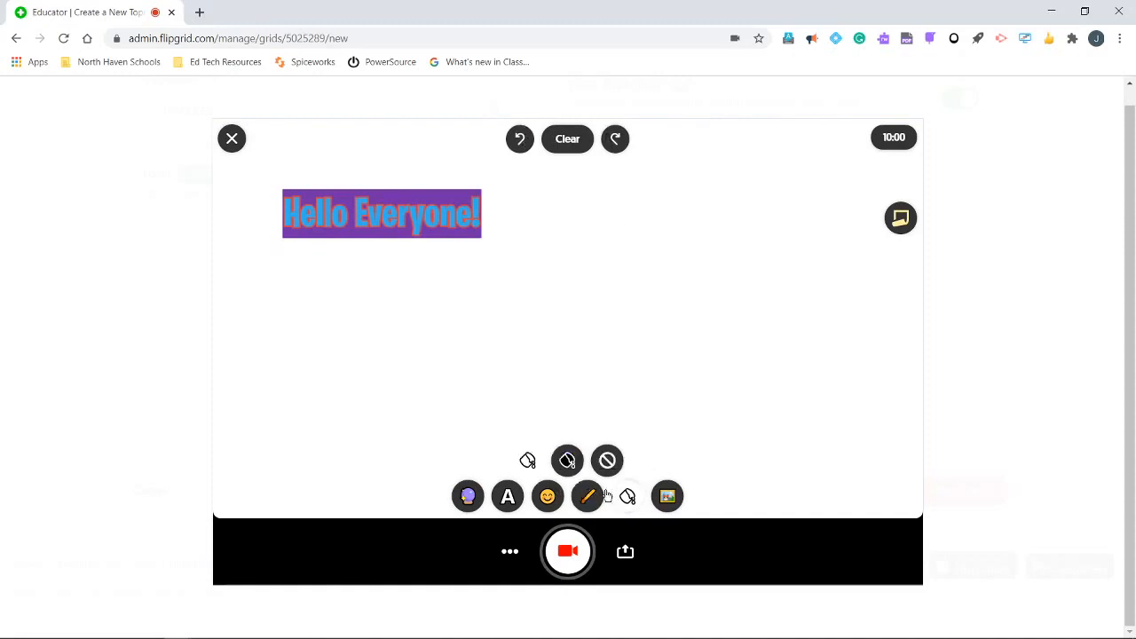
left_click(608, 461)
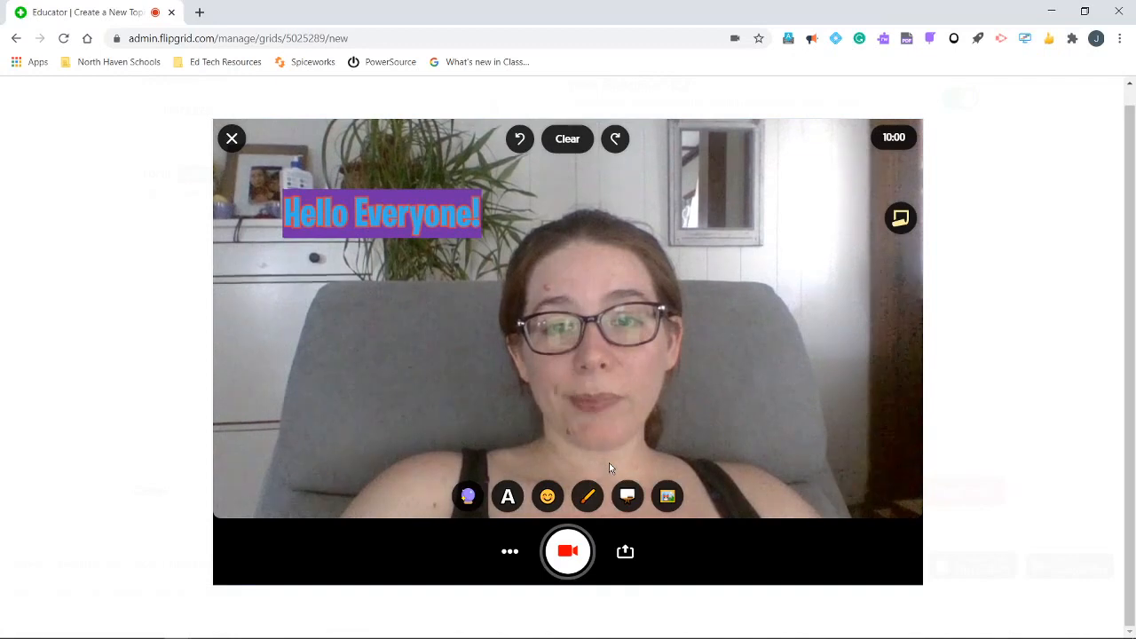
left_click(670, 498)
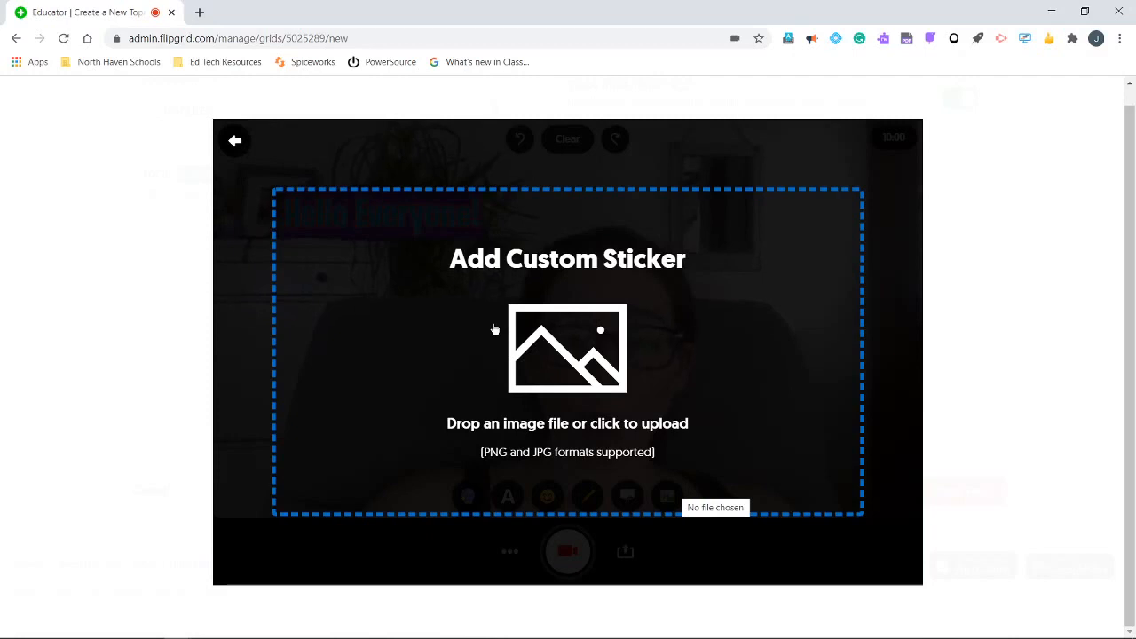
left_click(234, 142)
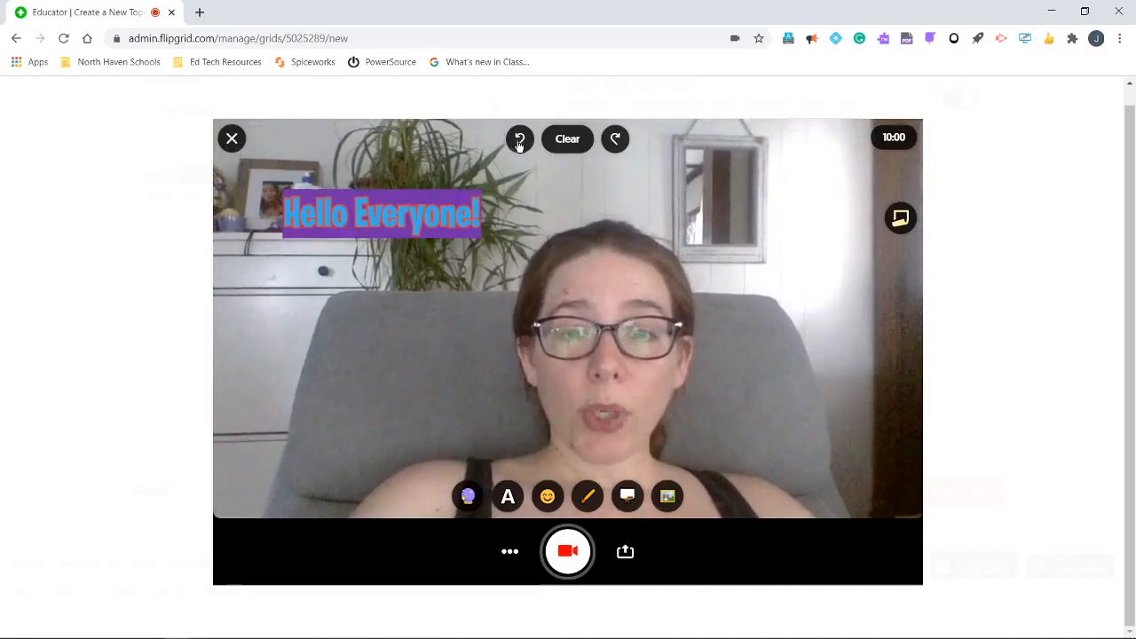
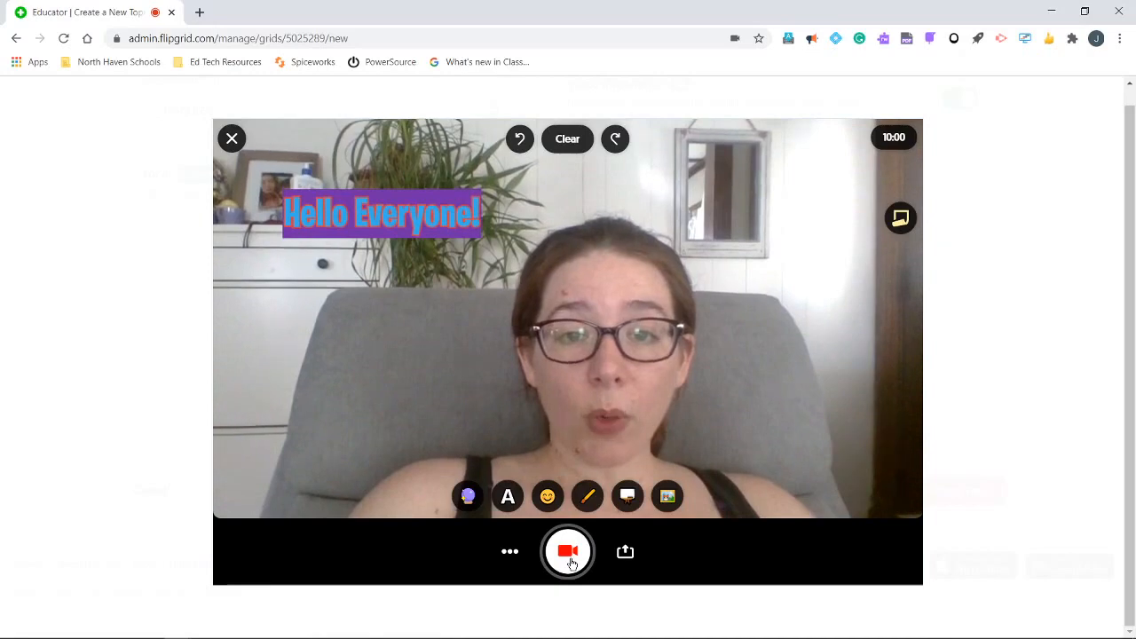
Start recording the focus video and add a sticky note reading "Hi everyone...".
left_click(568, 552)
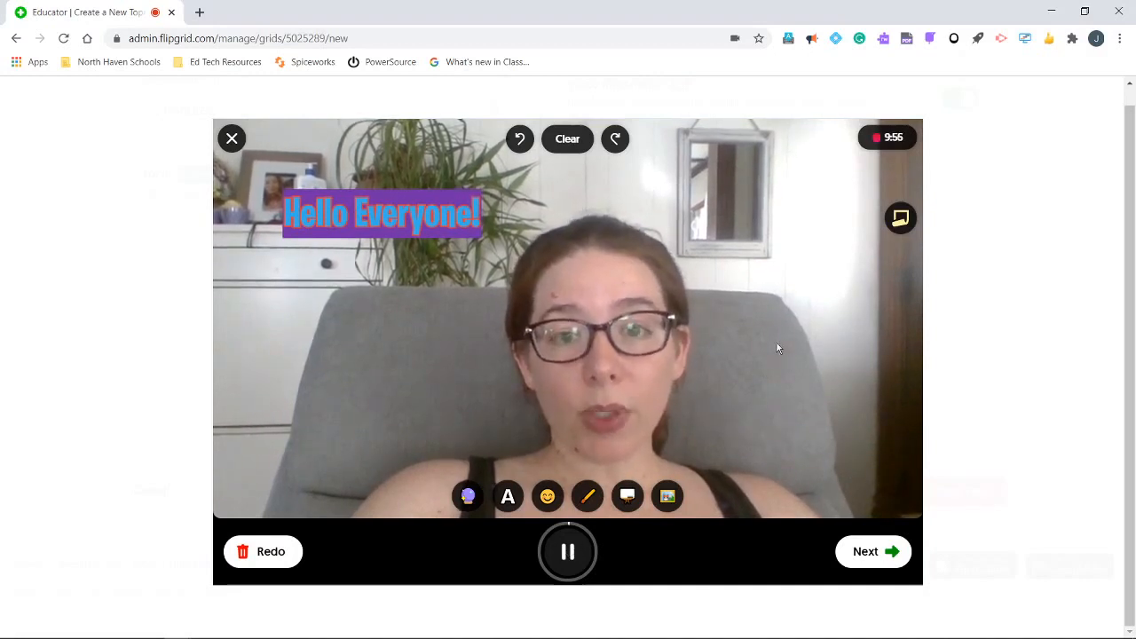
left_click(901, 219)
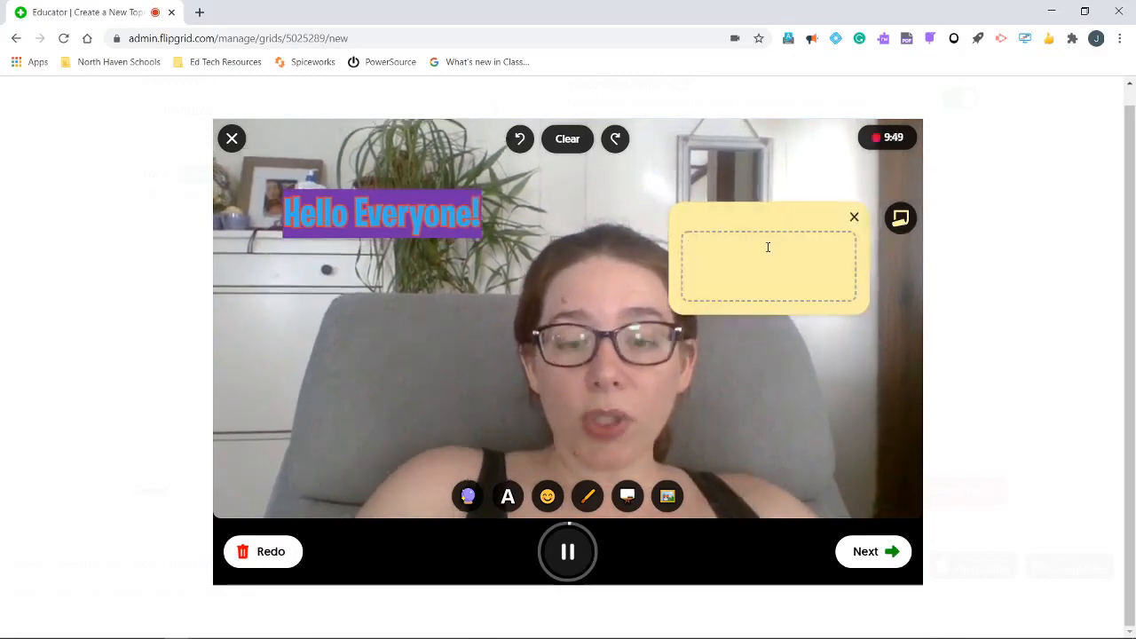
type("Hi")
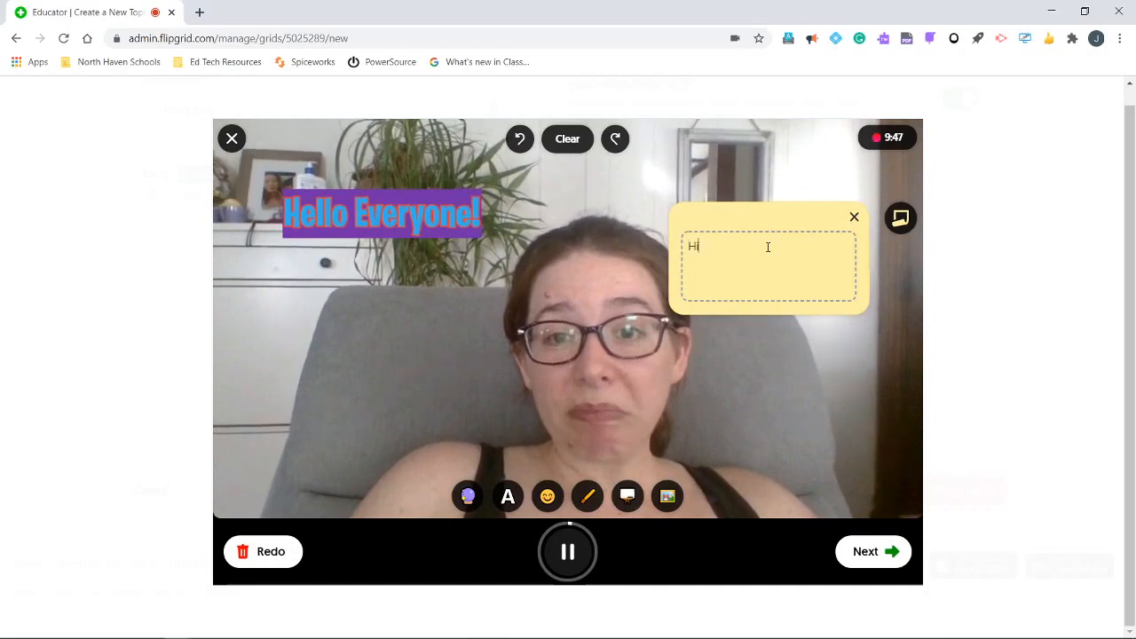
type(" everyone...")
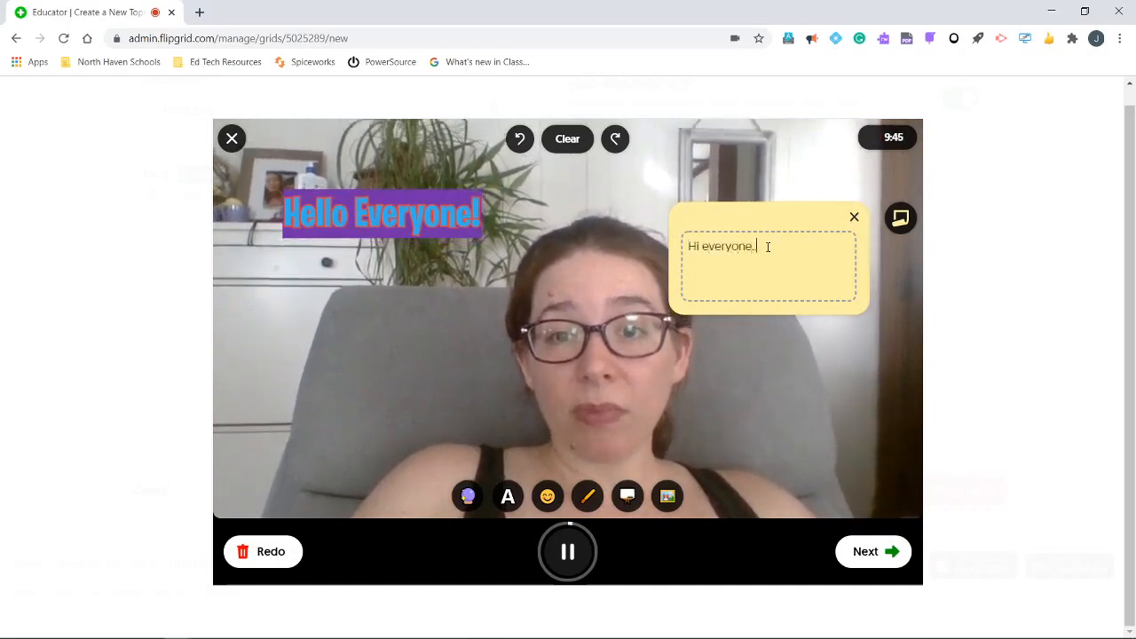
left_click(893, 382)
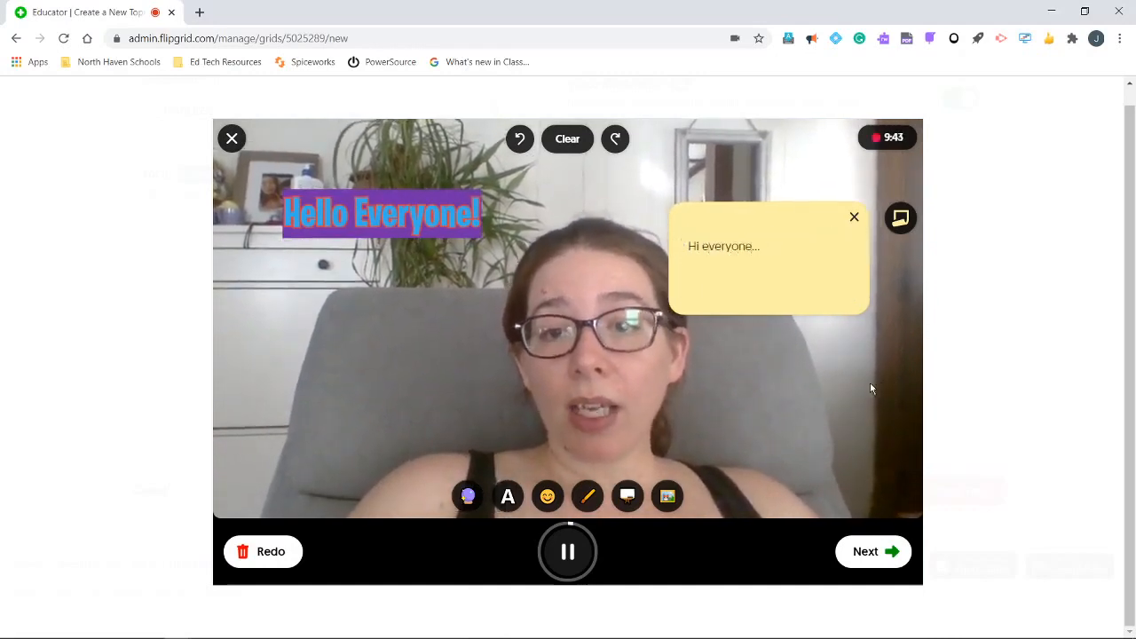
Move the sticky note down beside the shoulder in the video, and close the note.
left_click(775, 264)
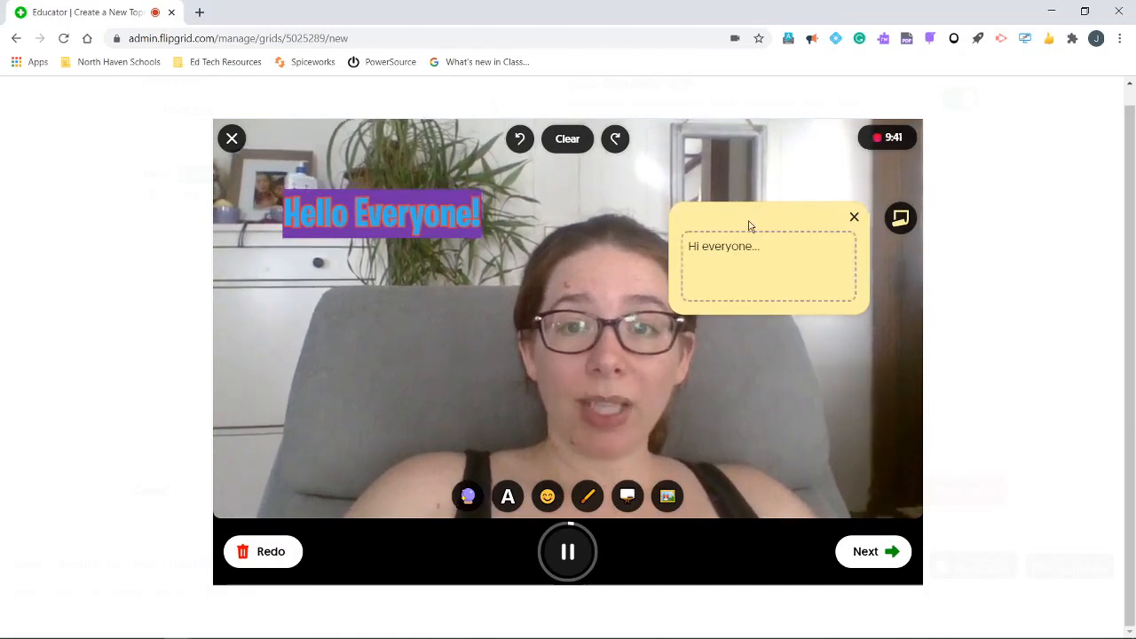
left_click_drag(751, 223, 806, 243)
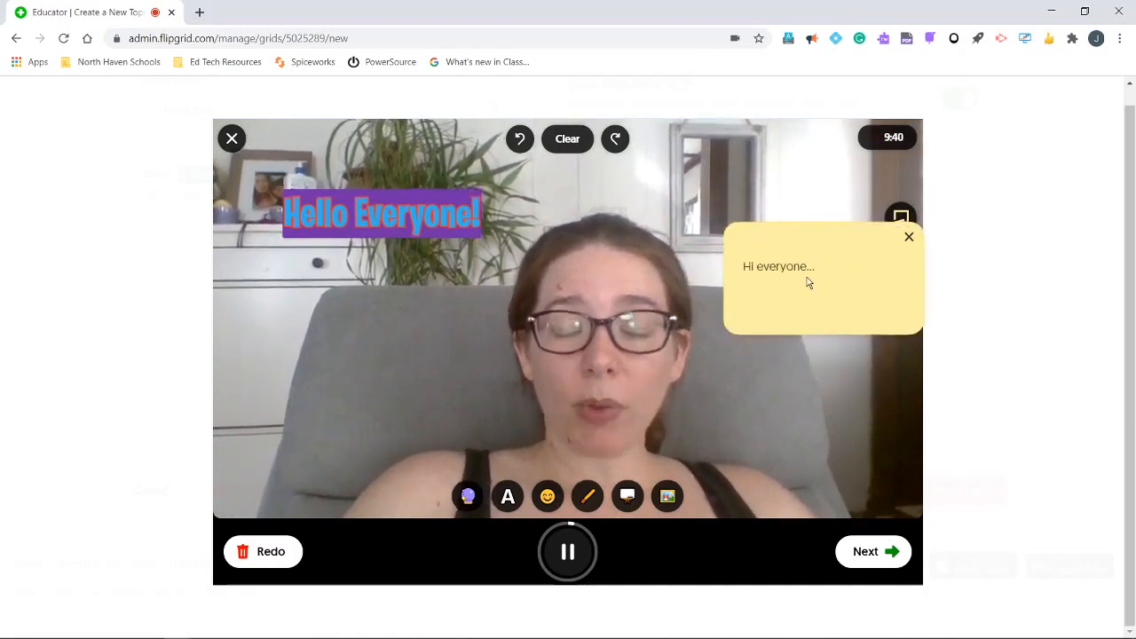
left_click_drag(809, 282, 752, 341)
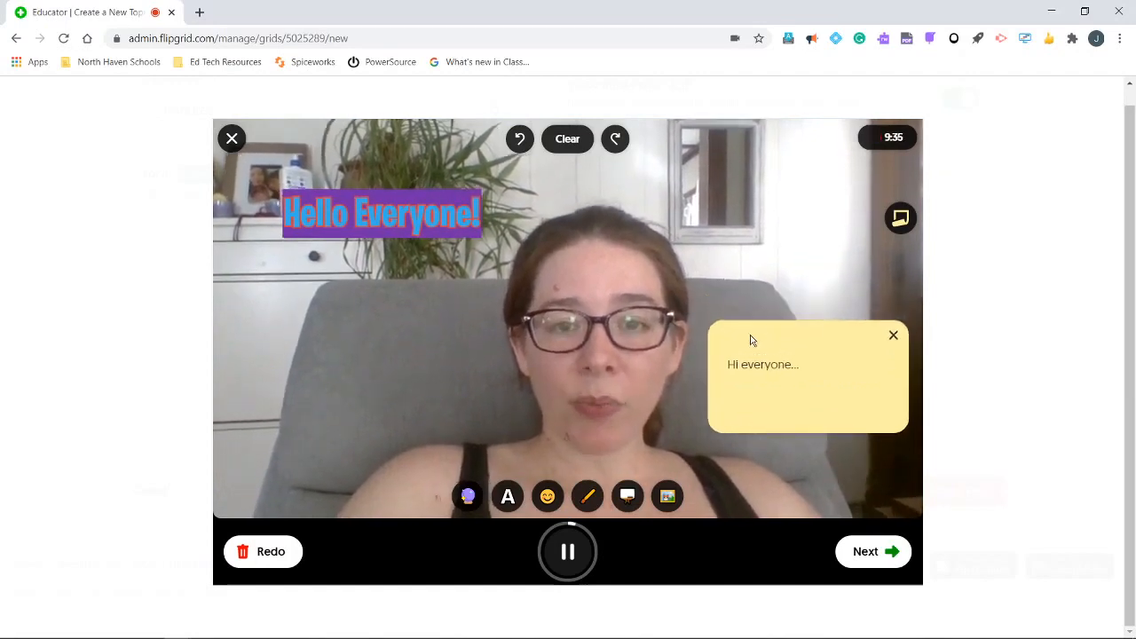
left_click(894, 338)
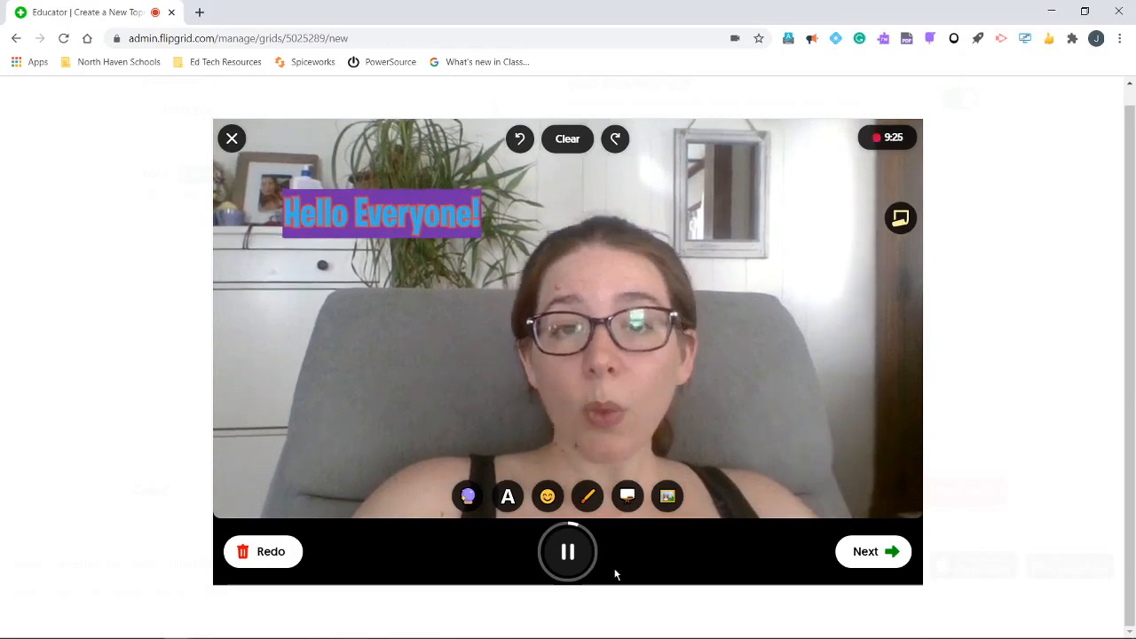
Stop recording the focus video and trim the clip to start at 0:04 with a slightly earlier end.
left_click(563, 555)
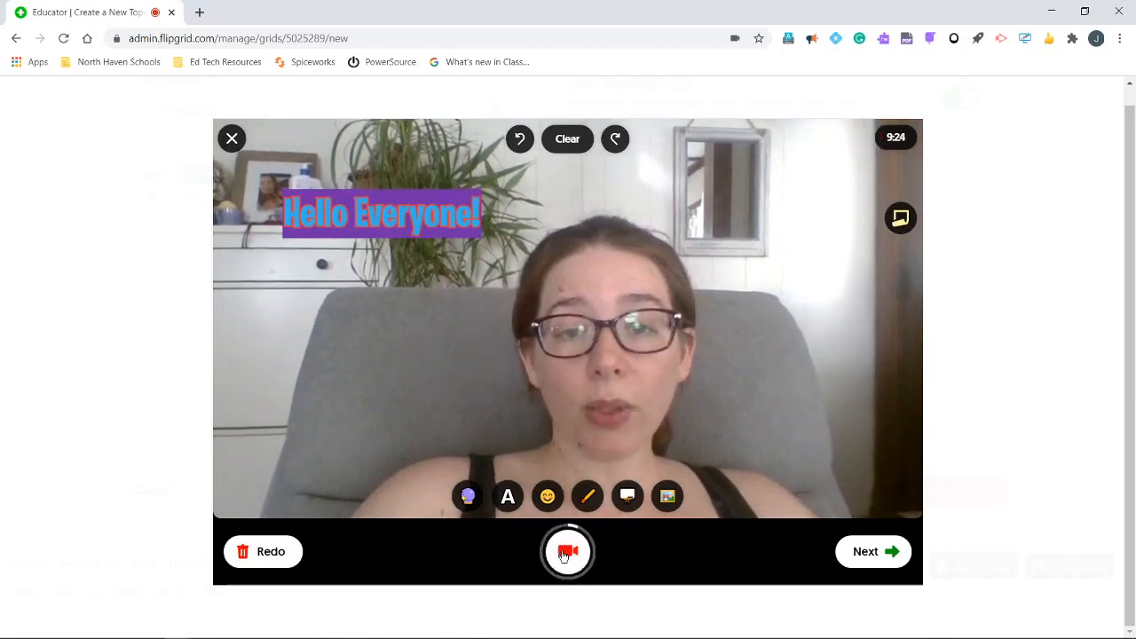
left_click(877, 559)
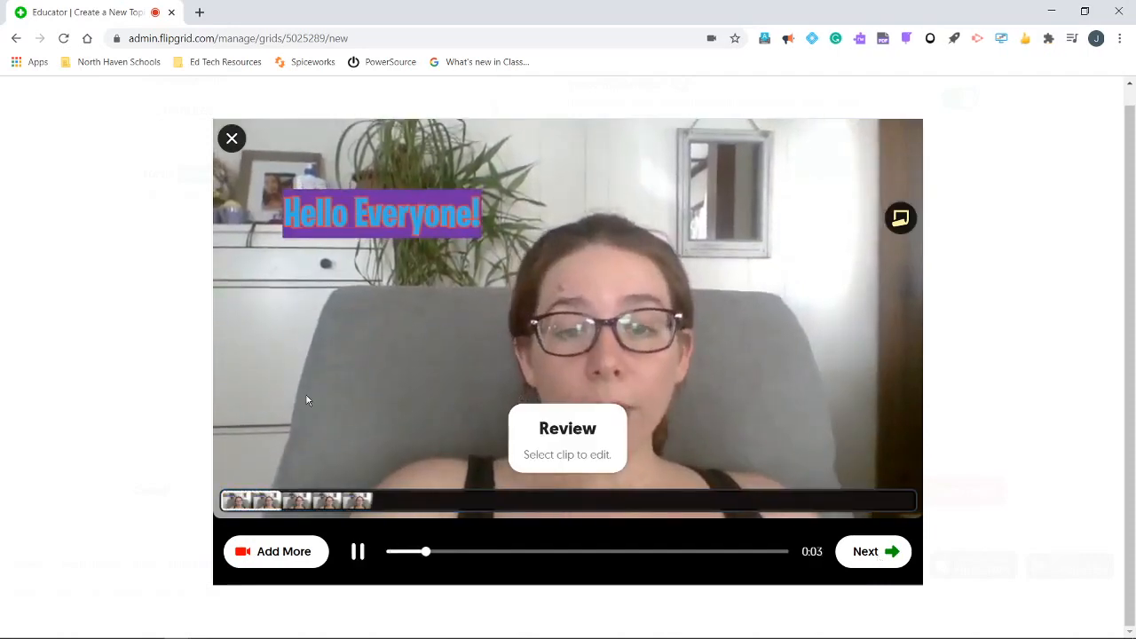
left_click(253, 502)
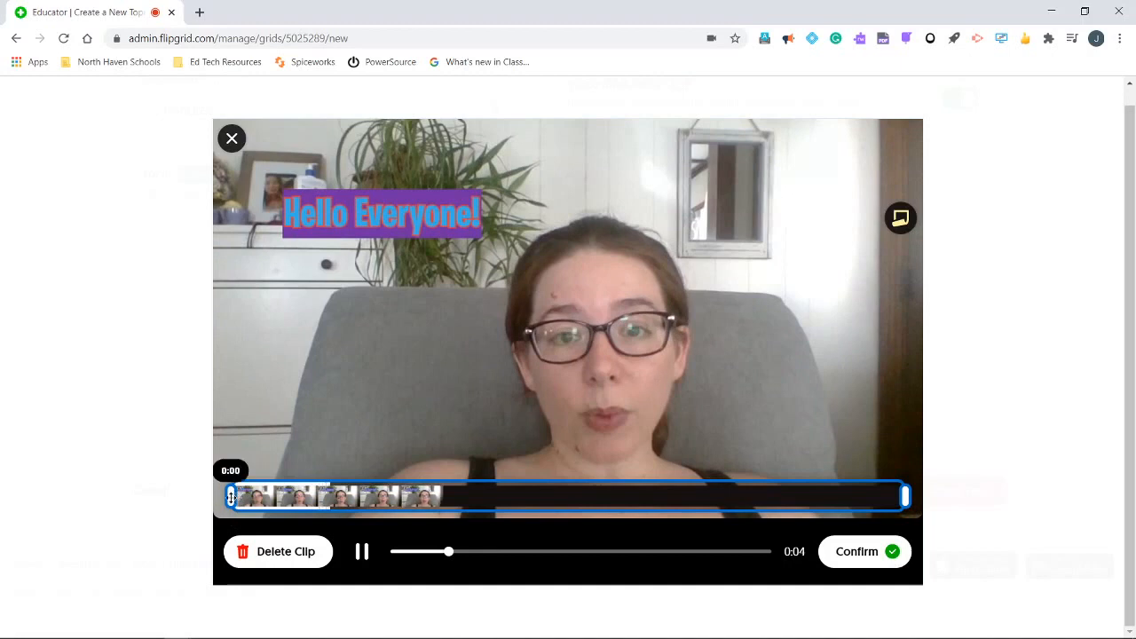
left_click_drag(231, 497, 312, 498)
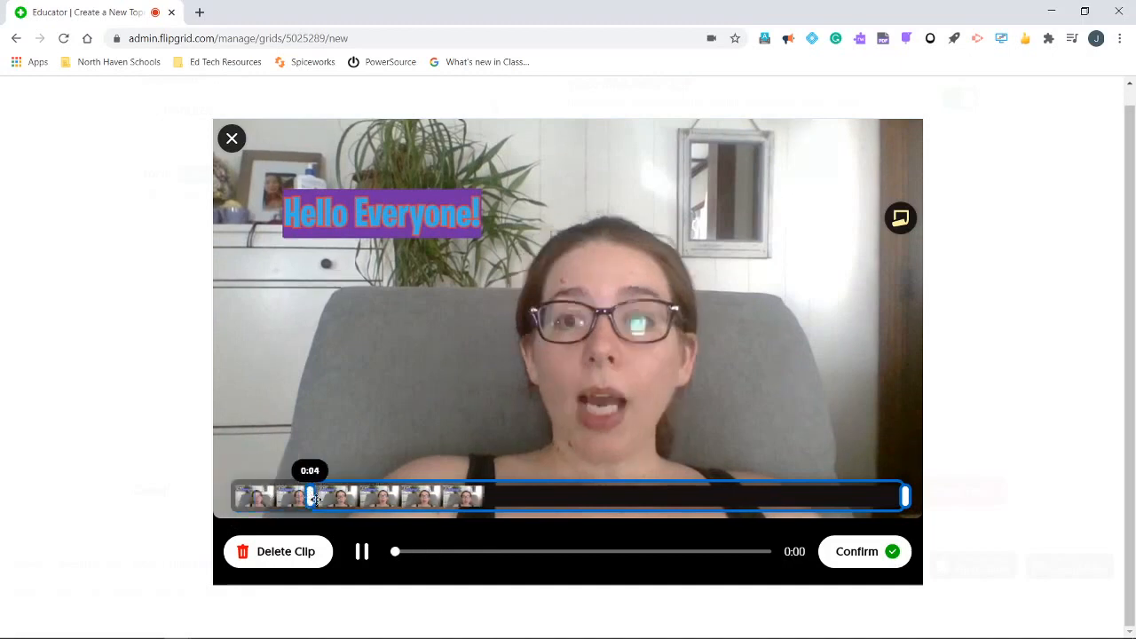
left_click_drag(906, 497, 872, 498)
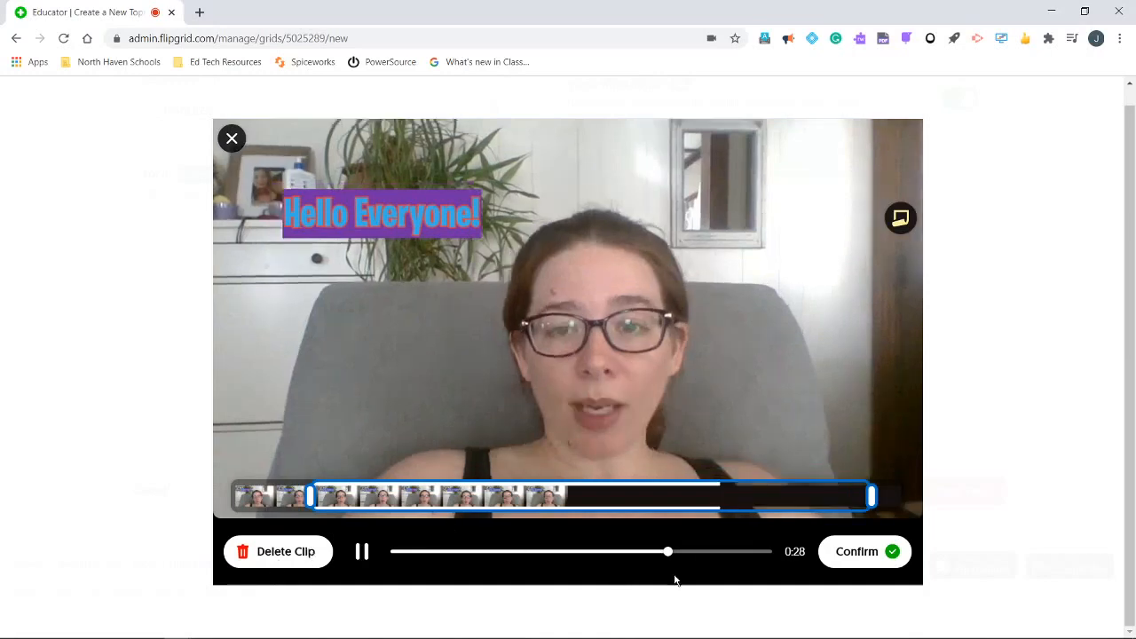
left_click(472, 555)
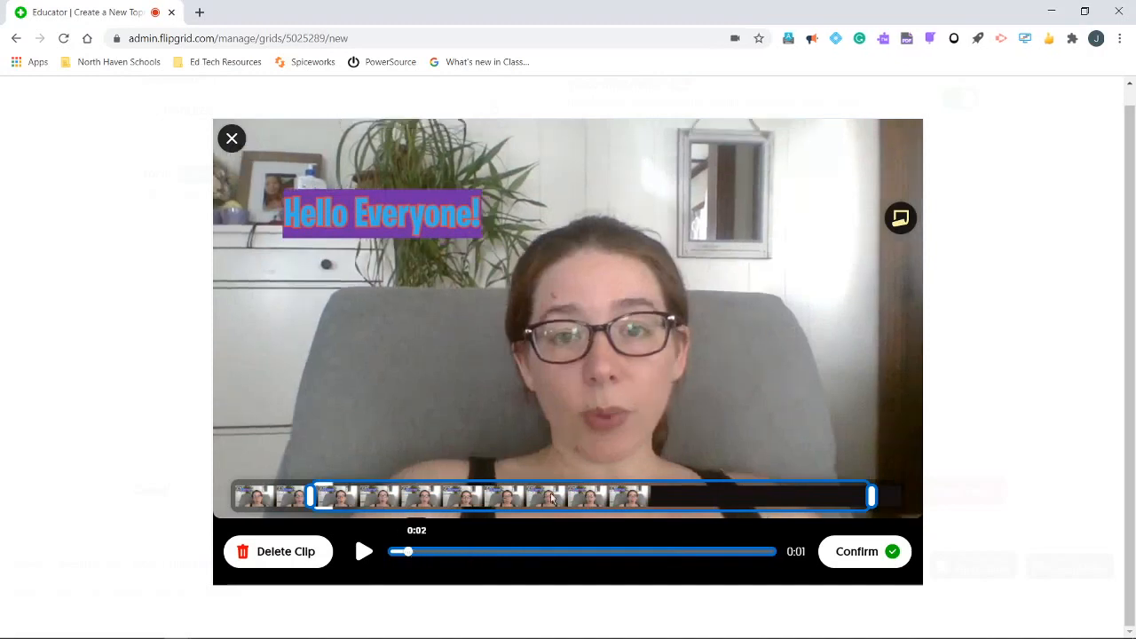
left_click(858, 552)
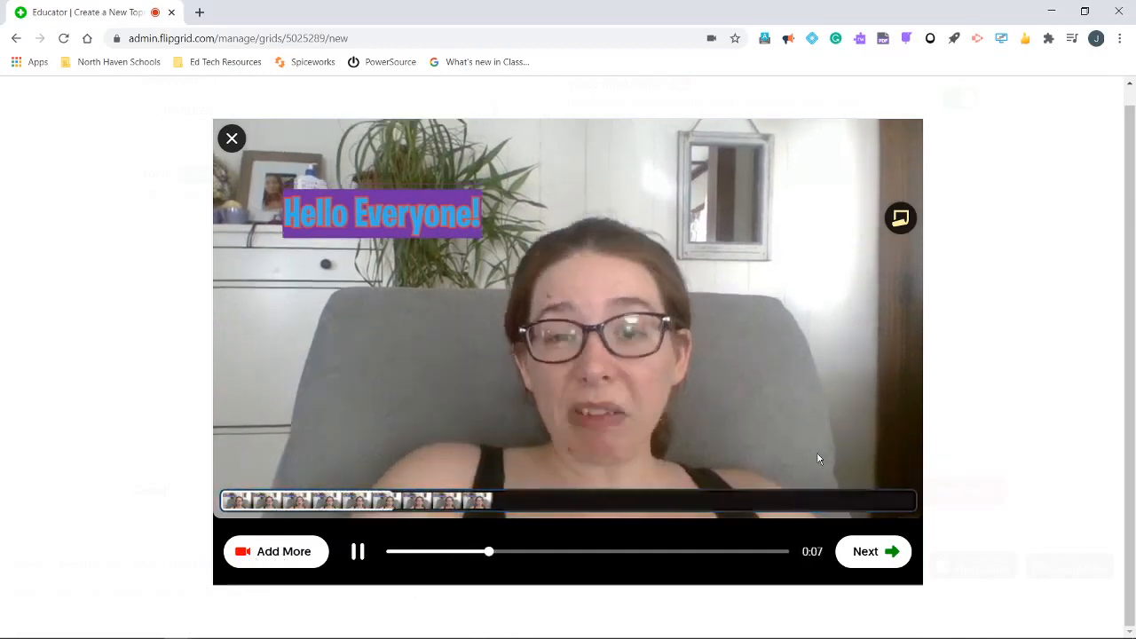
Take the selfie cover with the heart-eyes emoji over the face, and complete the topic's focus video.
left_click(888, 554)
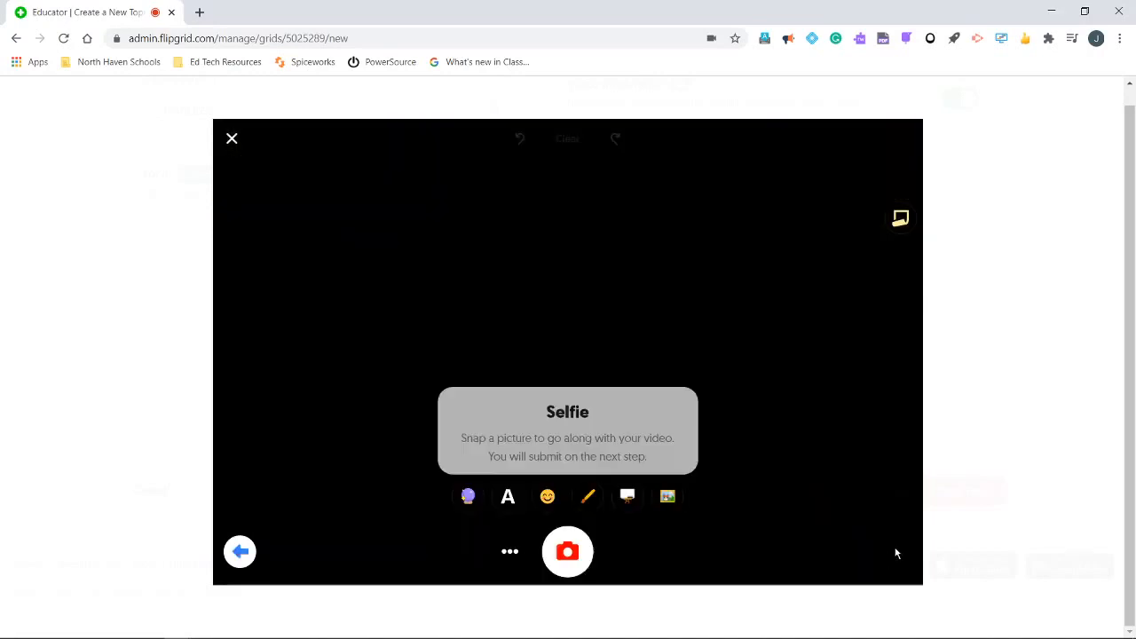
left_click(571, 551)
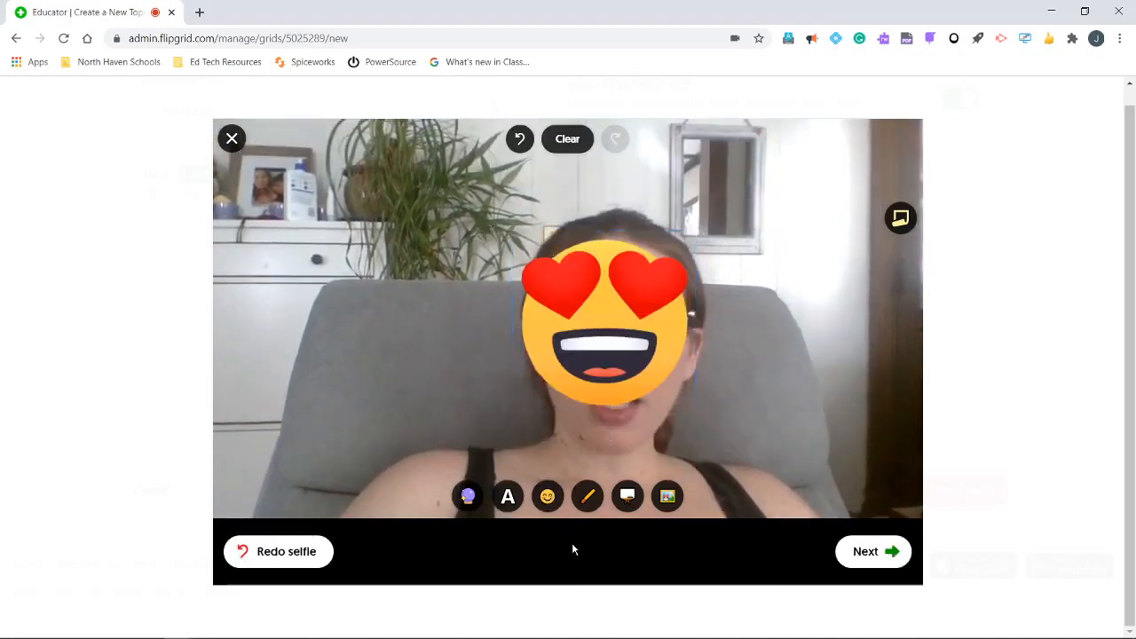
left_click(857, 551)
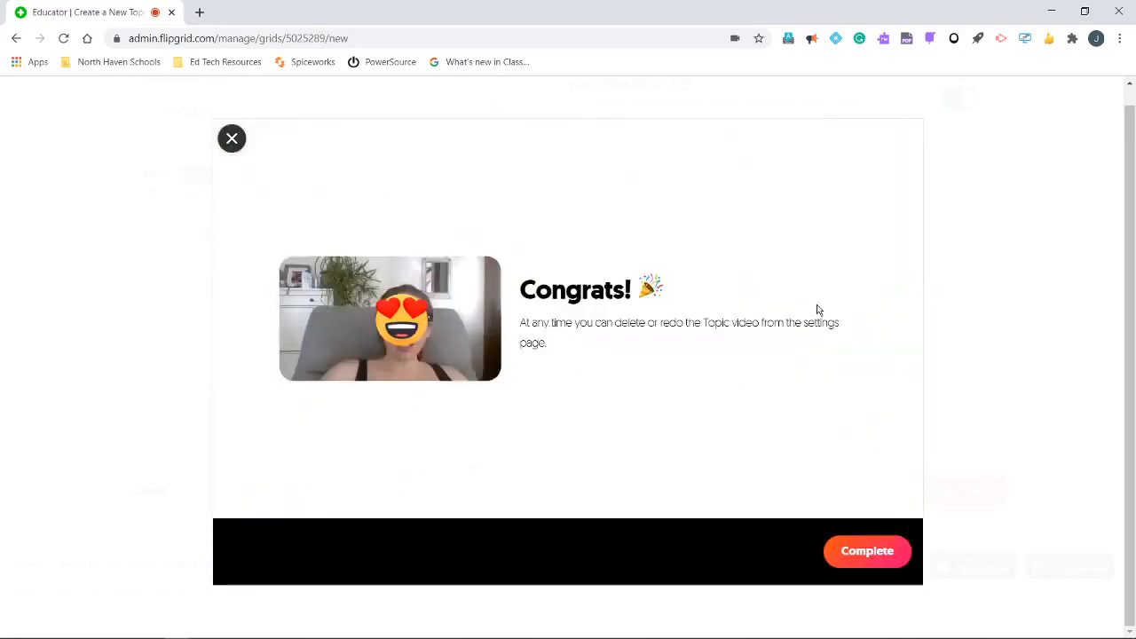
left_click(872, 563)
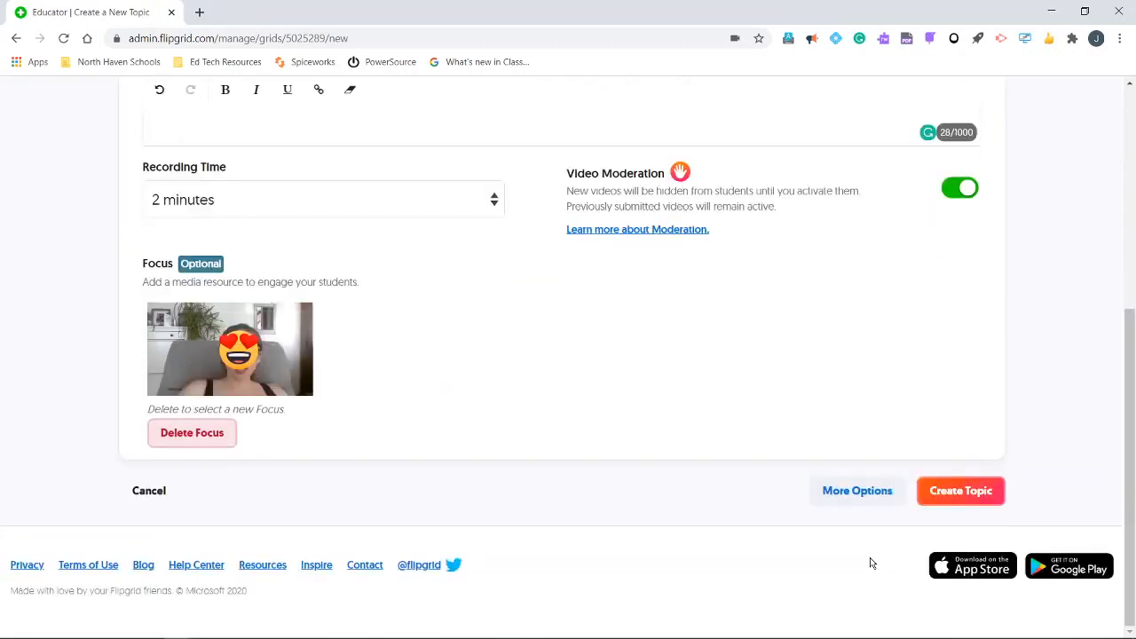
Review the topic's additional options for tip, attachments, status, video features and feedback, and create the topic.
left_click(857, 491)
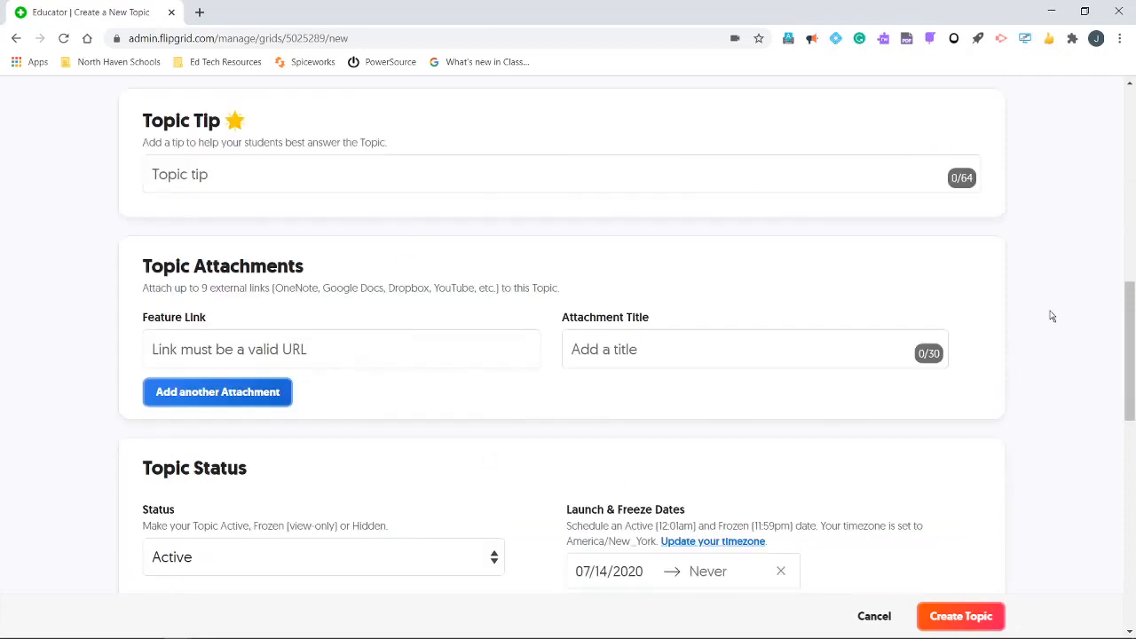
scroll(1052, 316, "down", 1)
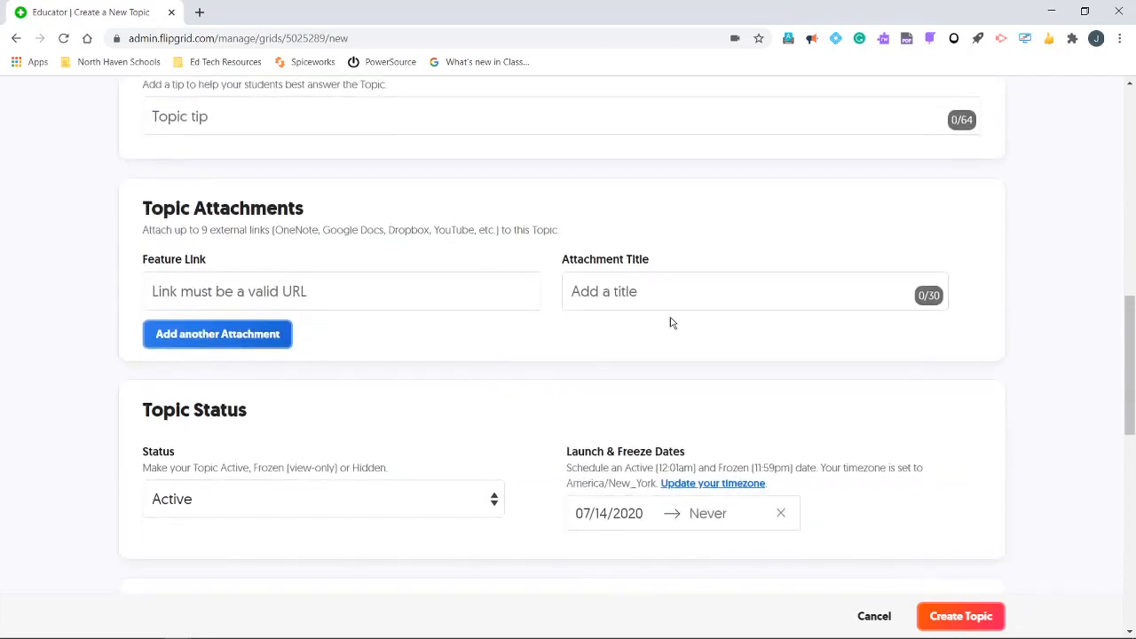
scroll(1073, 356, "down", 4)
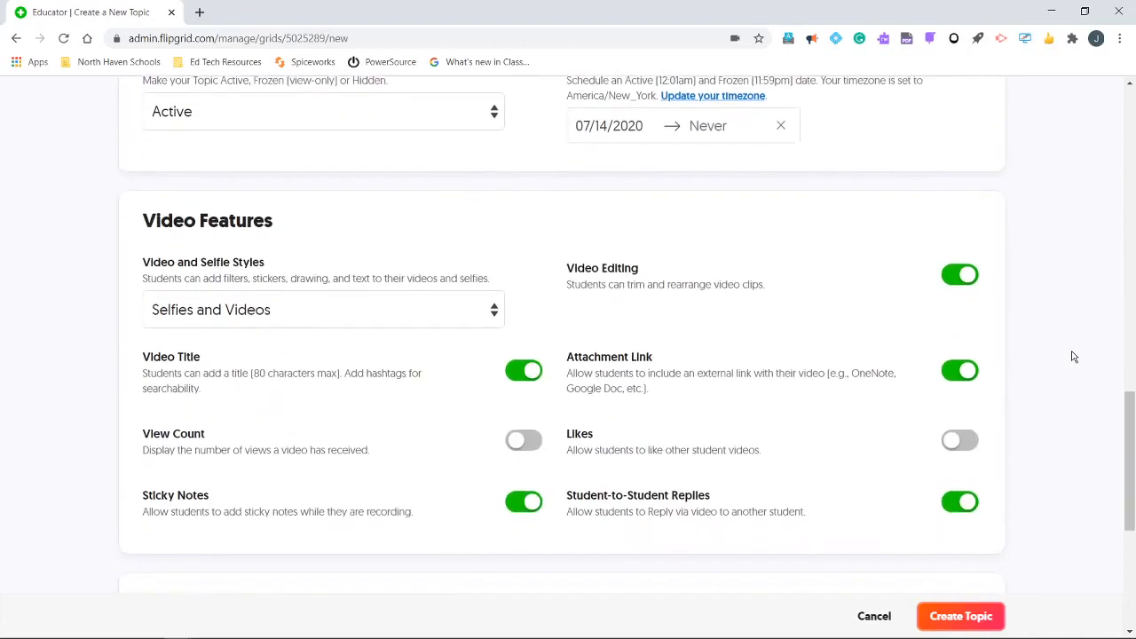
scroll(1072, 356, "down", 3)
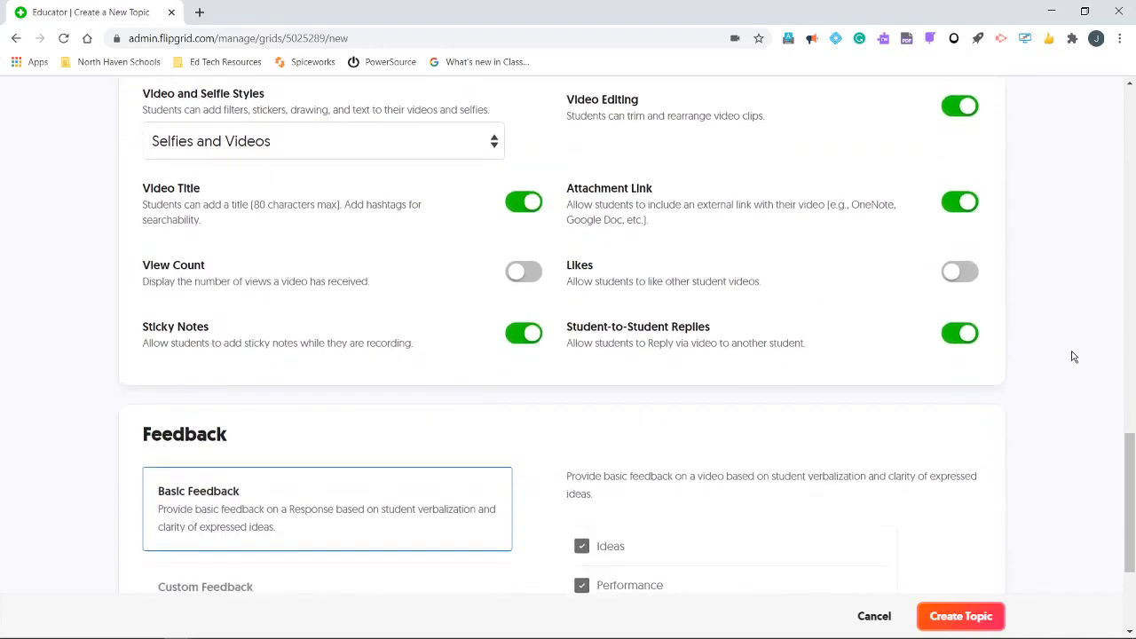
scroll(1073, 356, "up", 2)
scroll(1072, 356, "down", 2)
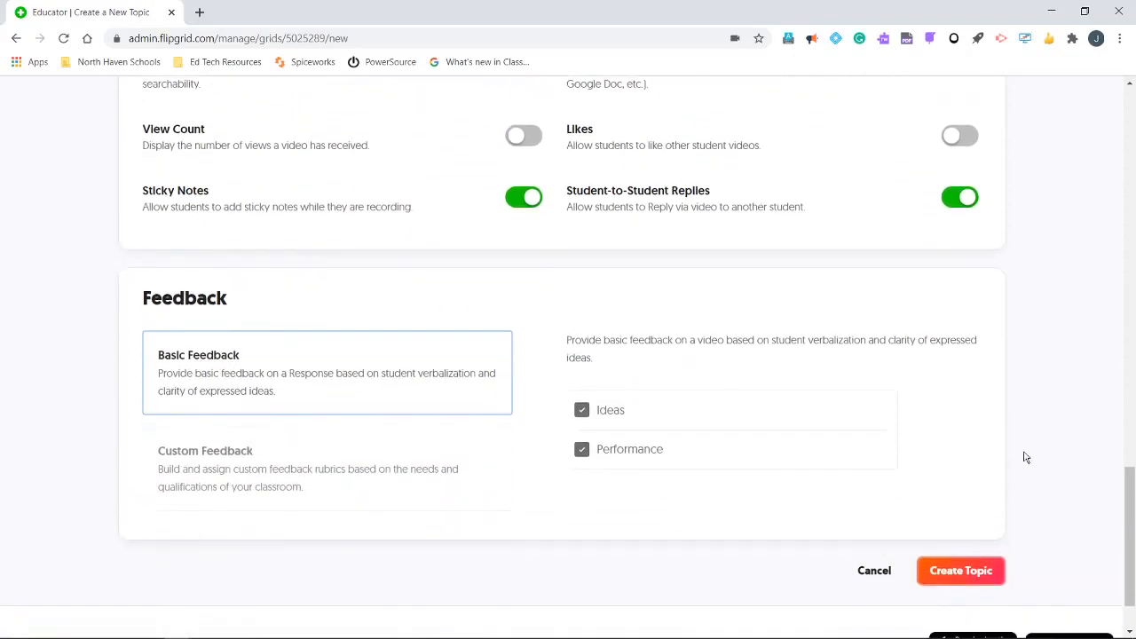
left_click(981, 582)
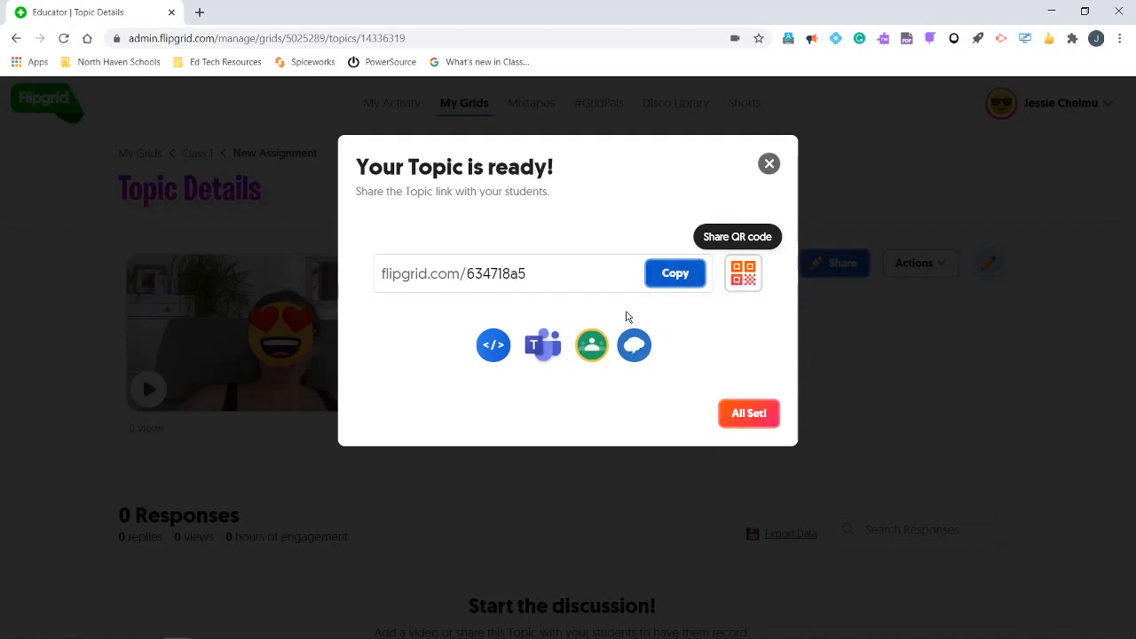
Open the Google Classroom sharing window for the new topic, and close it along with the topic's share dialog.
left_click(592, 348)
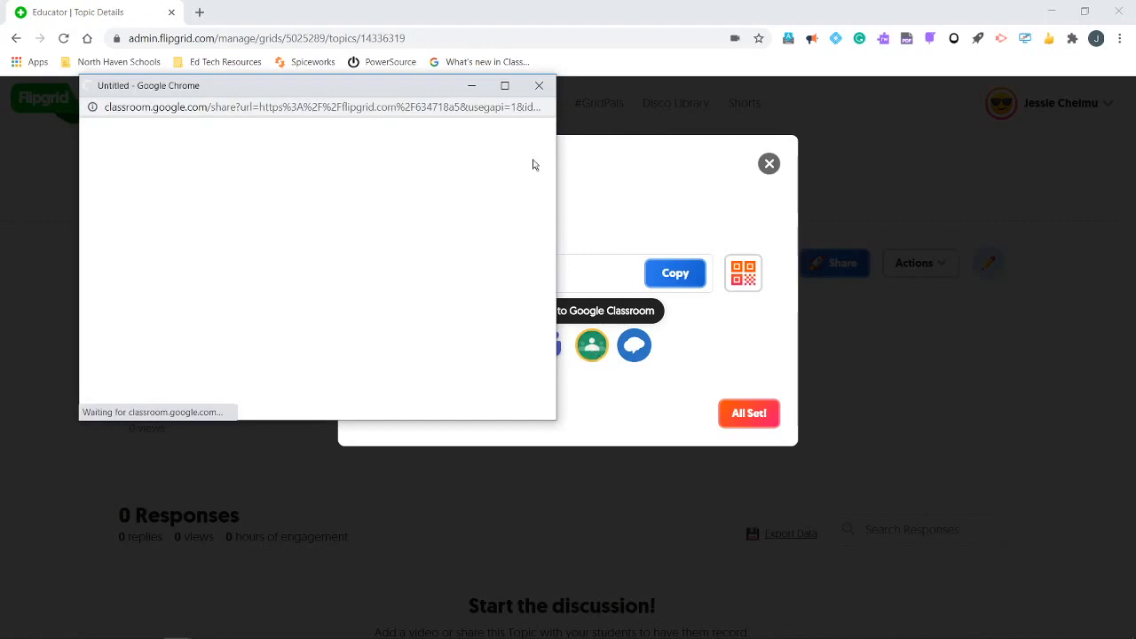
left_click(539, 85)
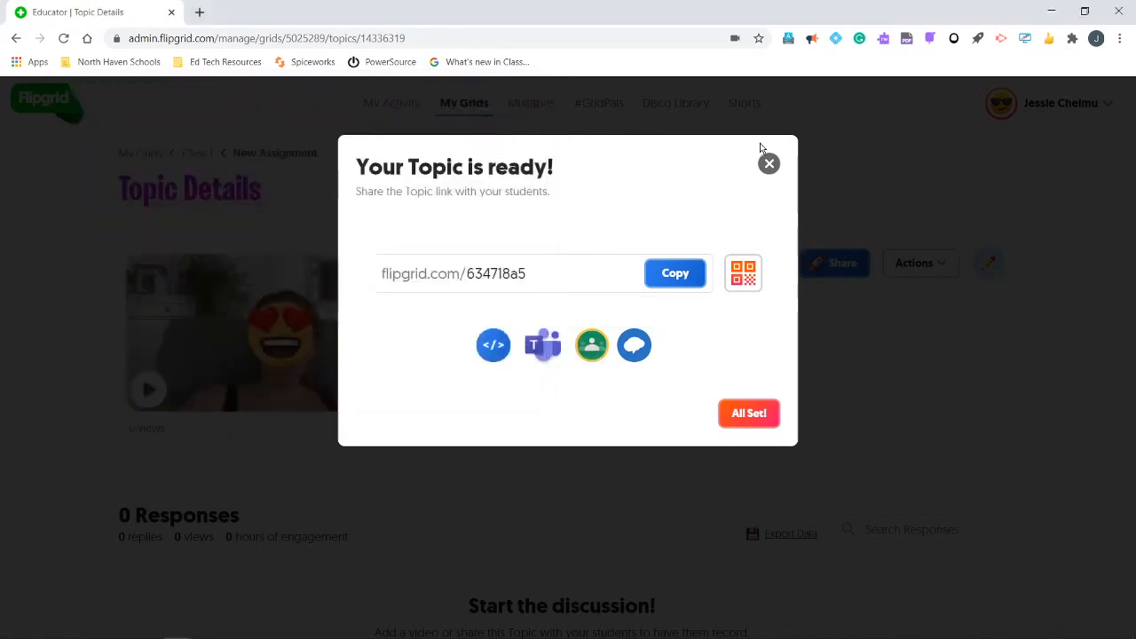
left_click(769, 163)
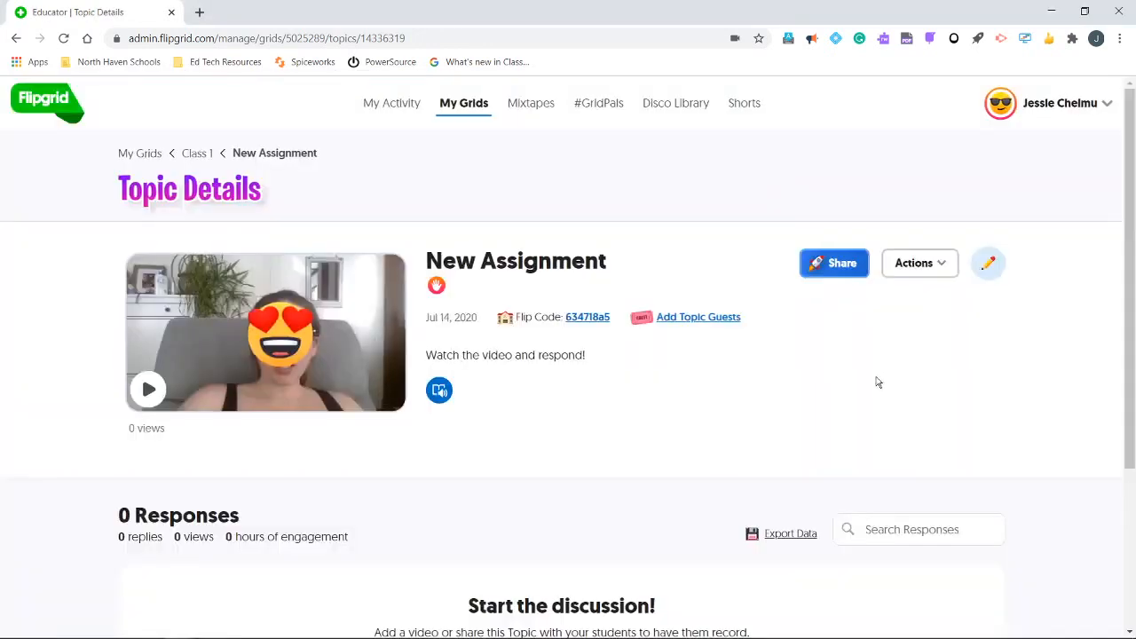
Go back to the list of grids and open the Building Empathy topic in the Language Arts 1 grid.
left_click(197, 153)
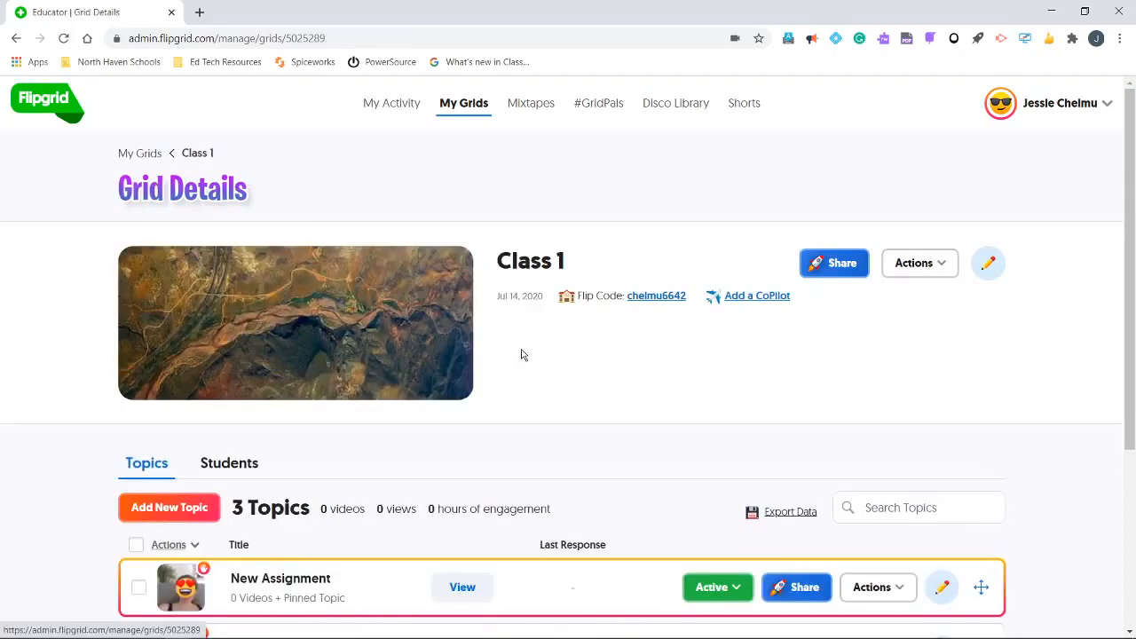
left_click(140, 153)
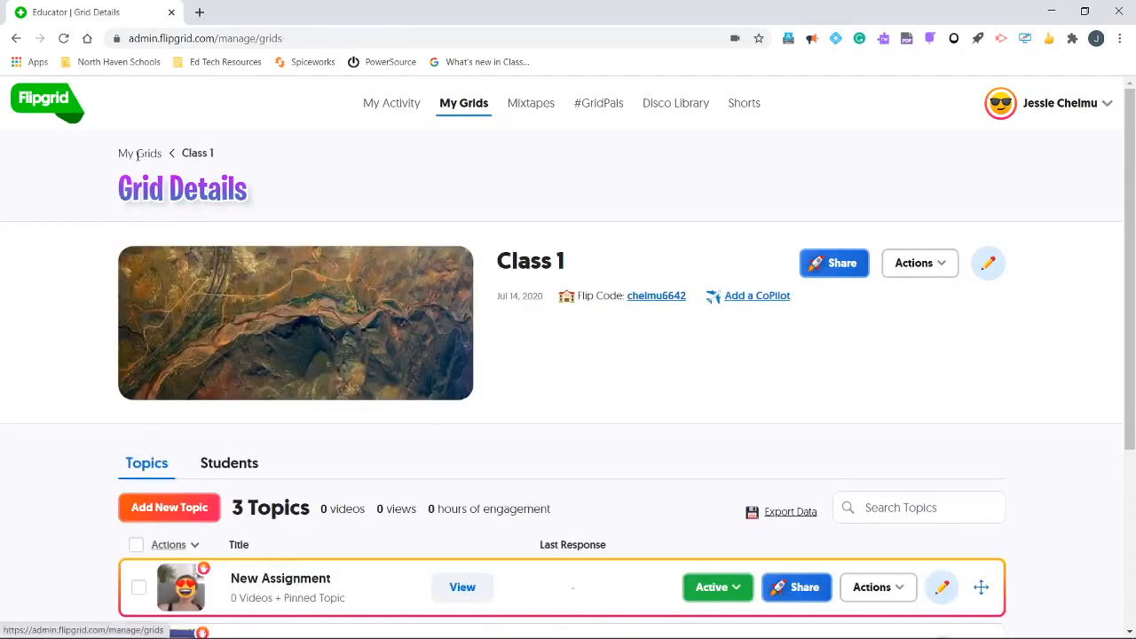
scroll(691, 386, "down", 1)
scroll(691, 386, "down", 1)
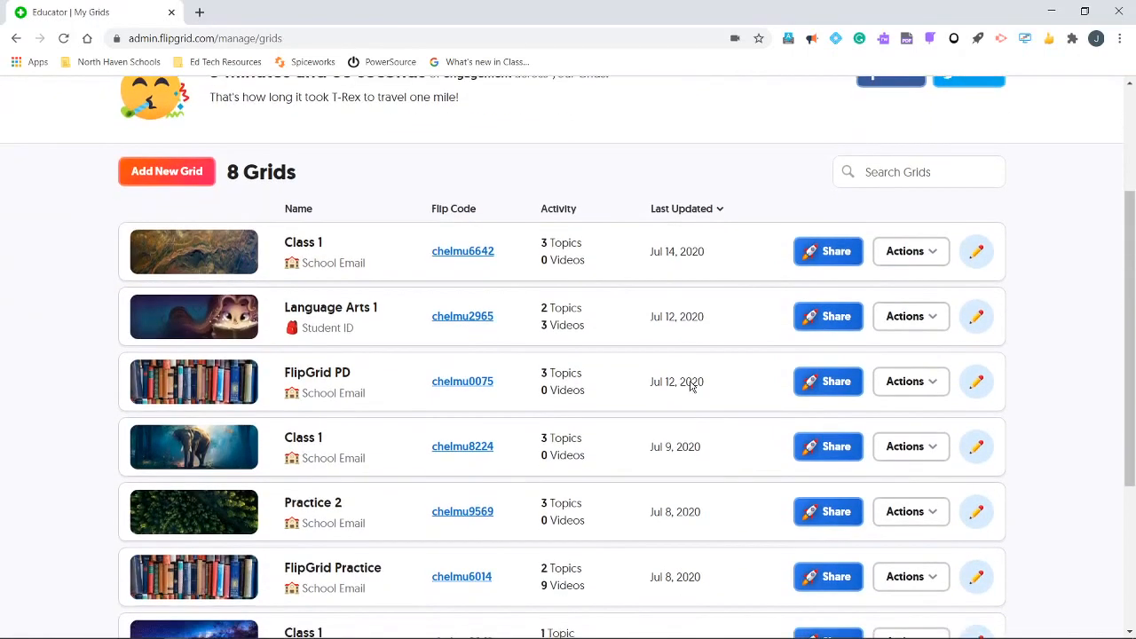
left_click(351, 256)
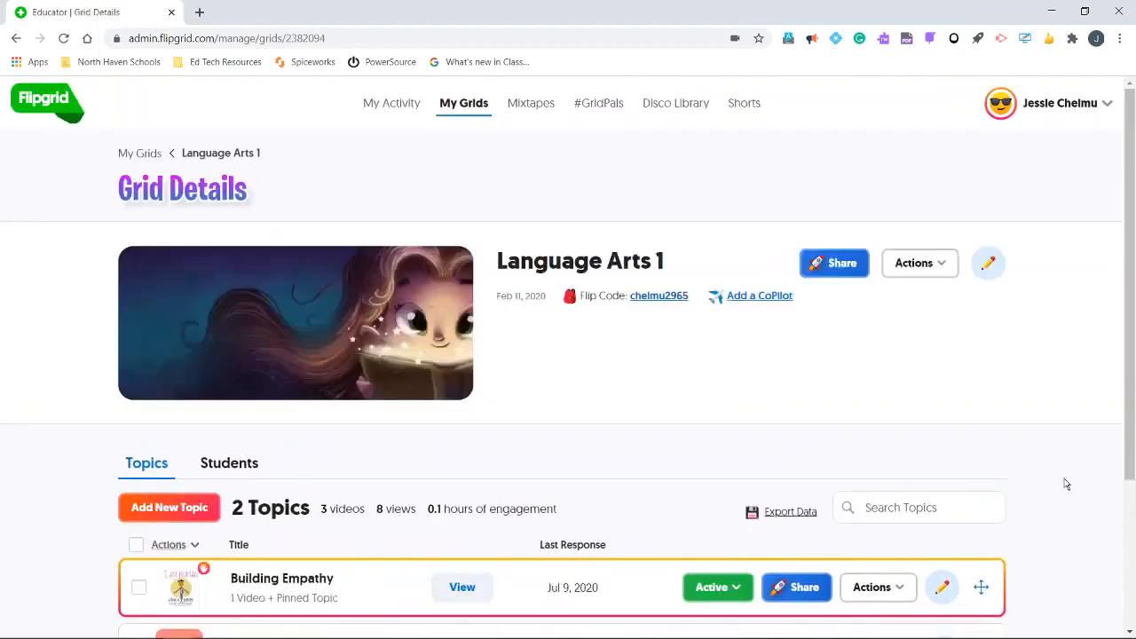
scroll(1077, 497, "down", 2)
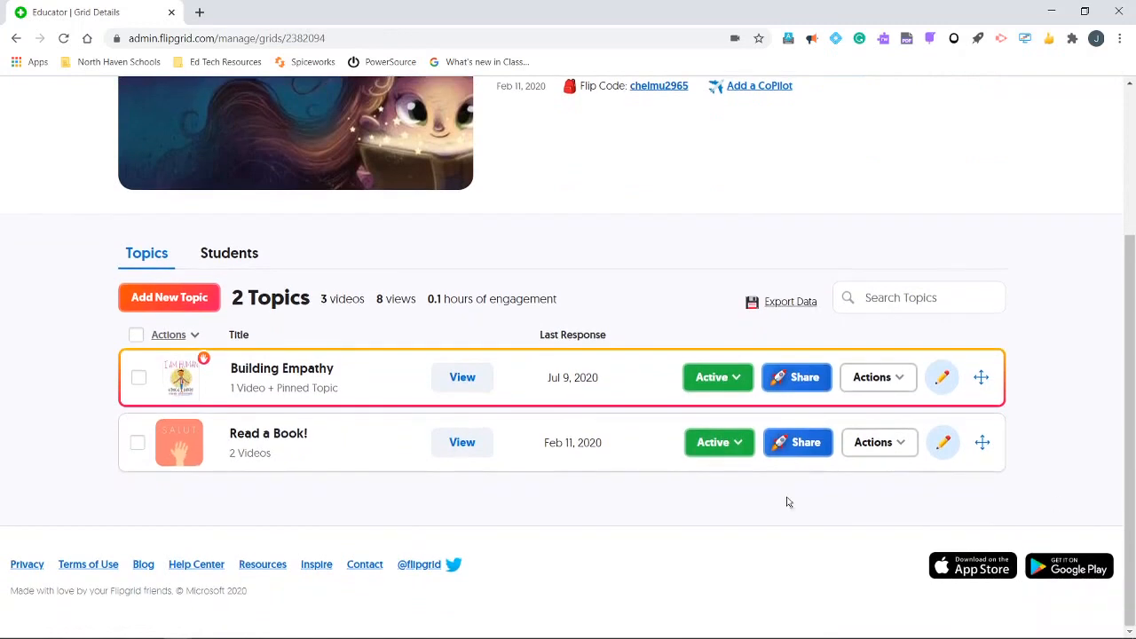
left_click(460, 381)
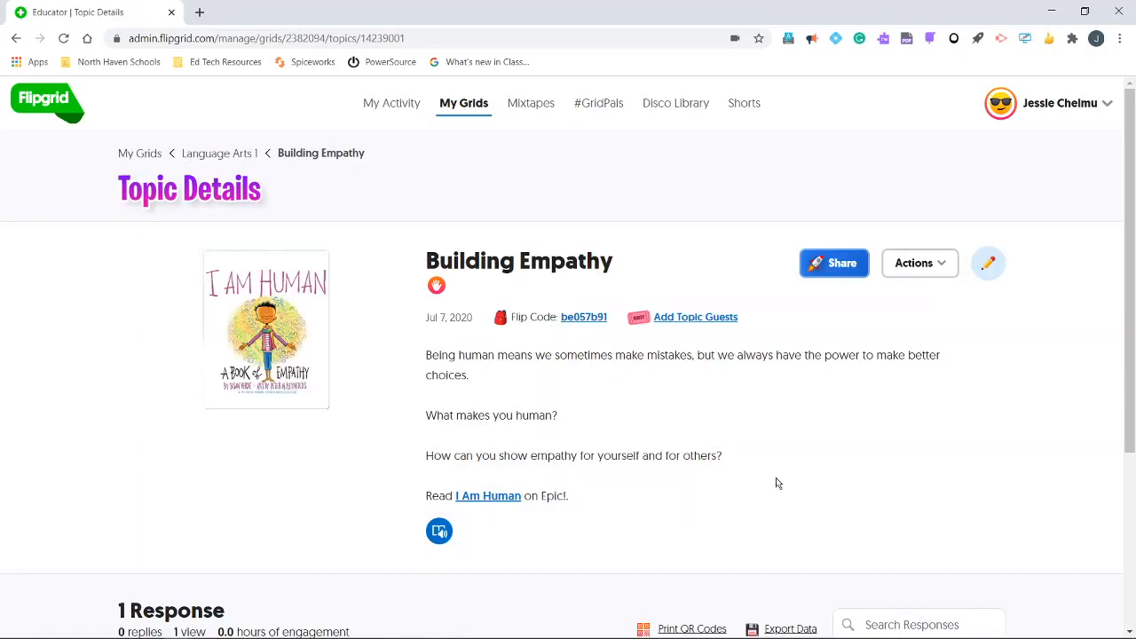
Open the student's response to Building Empathy with its video paused, and copy the feedback link.
scroll(776, 482, "down", 3)
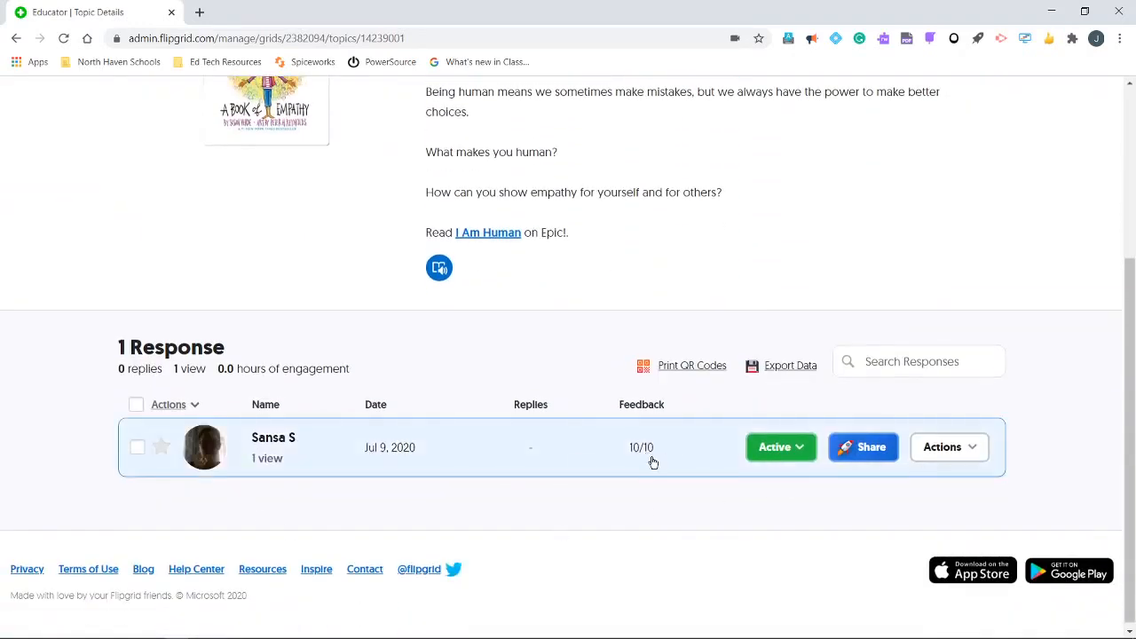
left_click(400, 450)
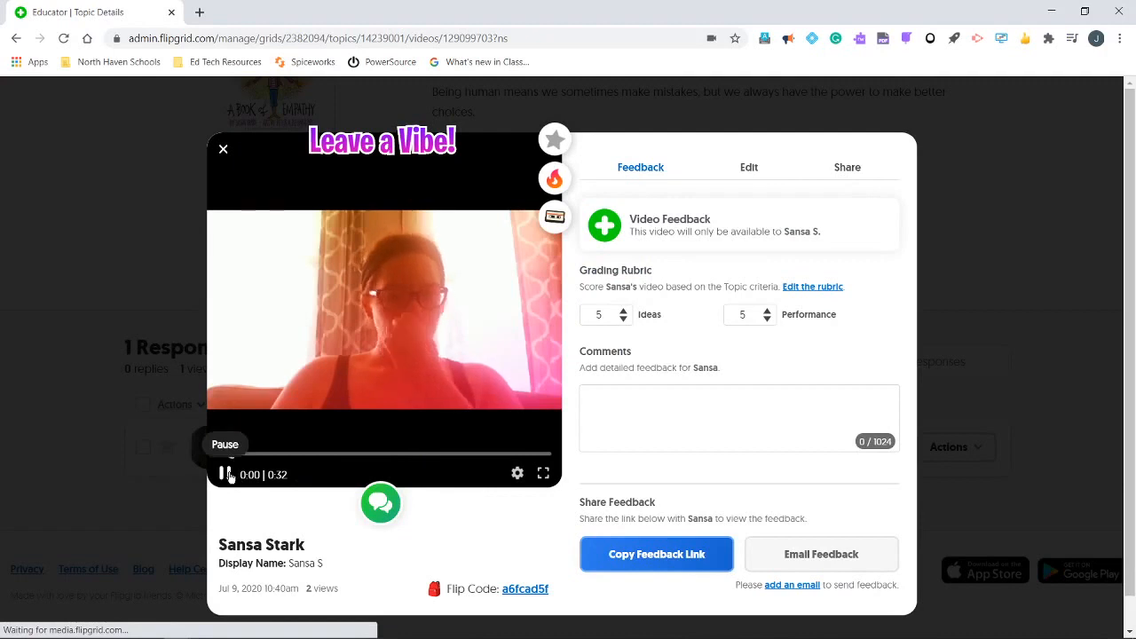
left_click(226, 474)
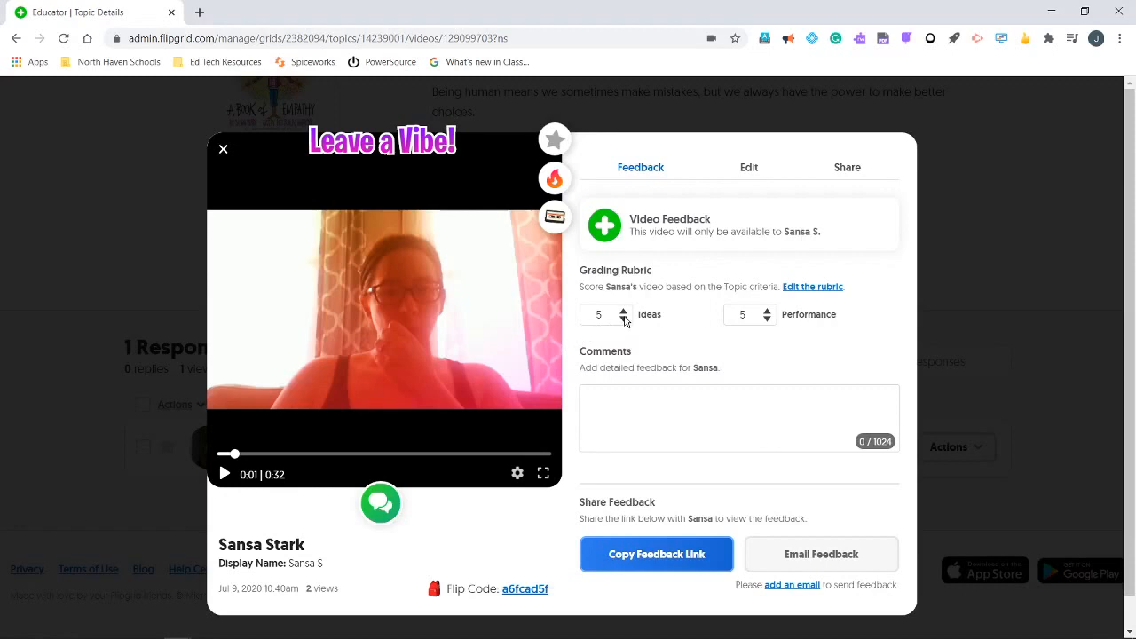
left_click(678, 570)
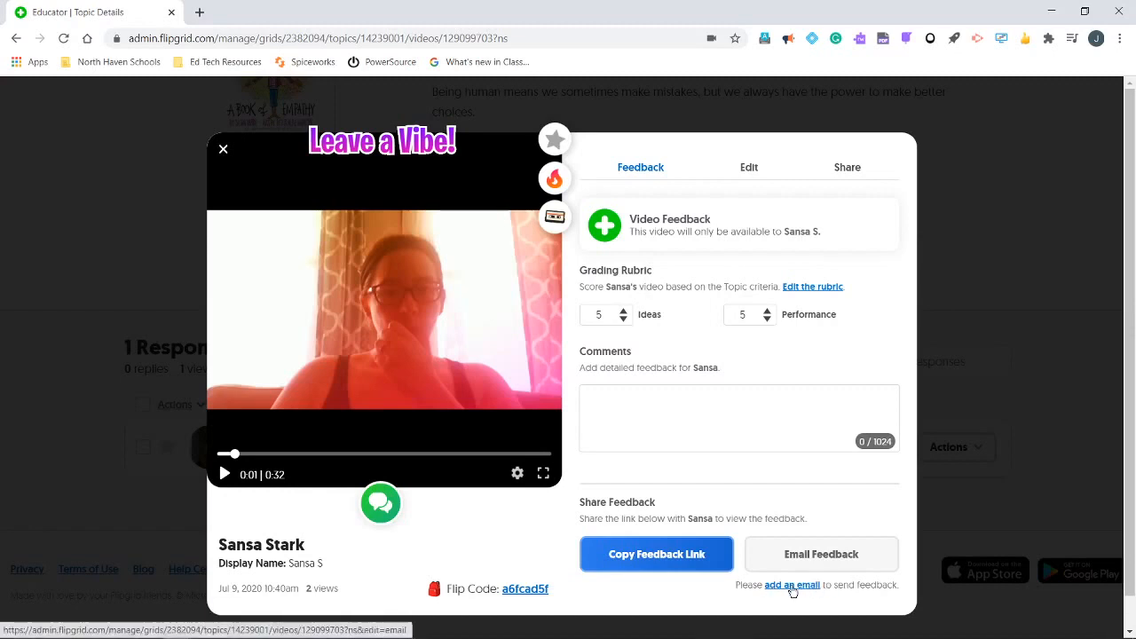
Set the response's Ideas score to 3, restore it to 5, and close the response.
left_click(621, 319)
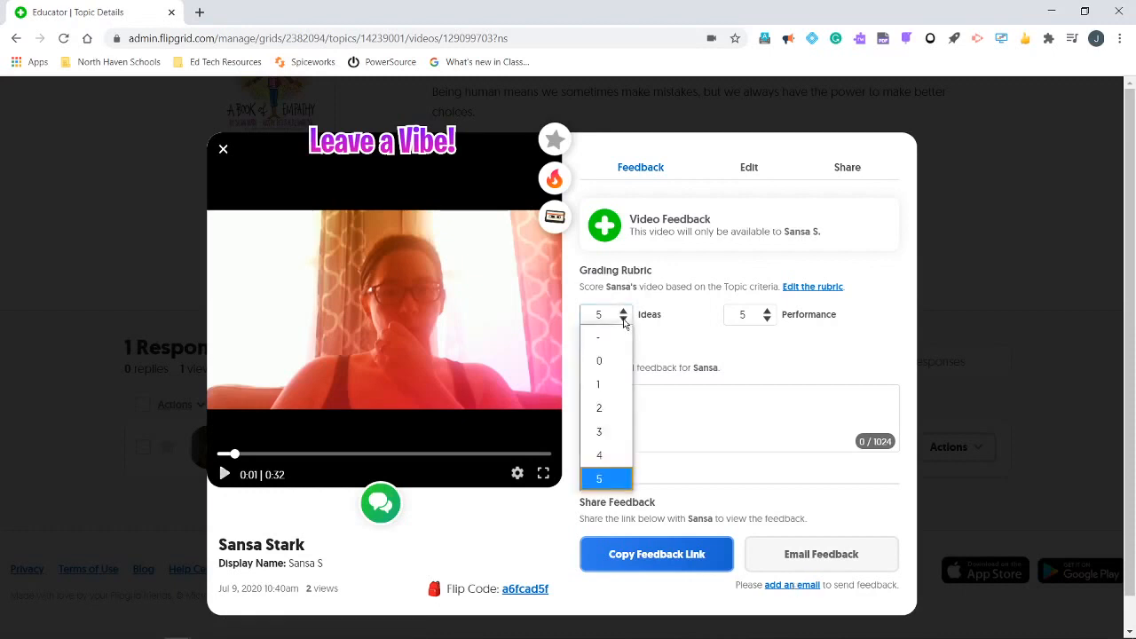
left_click(618, 433)
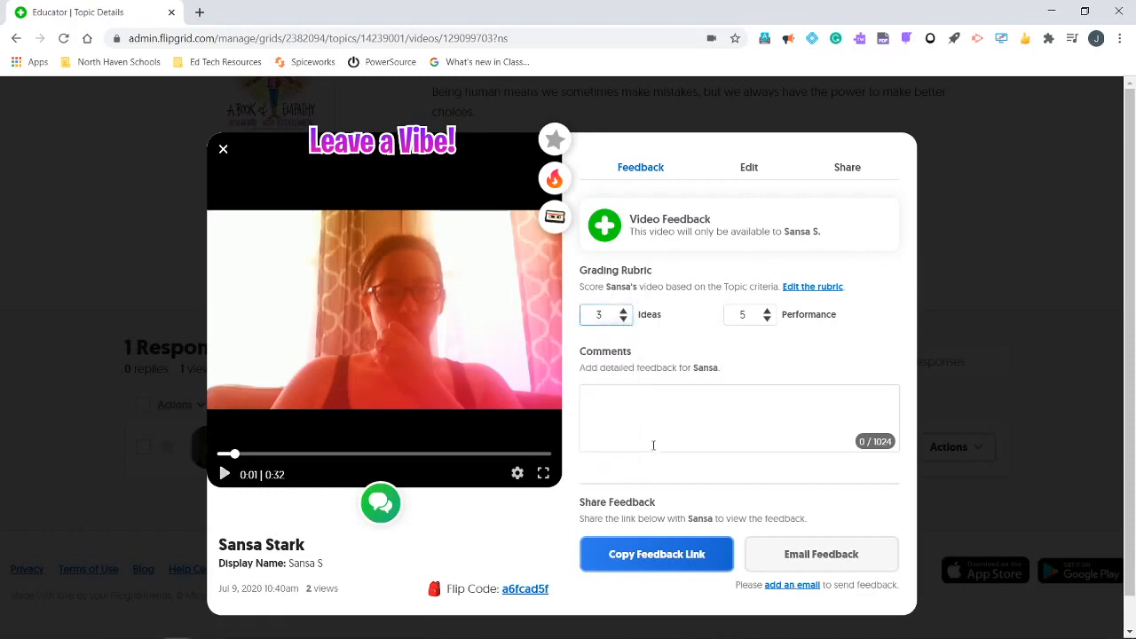
left_click(622, 325)
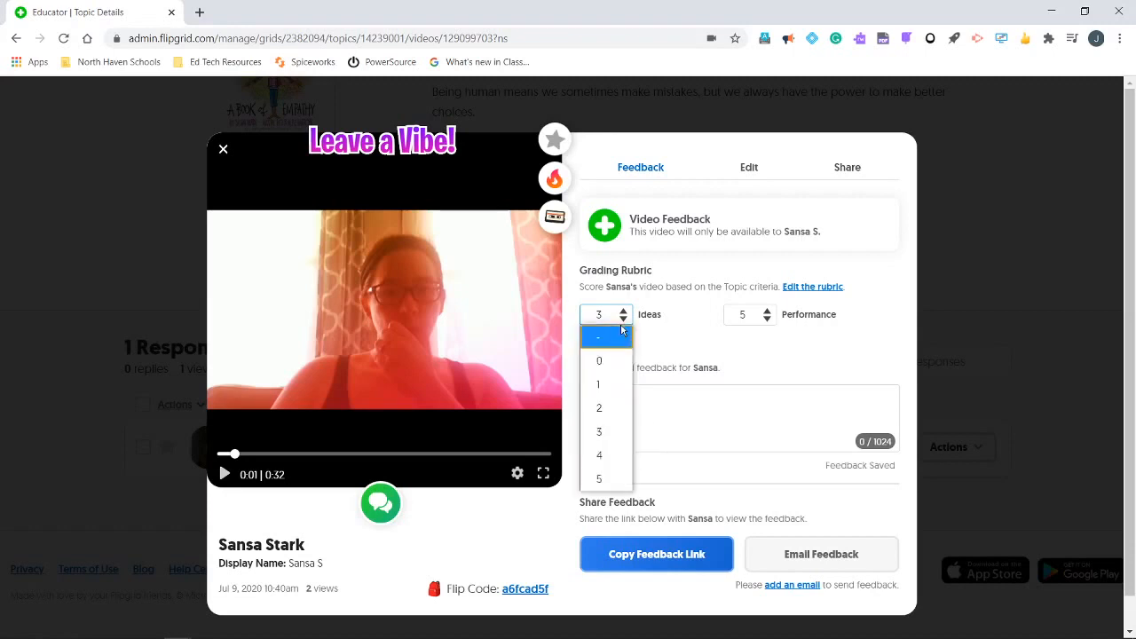
left_click(613, 480)
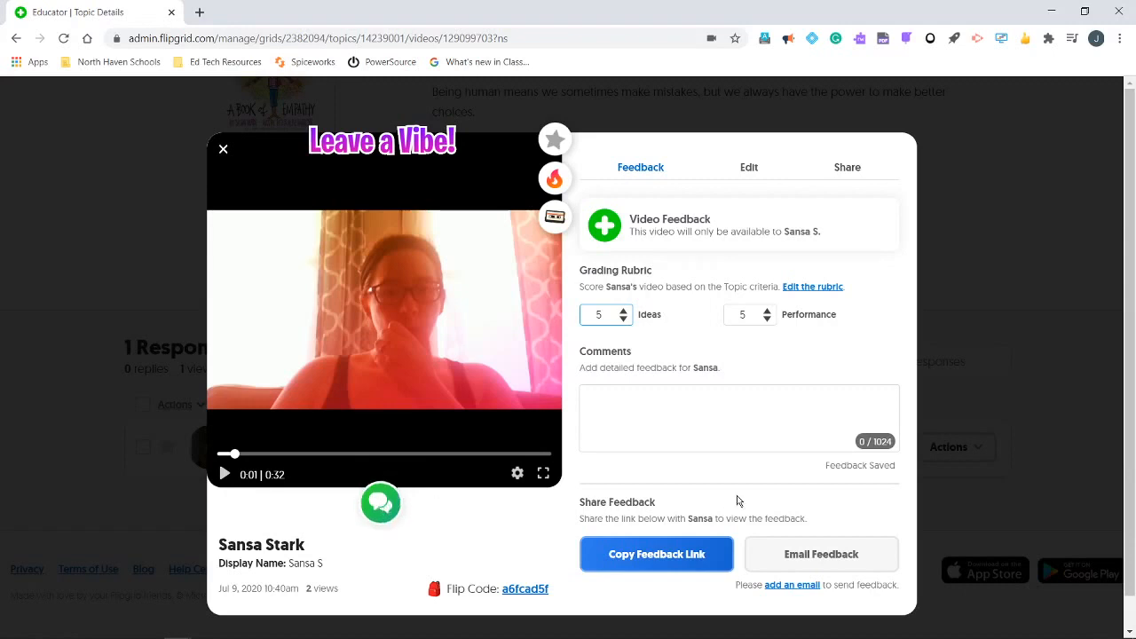
left_click(224, 153)
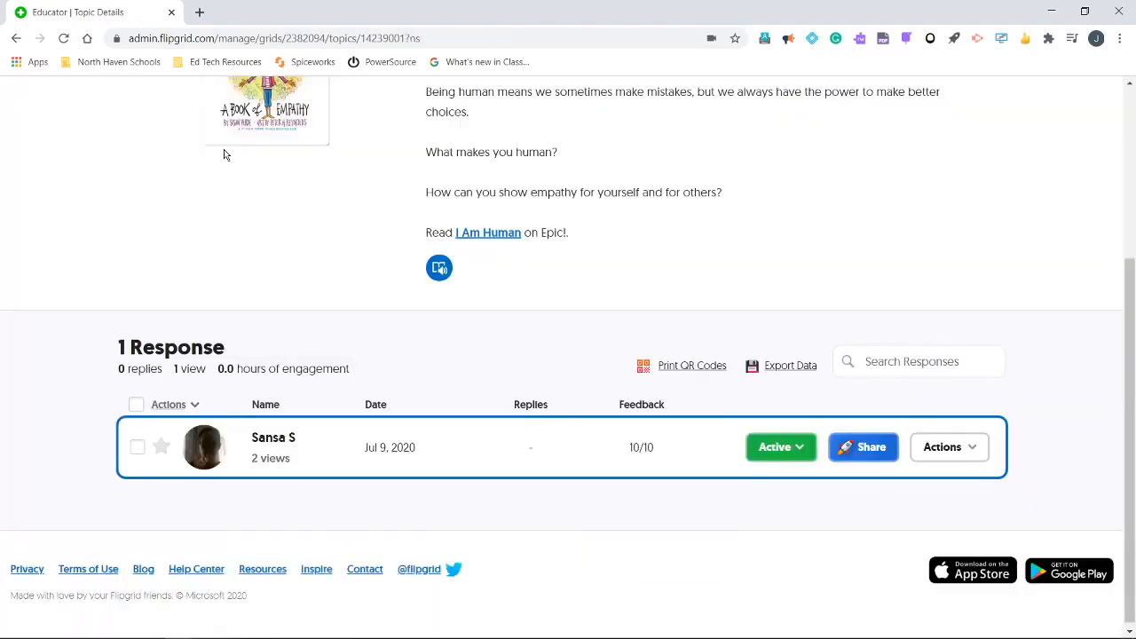